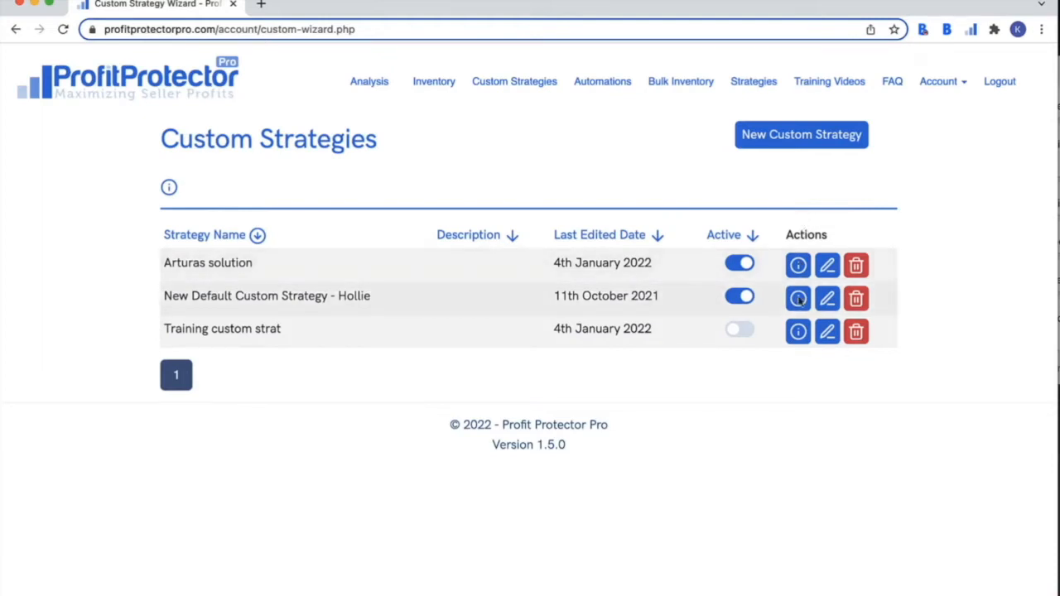
pyautogui.click(798, 299)
pyautogui.scroll(-5, 616, 435)
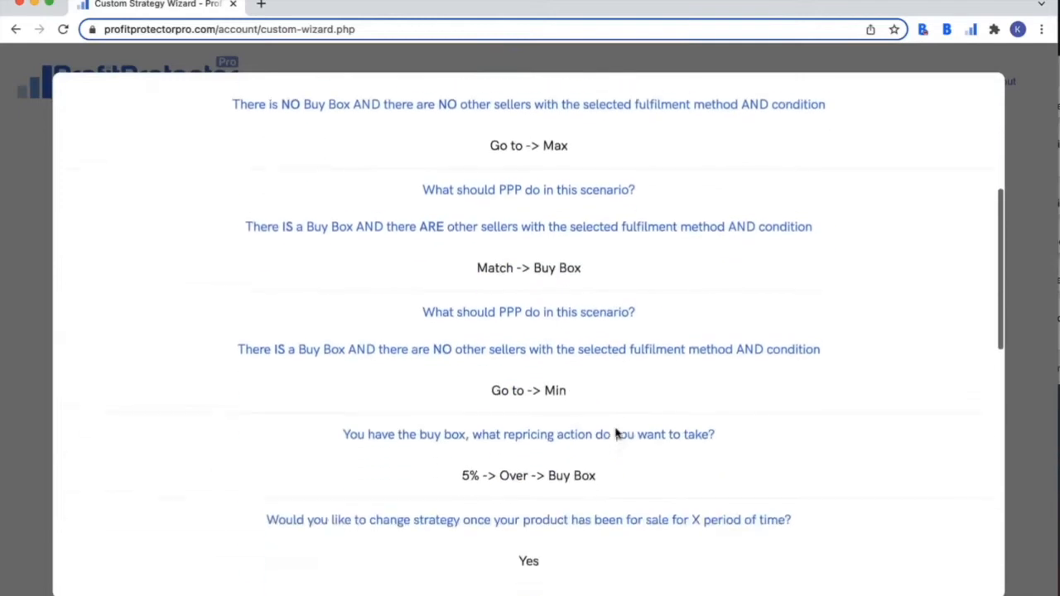
pyautogui.scroll(-3, 615, 434)
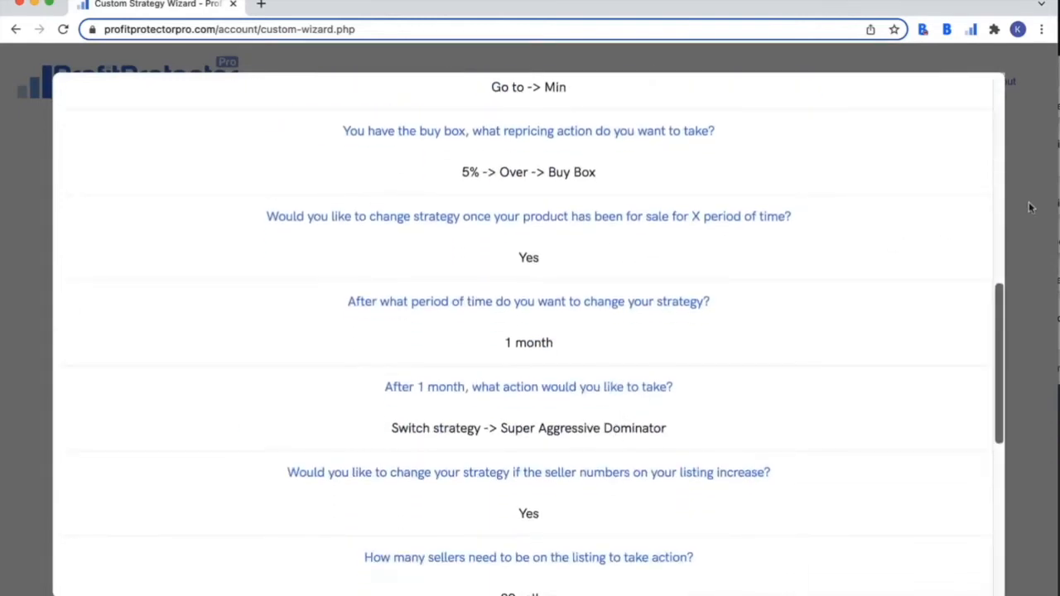
pyautogui.scroll(10, 885, 232)
pyautogui.click(965, 94)
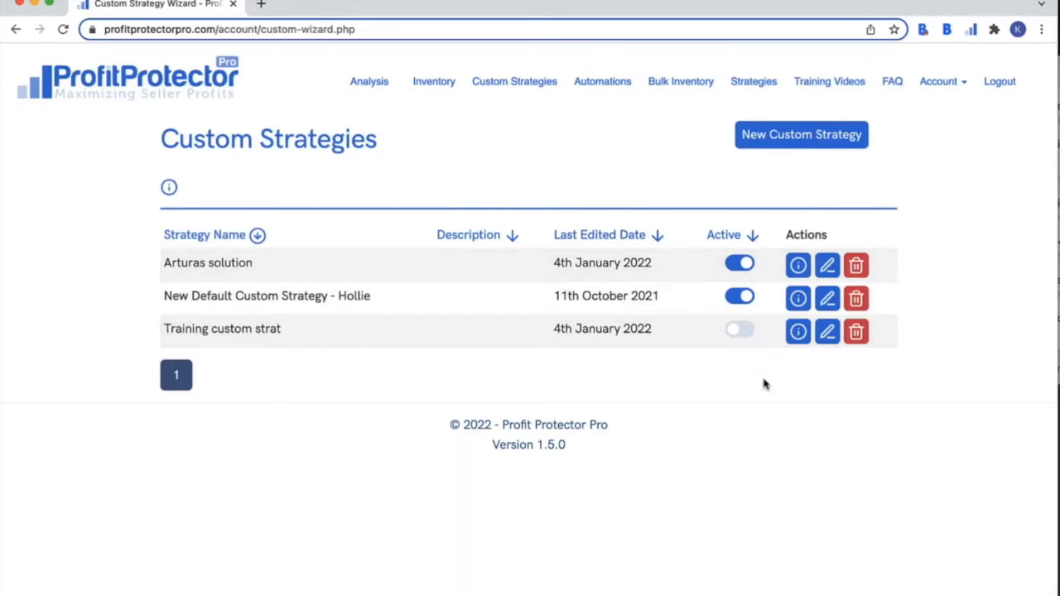
pyautogui.click(806, 140)
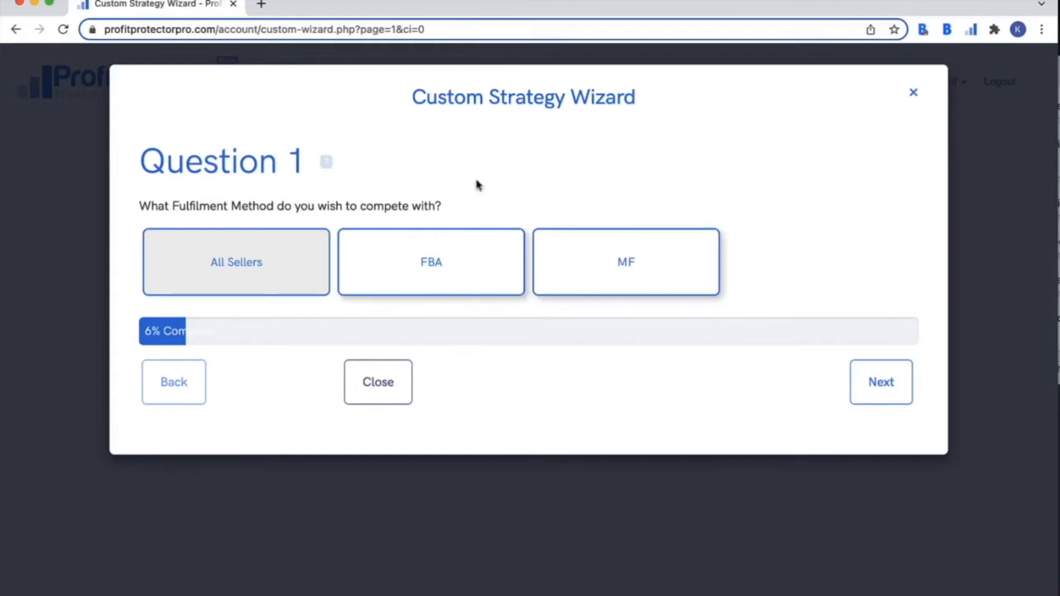
# - Start a new custom strategy that competes only with FBA sellers, and advance to Question 2
pyautogui.moveTo(328, 169)
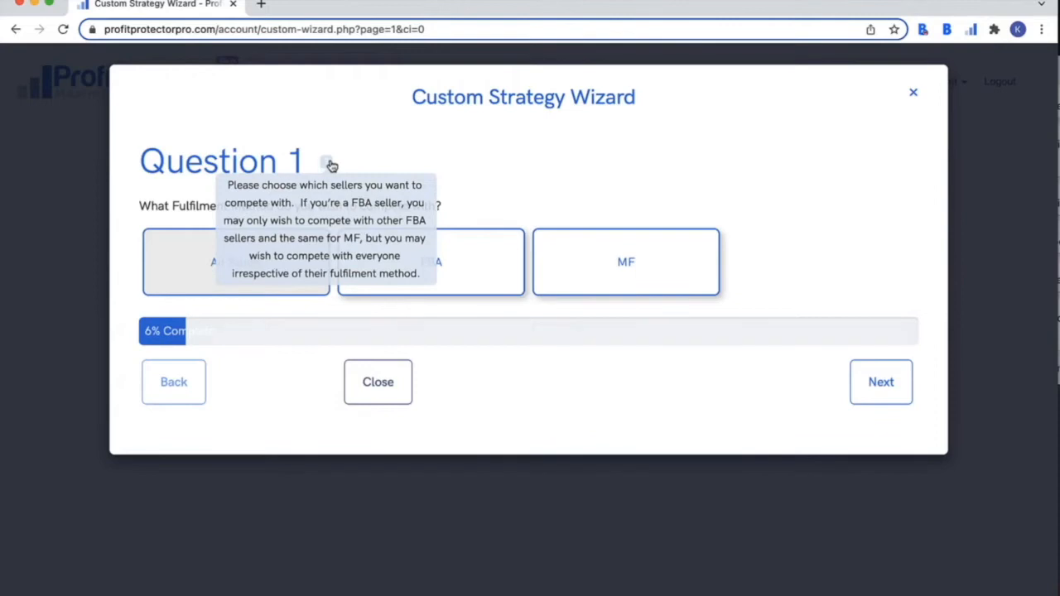
pyautogui.click(459, 267)
pyautogui.click(870, 393)
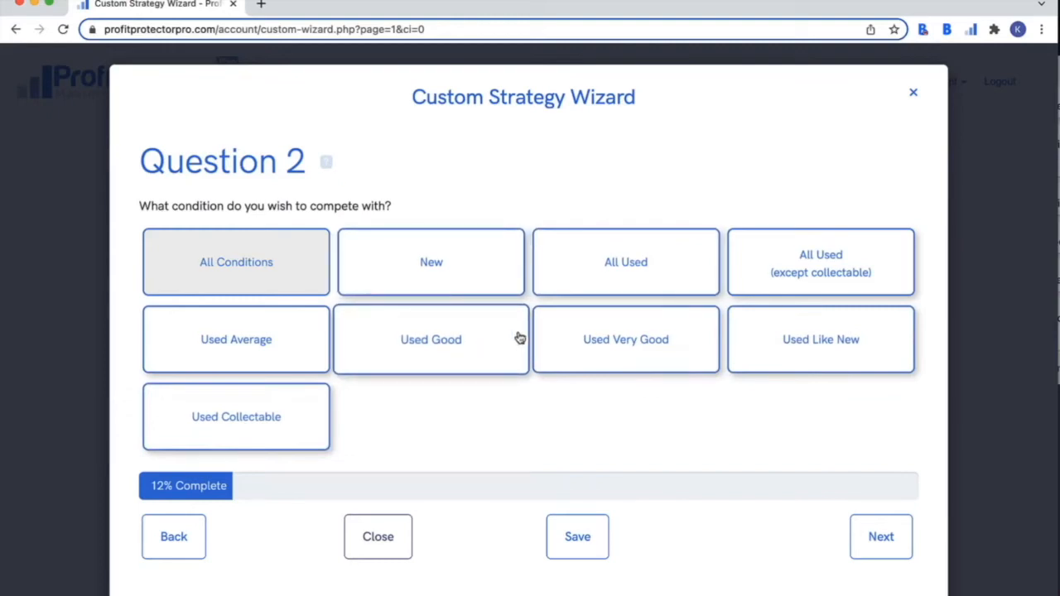
# - Try the condition options New, All Used, Used Very Good, Used Good and Used Average
pyautogui.click(497, 272)
pyautogui.click(570, 272)
pyautogui.click(462, 279)
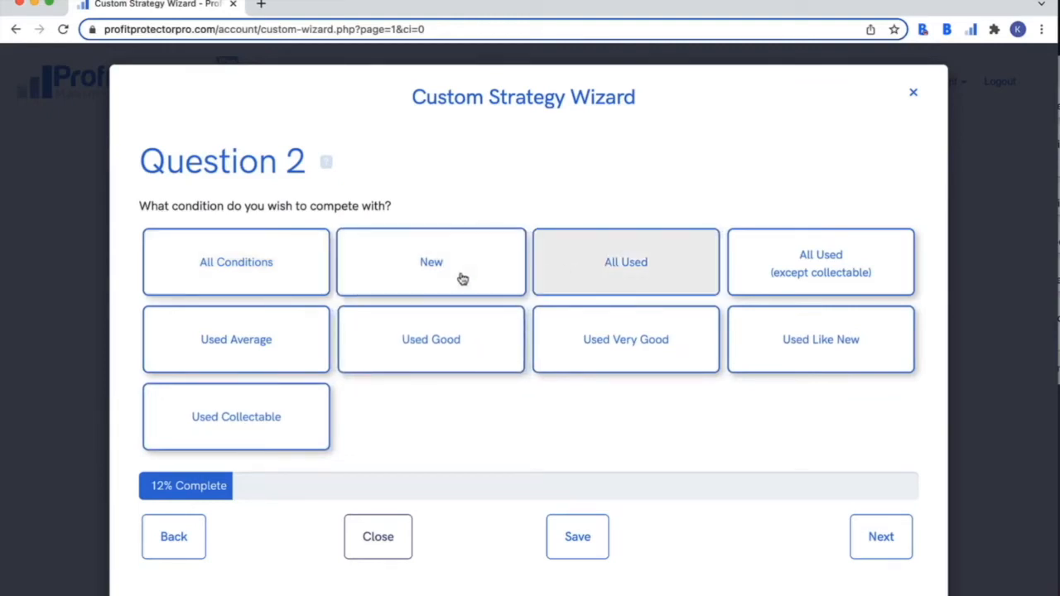
pyautogui.click(465, 276)
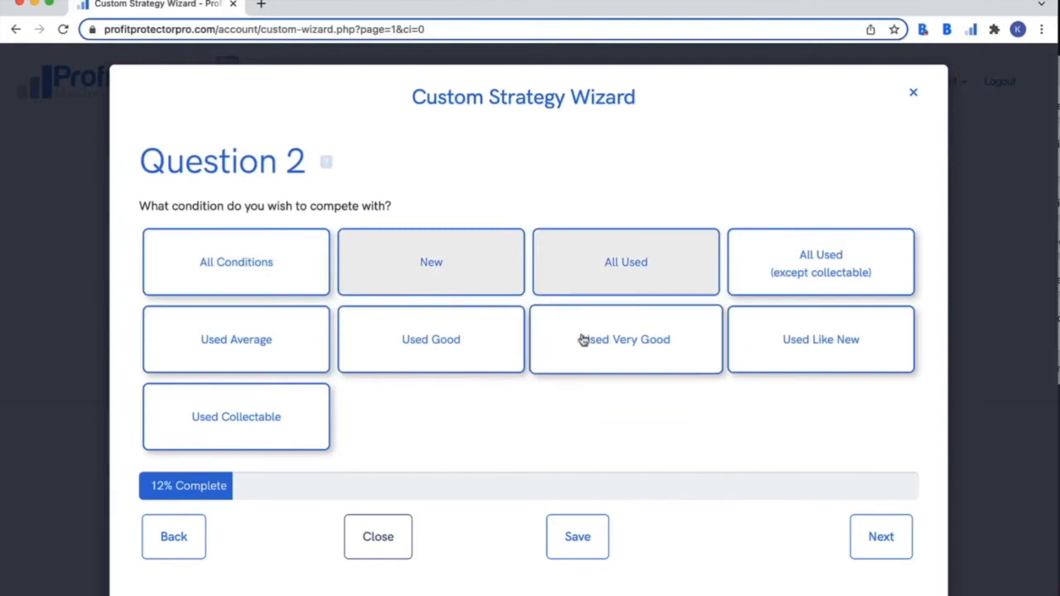
pyautogui.click(511, 266)
pyautogui.click(596, 270)
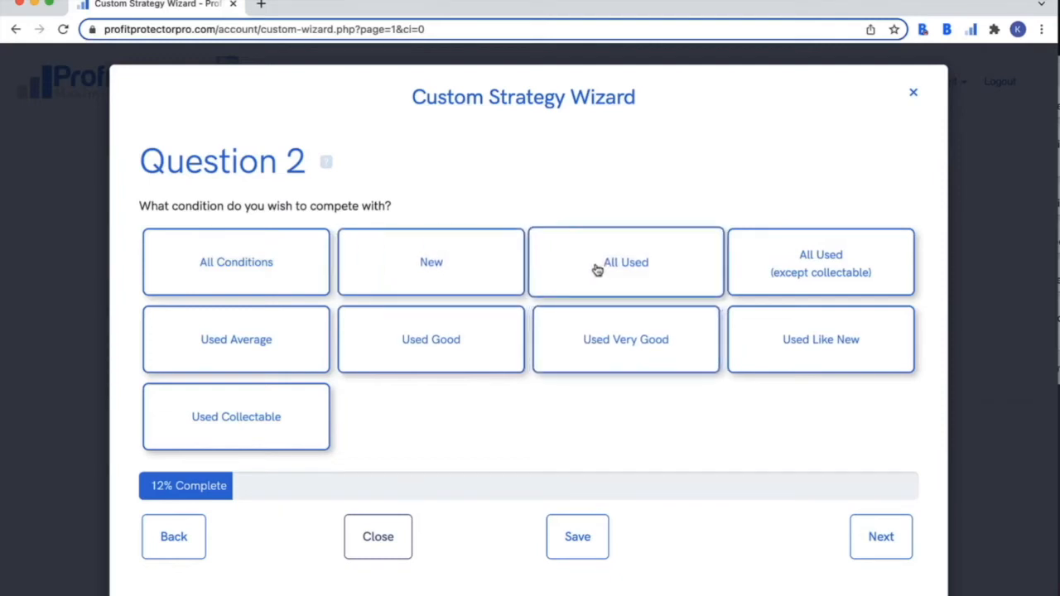
pyautogui.click(596, 270)
pyautogui.click(582, 331)
pyautogui.click(465, 346)
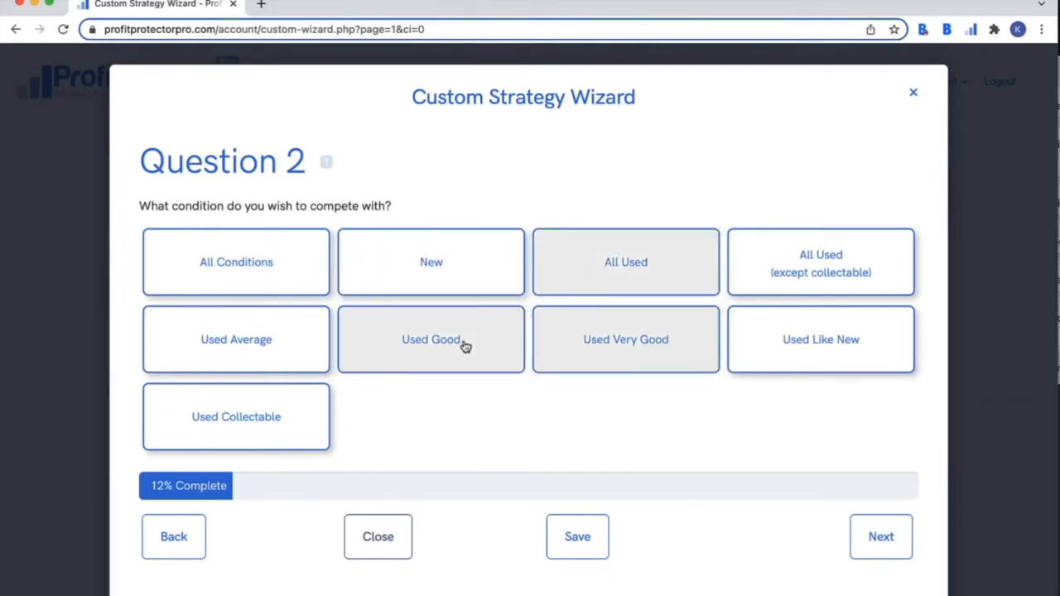
pyautogui.click(270, 351)
# - Clear all used conditions so only New is selected, then continue to Question 3
pyautogui.click(617, 288)
pyautogui.click(620, 337)
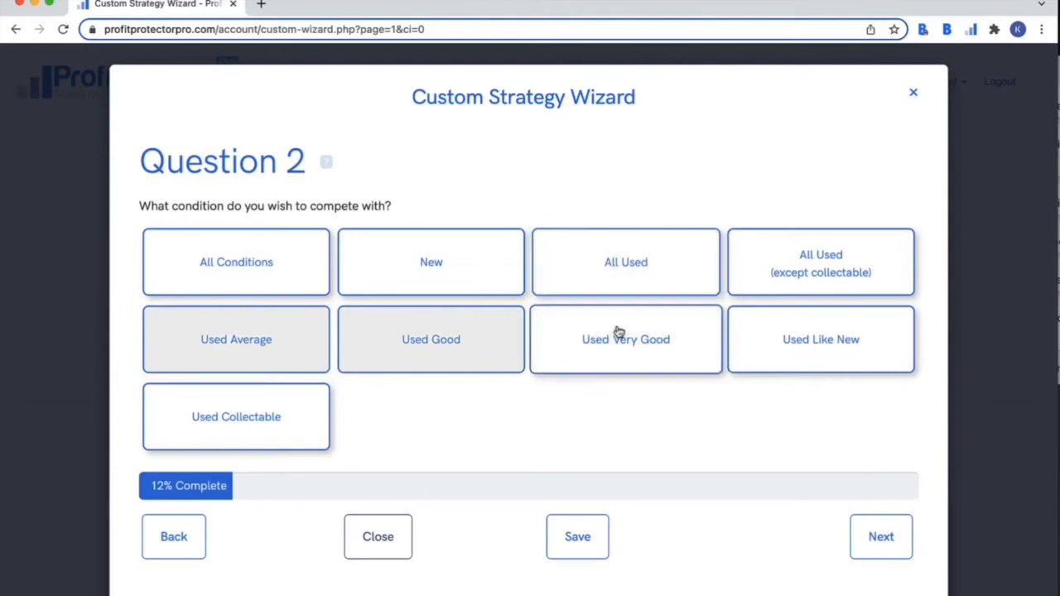
pyautogui.click(441, 337)
pyautogui.click(277, 353)
pyautogui.click(416, 274)
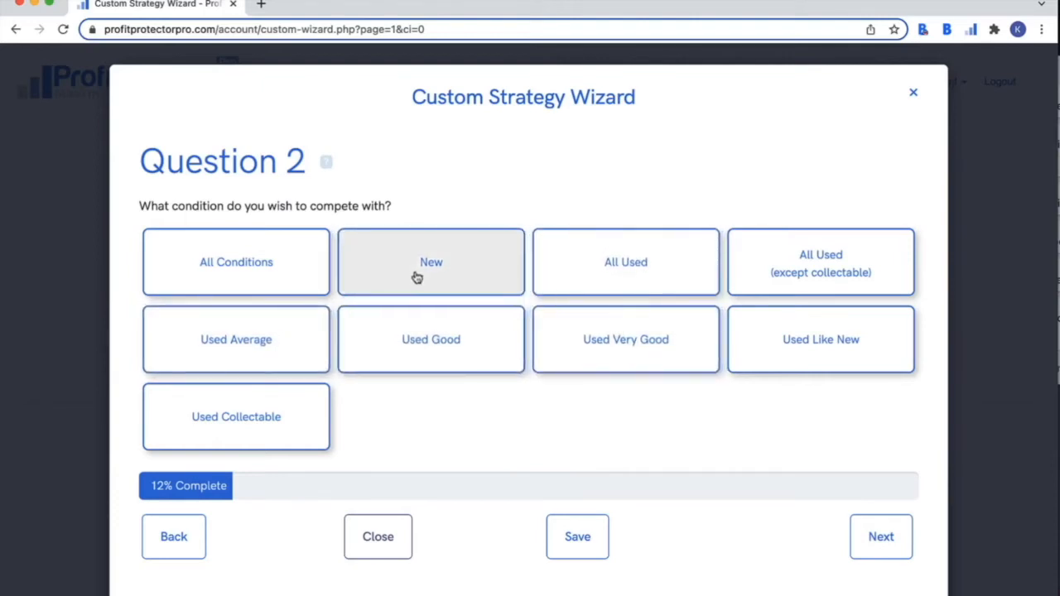
pyautogui.click(867, 531)
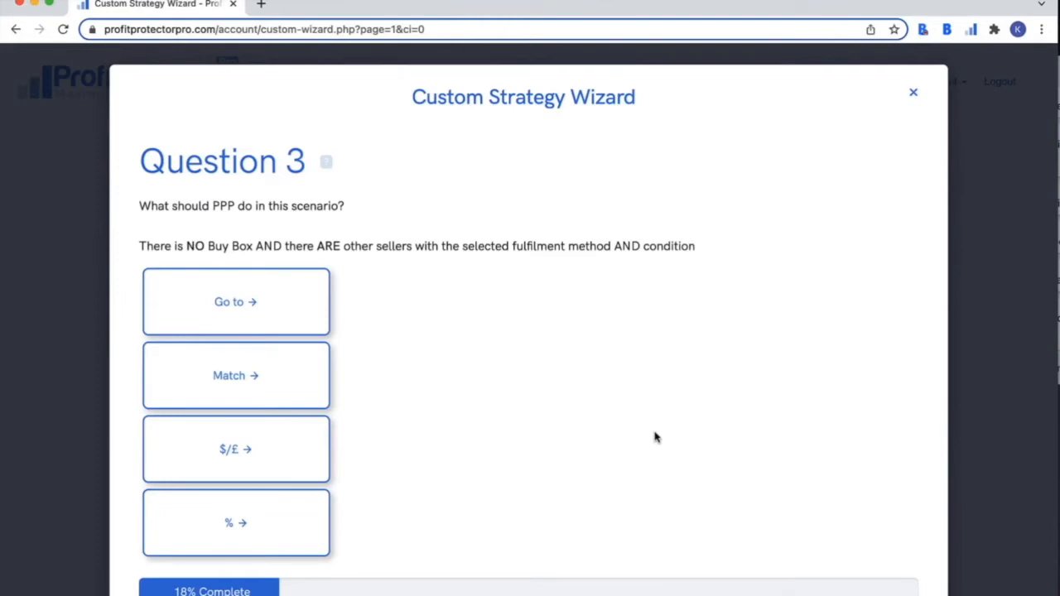
# - Explore Question 3's Go to, Match low/mid/high and $/£ over/under pricing options
pyautogui.click(305, 316)
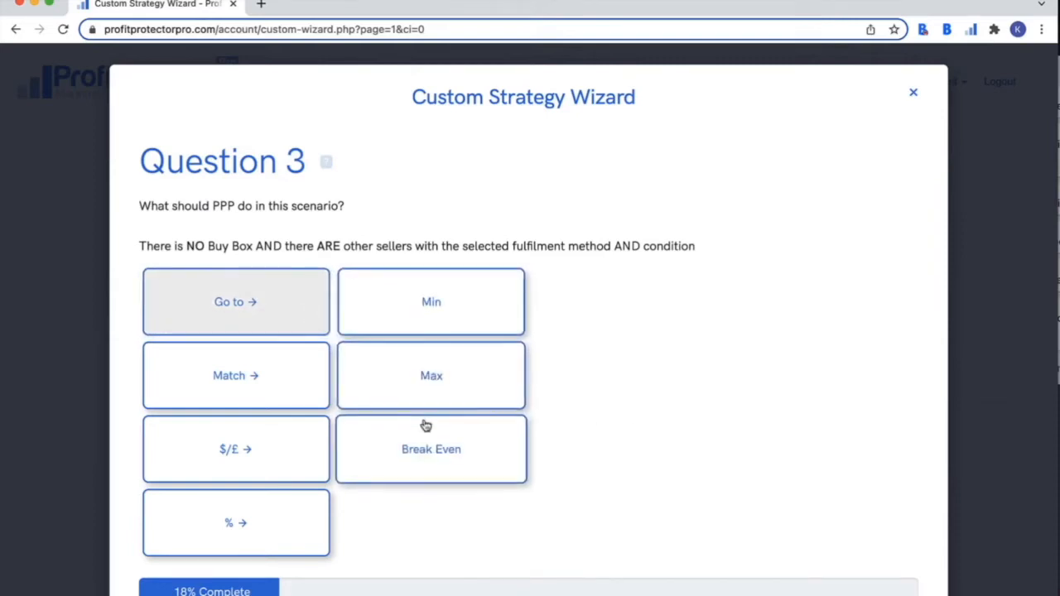
pyautogui.click(281, 390)
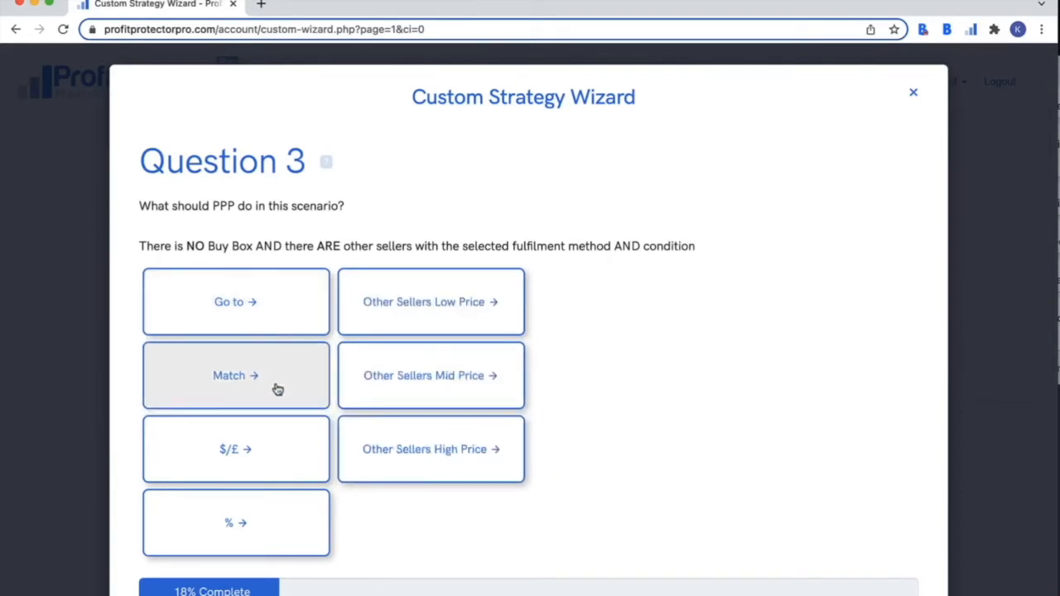
pyautogui.click(407, 314)
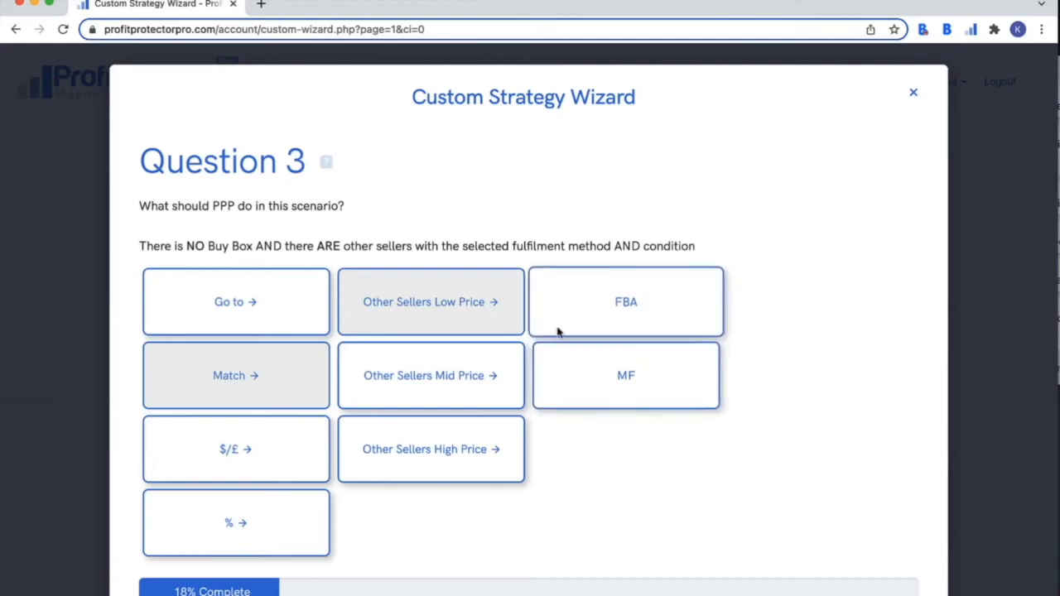
pyautogui.click(444, 375)
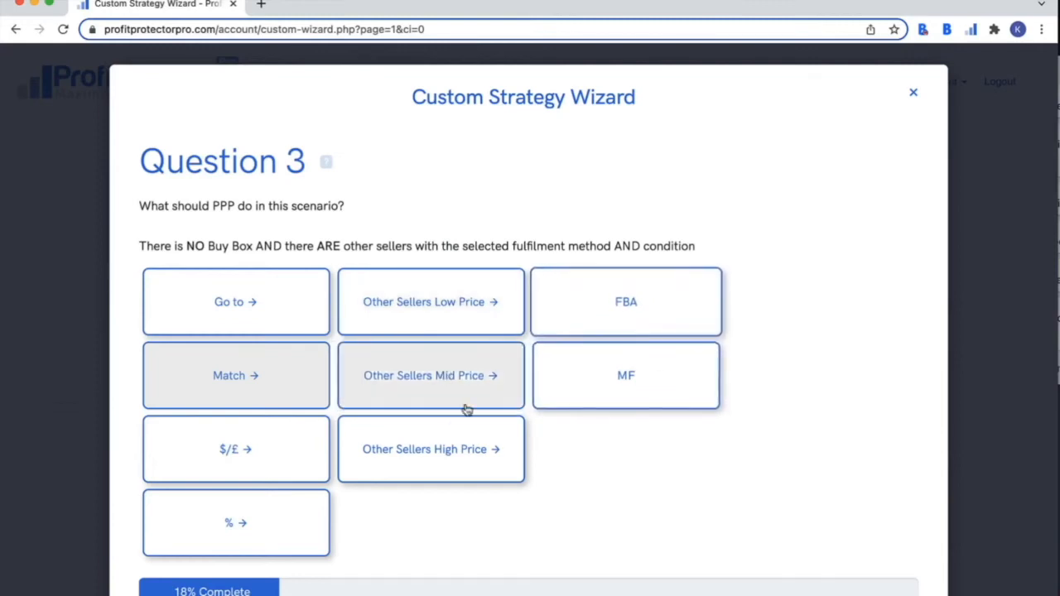
pyautogui.click(450, 445)
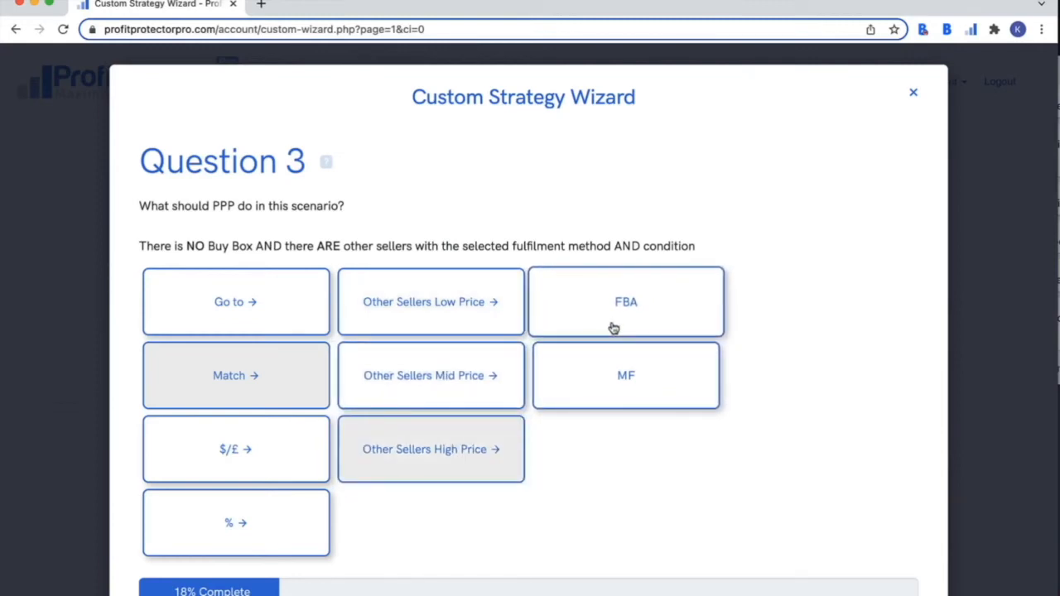
pyautogui.click(236, 452)
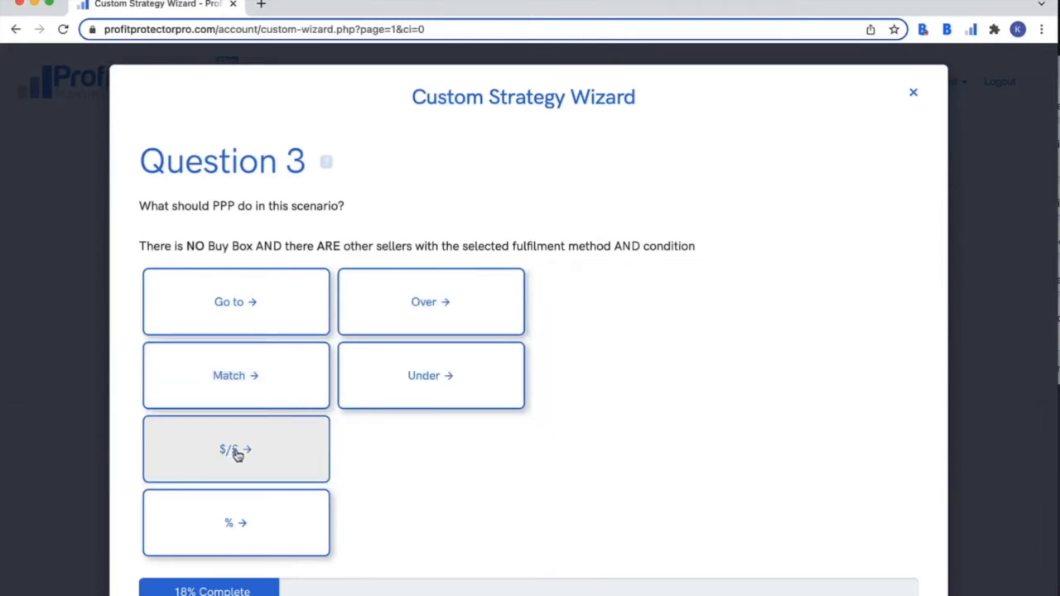
pyautogui.click(436, 296)
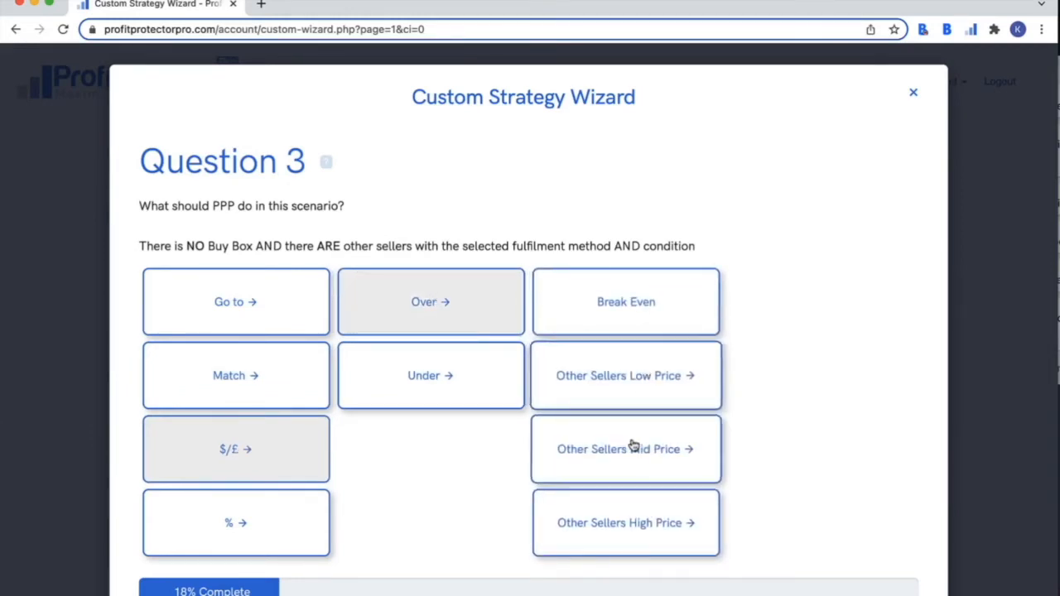
pyautogui.click(489, 398)
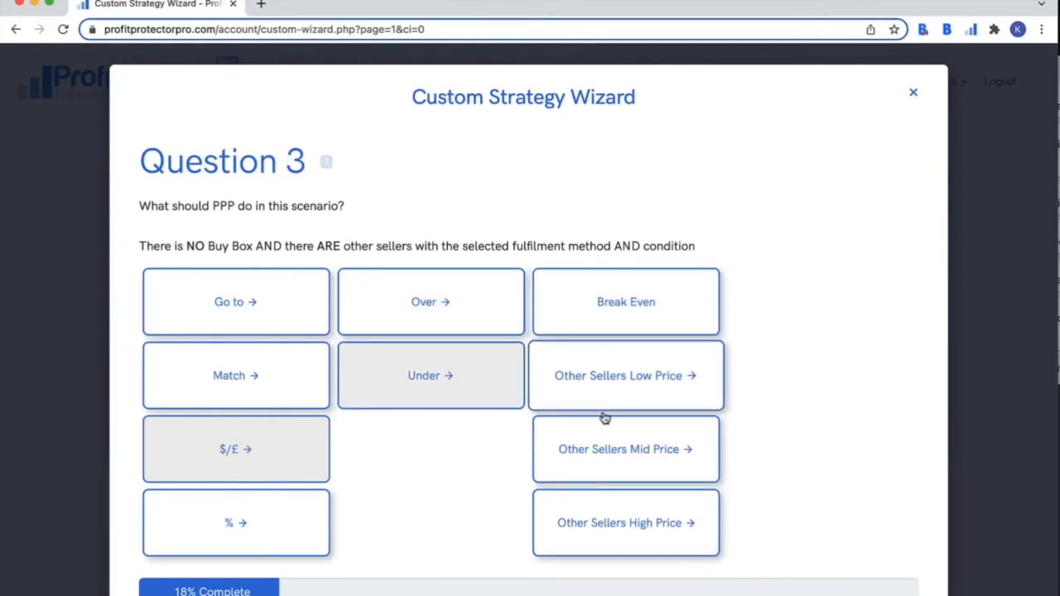
# - Try a percentage-over rule, then answer with Match other sellers' mid price for FBA
pyautogui.click(239, 531)
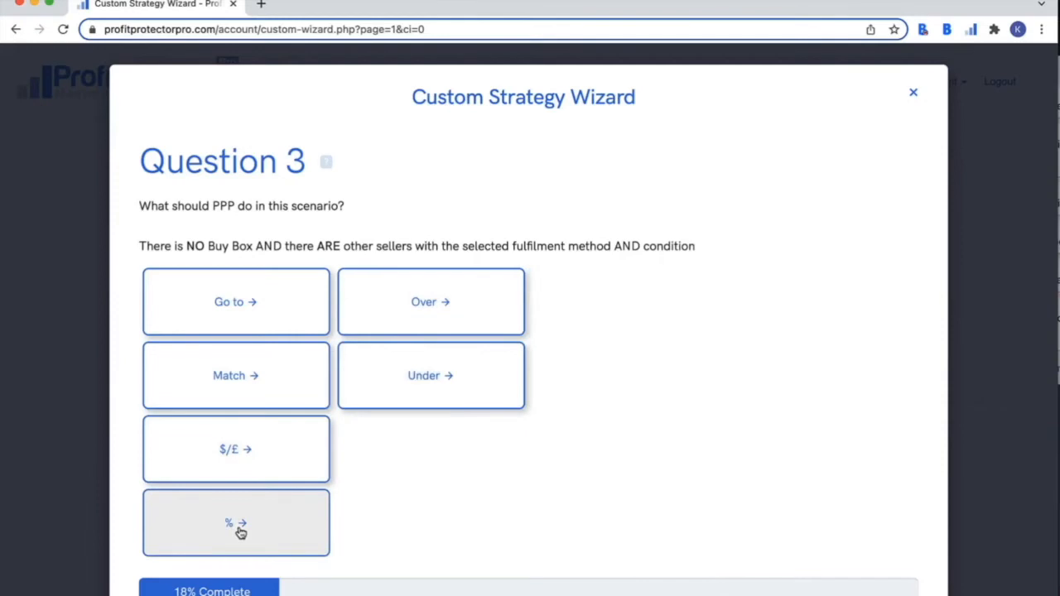
pyautogui.click(441, 314)
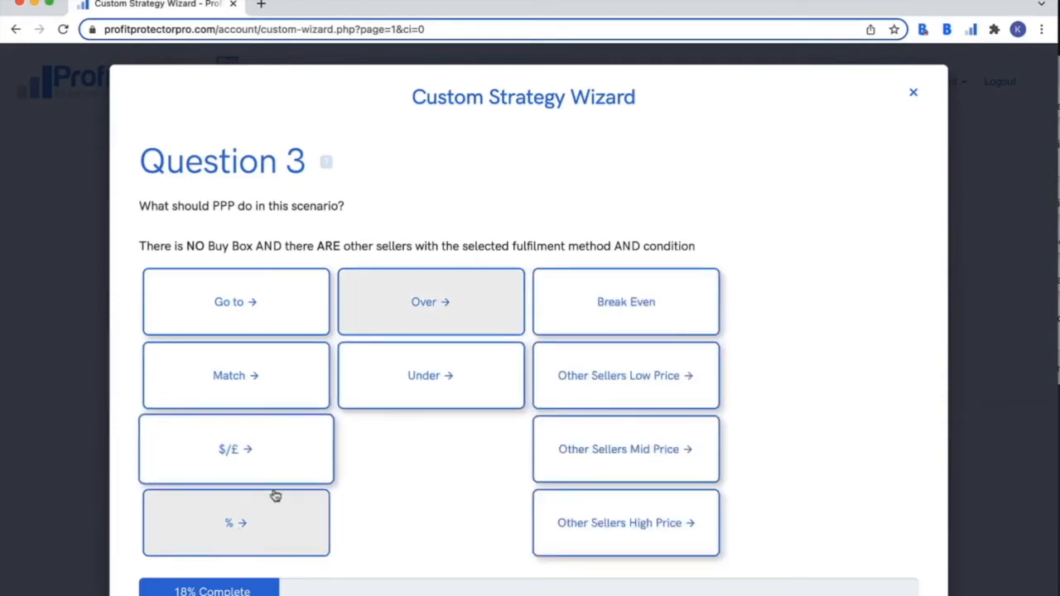
pyautogui.click(239, 463)
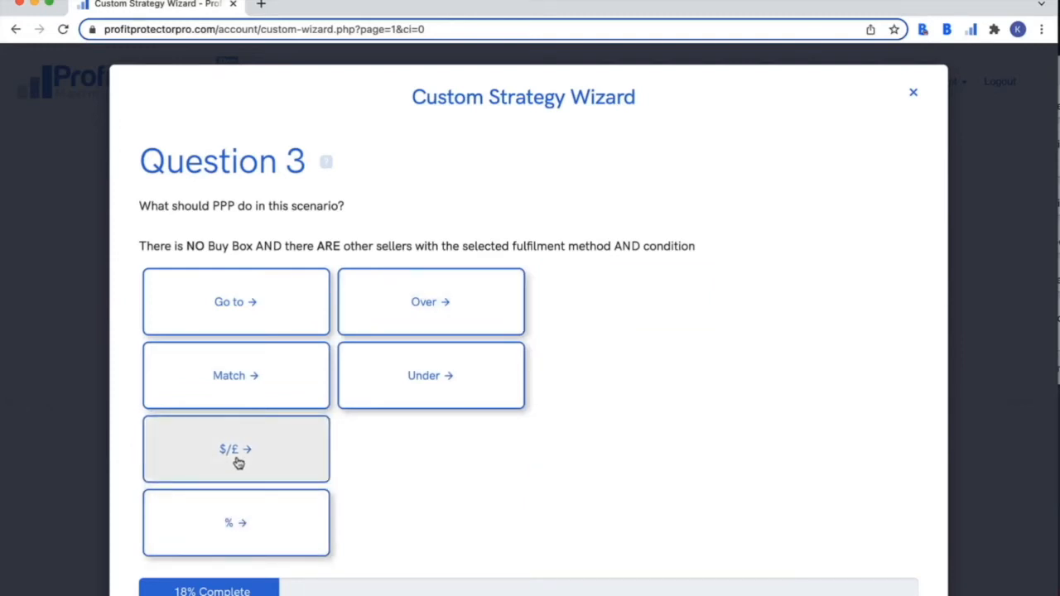
pyautogui.click(228, 383)
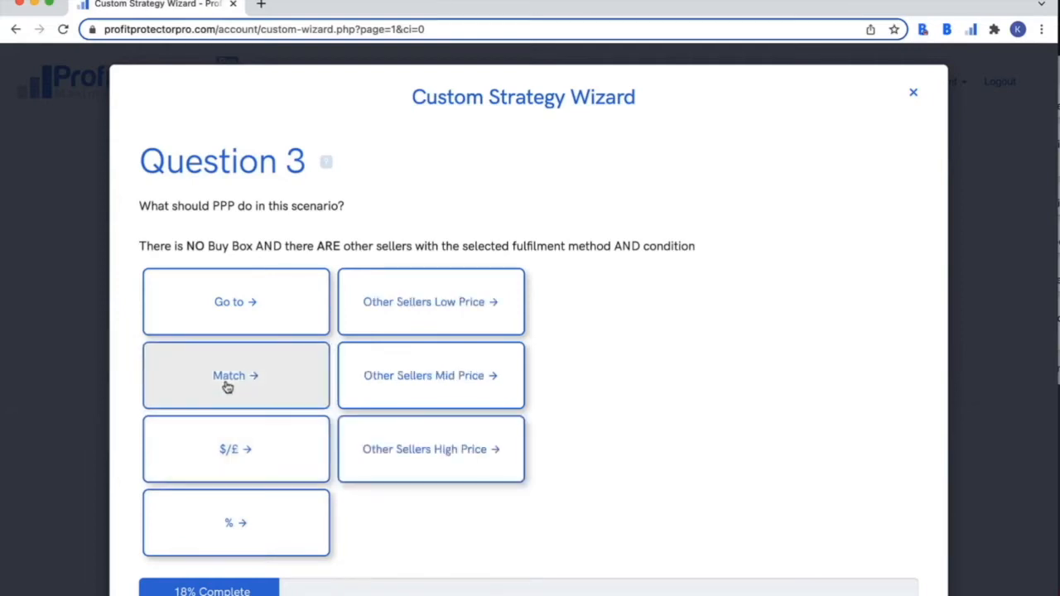
pyautogui.click(407, 375)
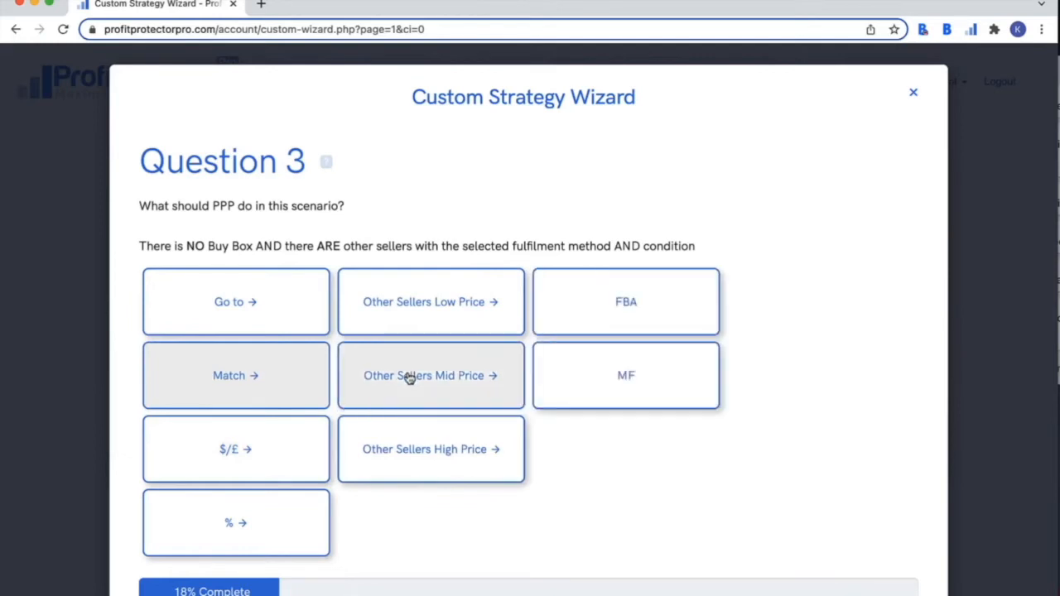
pyautogui.click(666, 308)
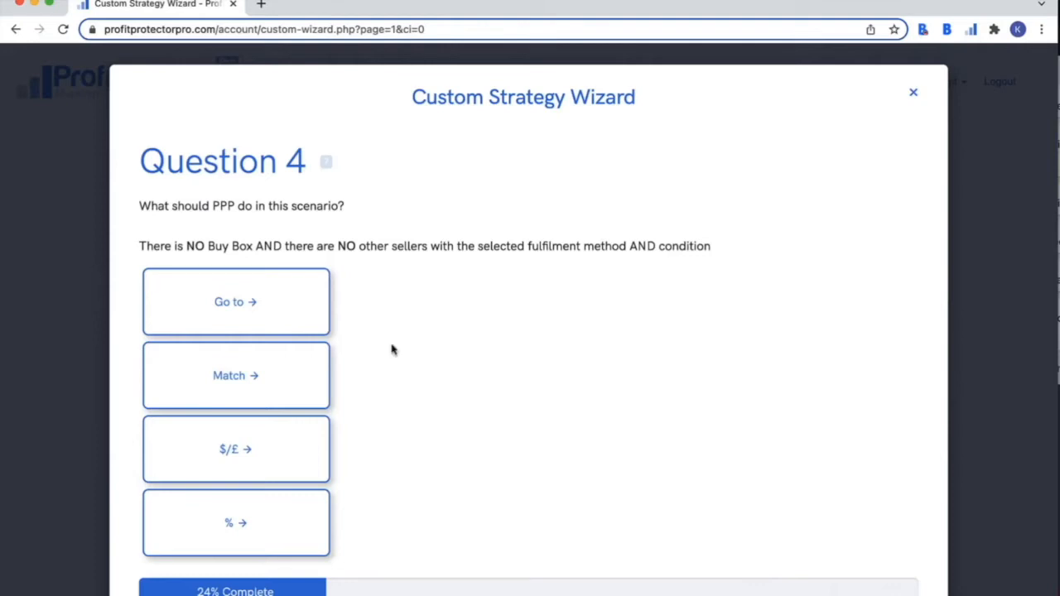
# - Compare the Go to, Match, $/£ and % rules, then answer Question 4 with Go to Max
pyautogui.click(239, 302)
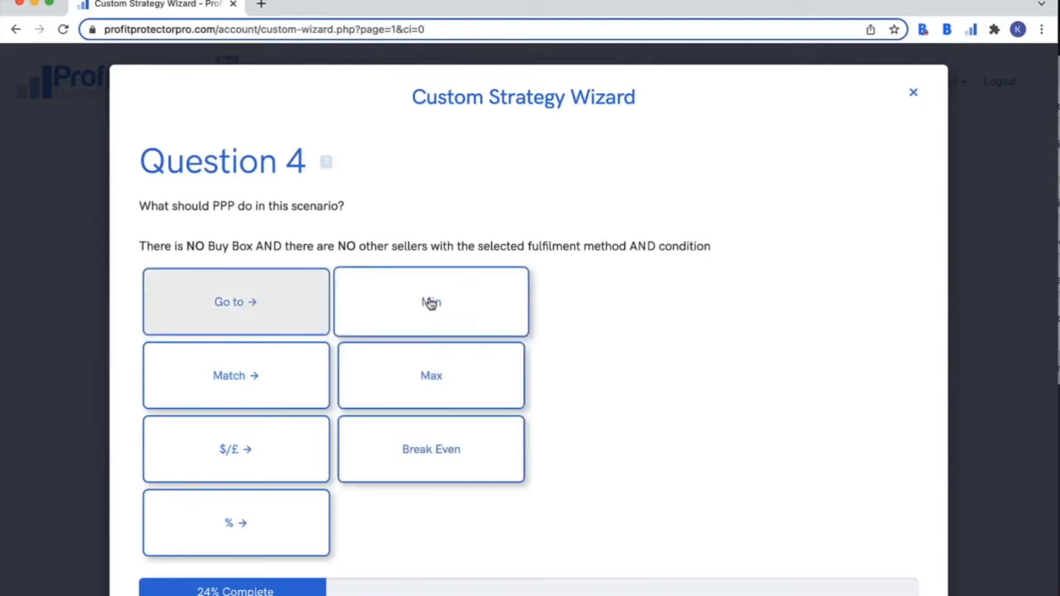
pyautogui.click(256, 374)
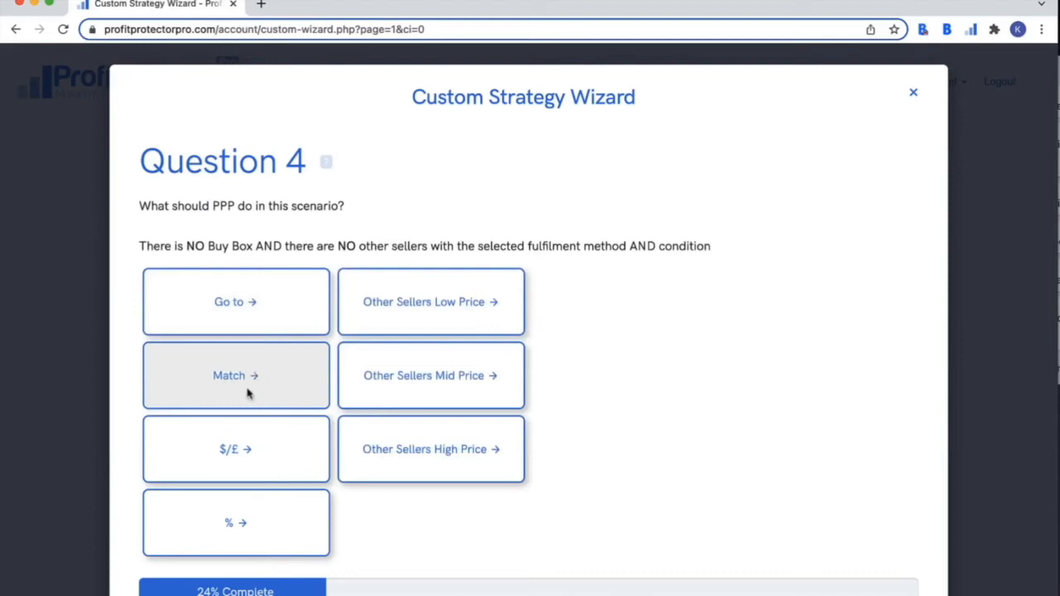
pyautogui.click(250, 445)
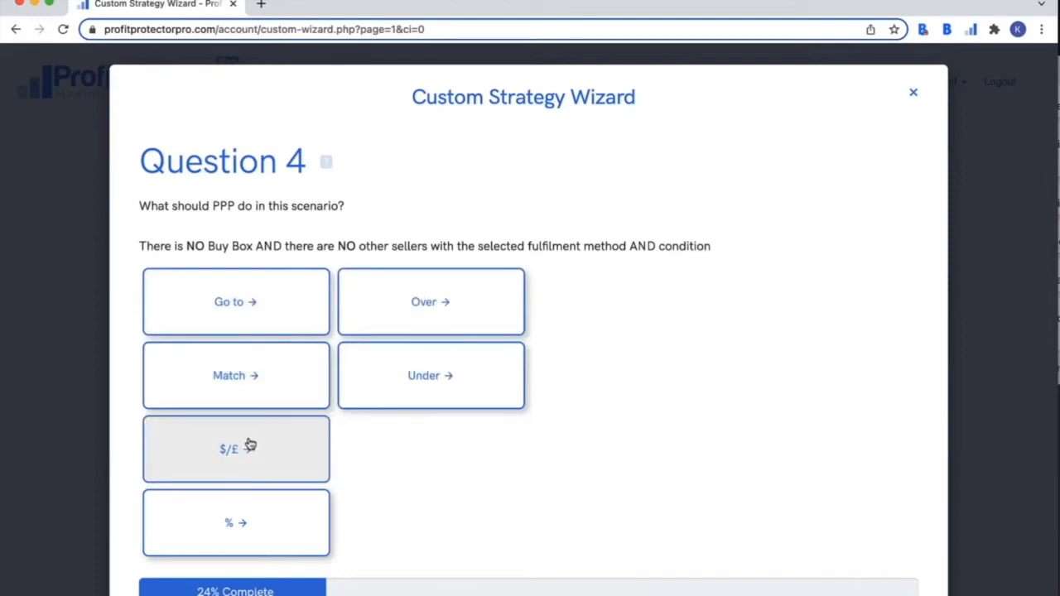
pyautogui.click(242, 537)
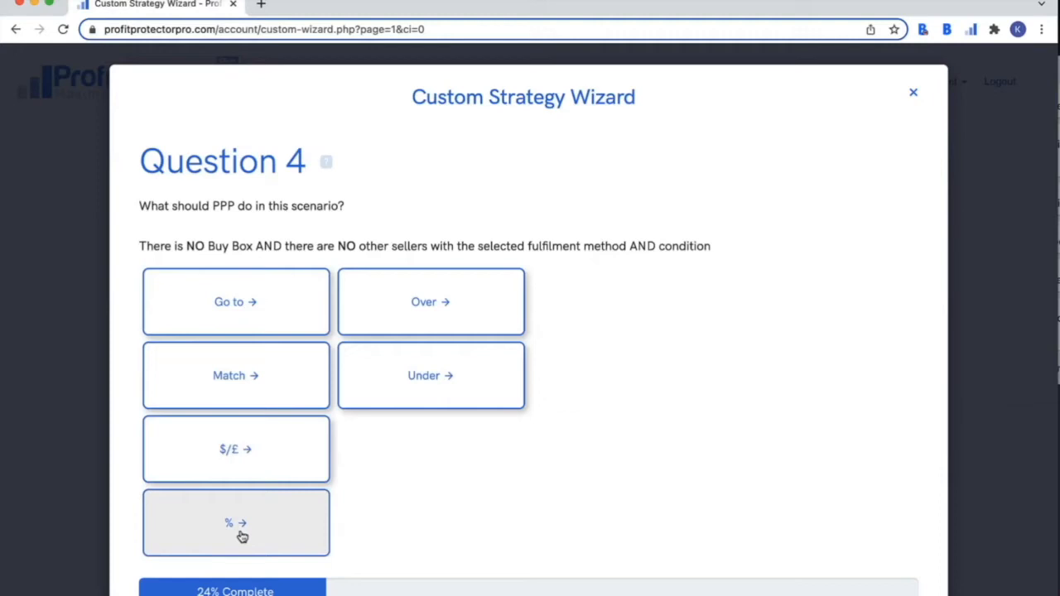
pyautogui.click(274, 329)
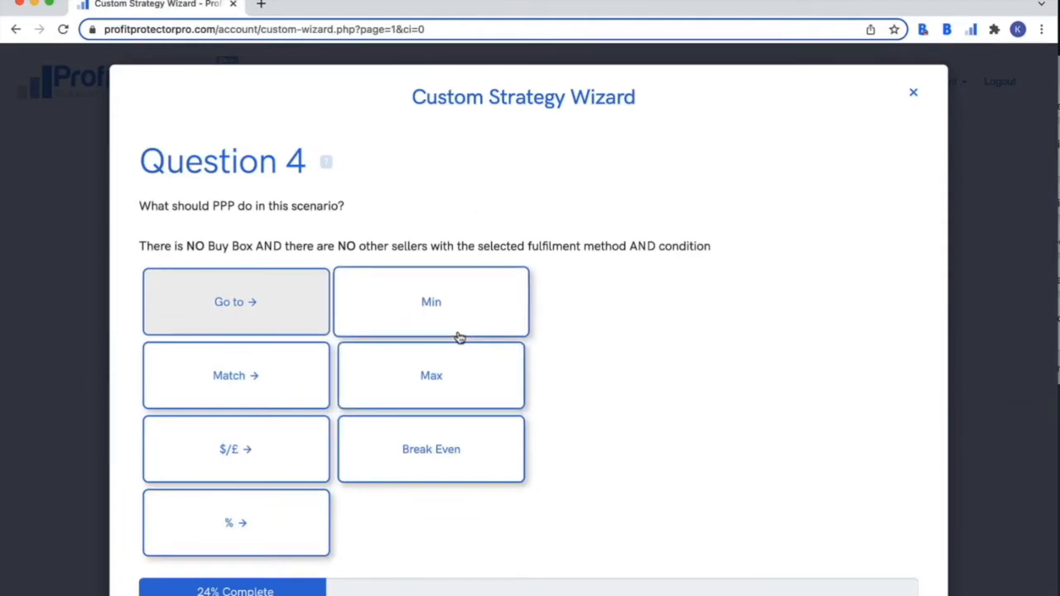
pyautogui.click(416, 366)
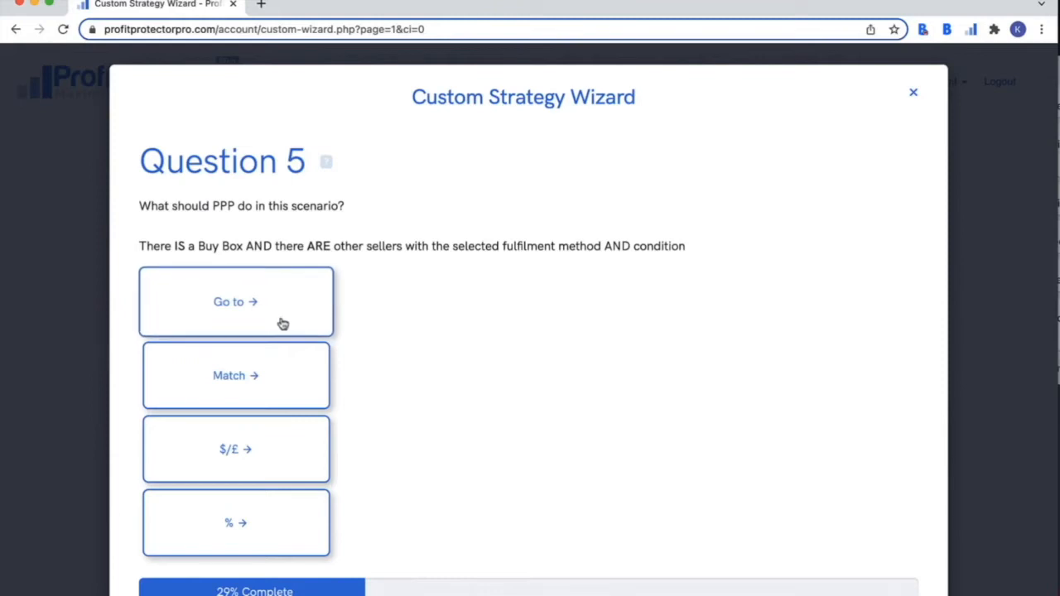
# - Answer Question 5 with a Match rule that matches the Buy Box price
pyautogui.click(284, 363)
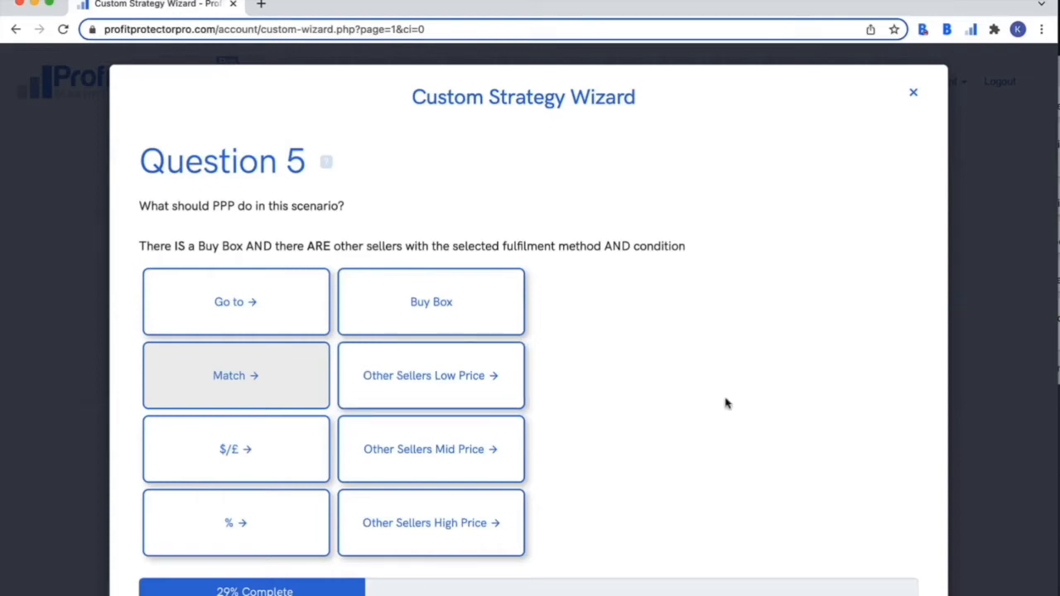
pyautogui.click(398, 319)
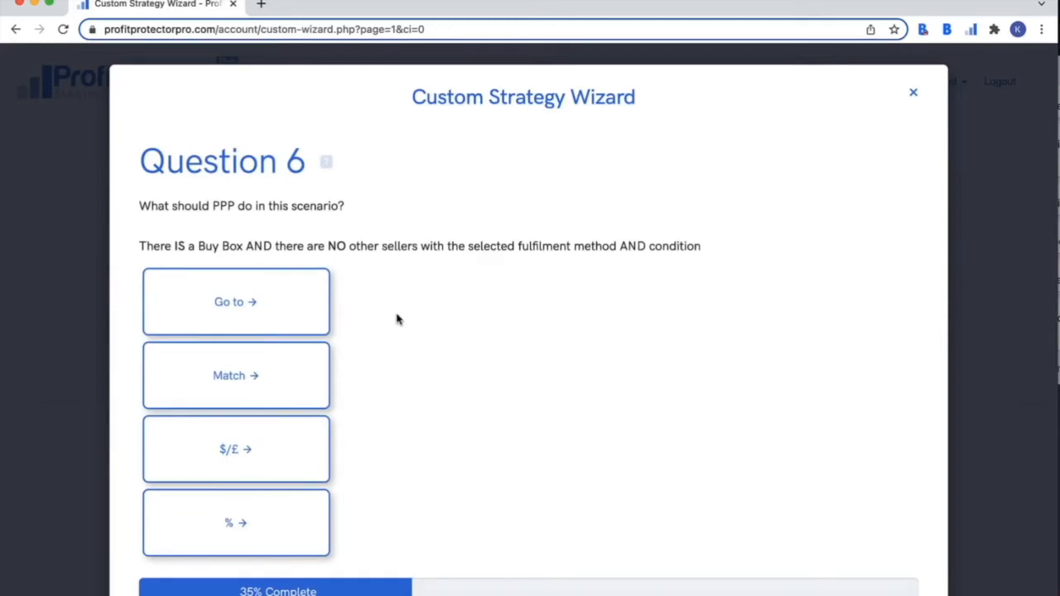
# - Answer Question 6 with a $/£ rule pricing 5 over the Buy Box, then continue
pyautogui.click(280, 310)
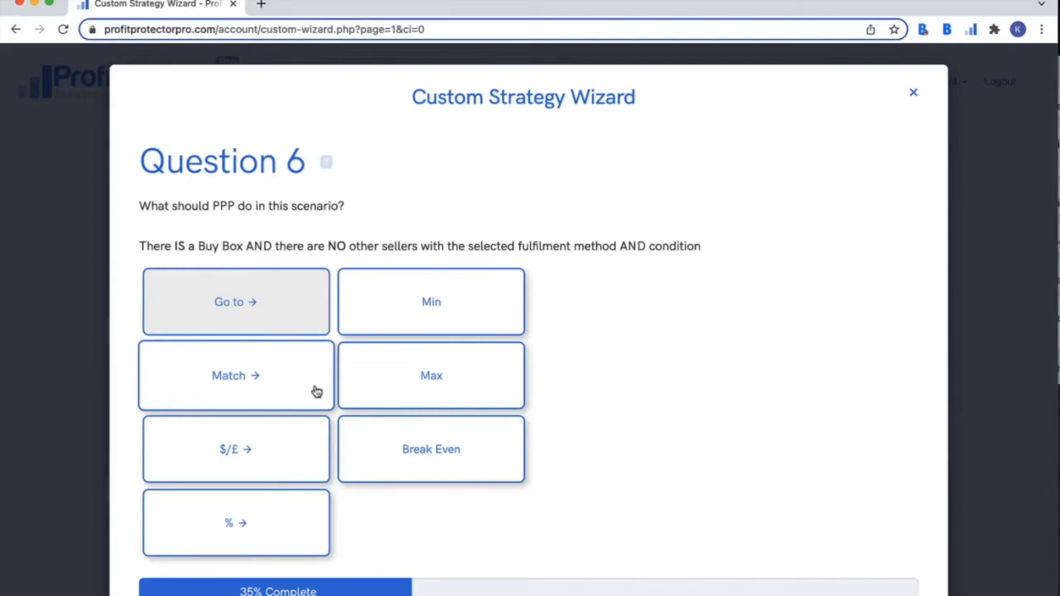
pyautogui.click(277, 450)
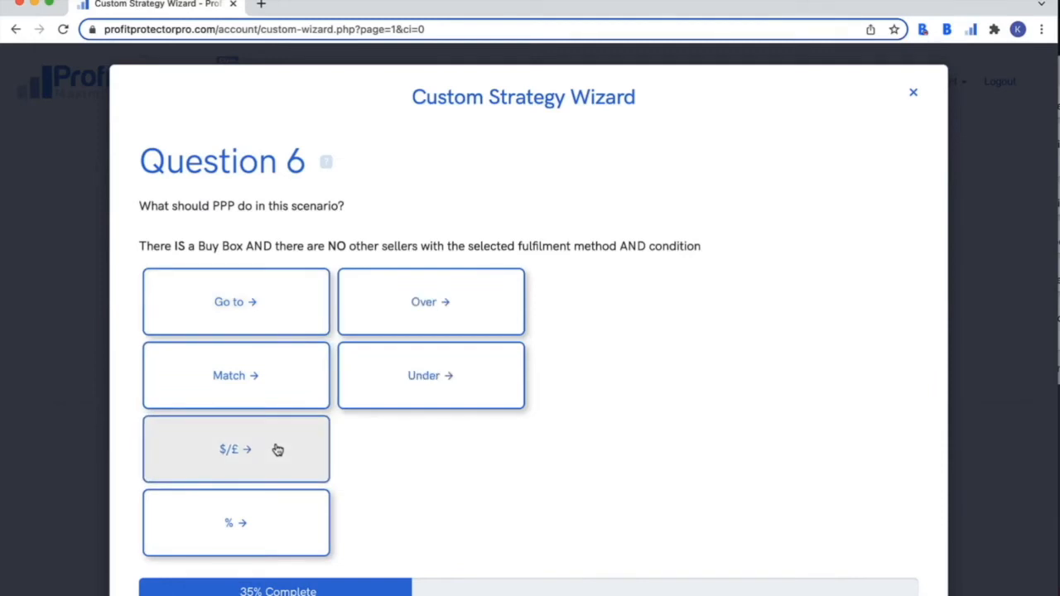
pyautogui.click(432, 313)
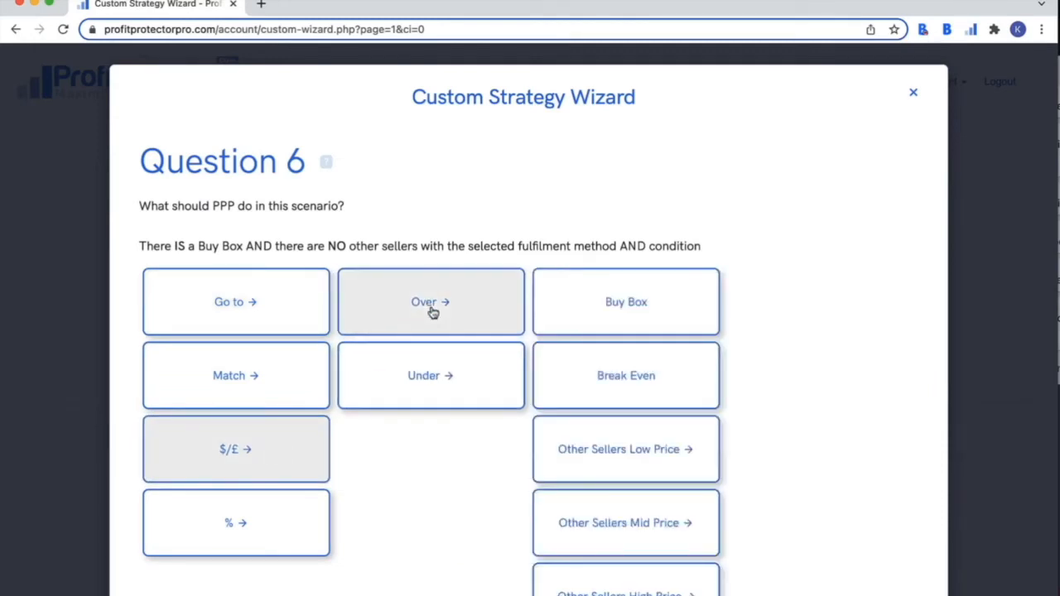
pyautogui.click(572, 303)
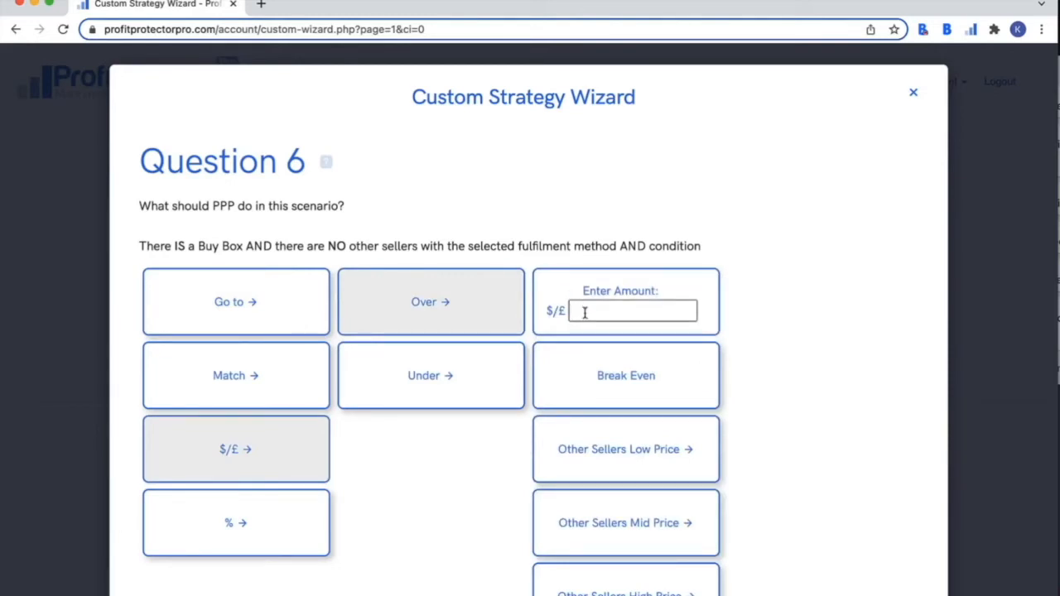
pyautogui.write('5')
pyautogui.scroll(-3, 798, 331)
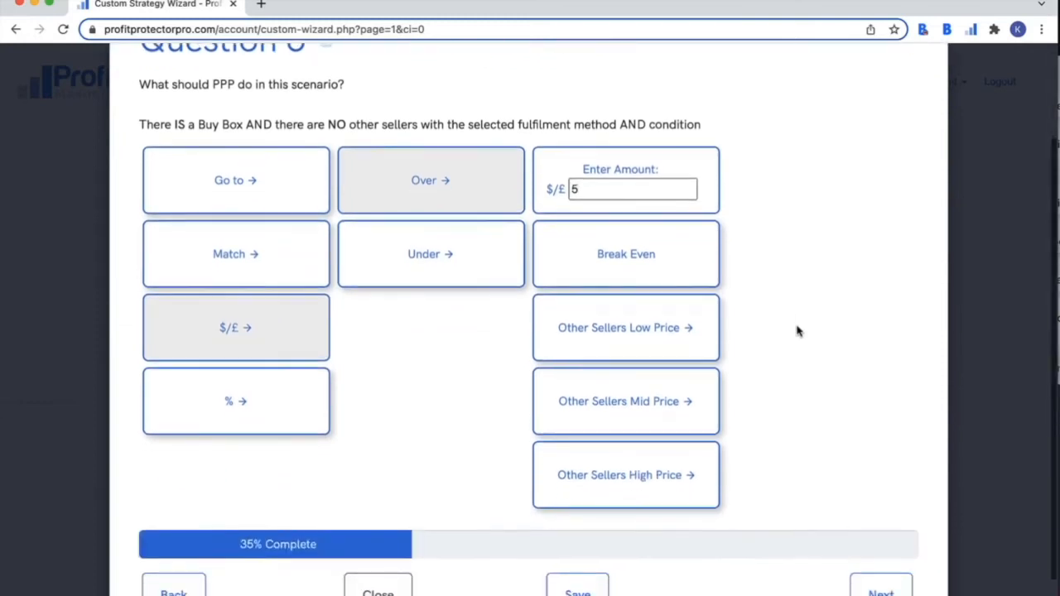
pyautogui.click(870, 581)
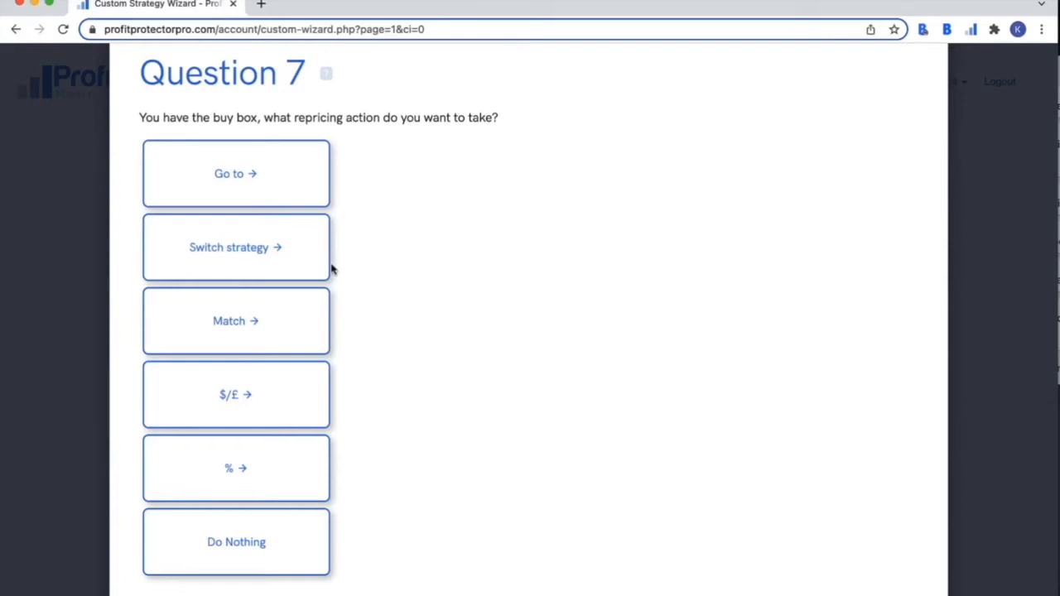
# - Look through the Go to options, including switching to an FBA algorithmic strategy
pyautogui.click(256, 191)
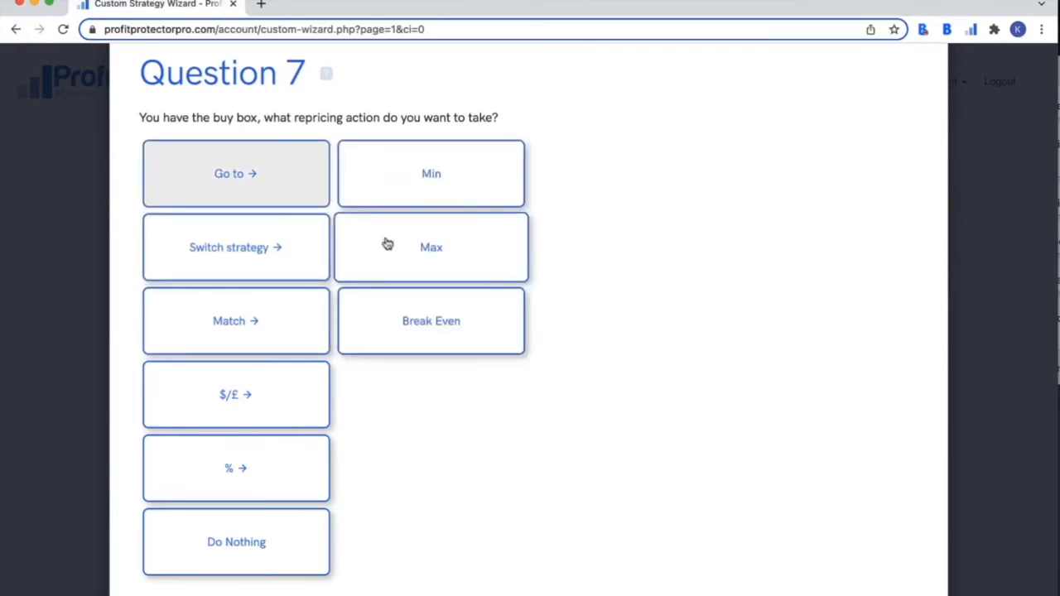
pyautogui.click(273, 246)
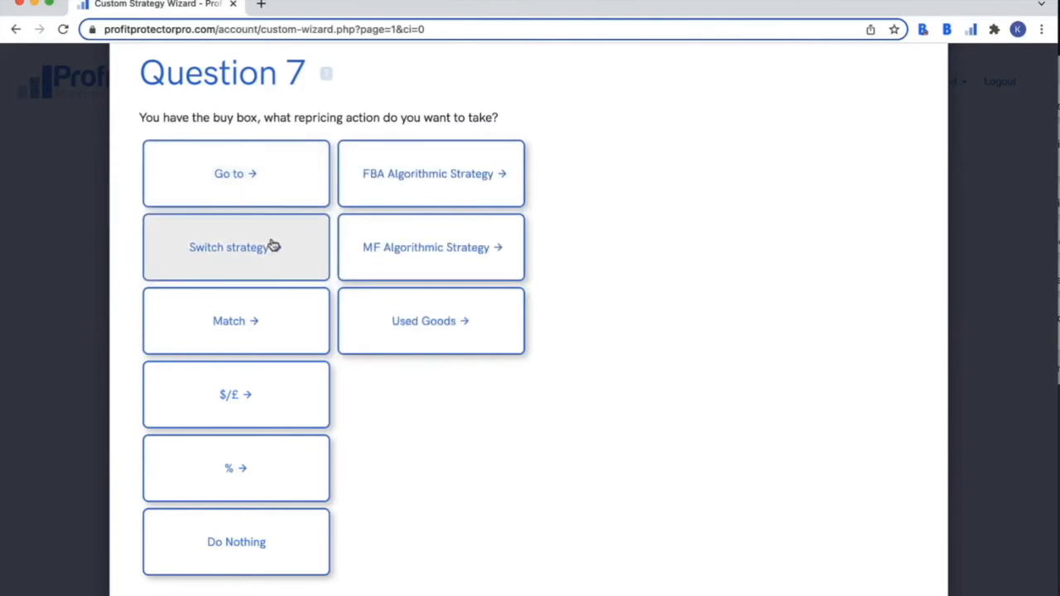
pyautogui.click(382, 190)
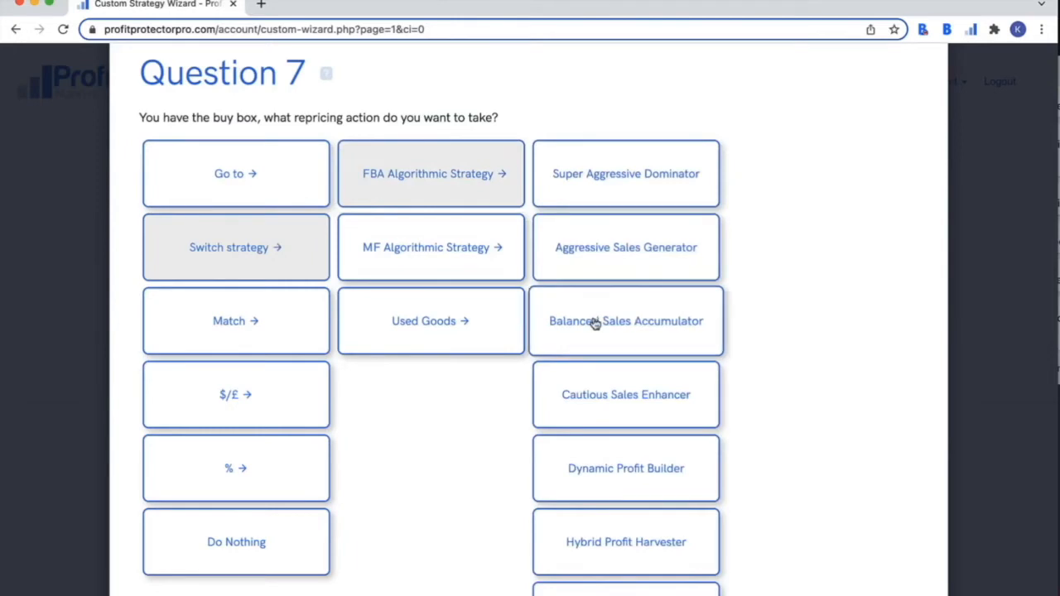
pyautogui.scroll(-2, 597, 324)
pyautogui.scroll(1, 595, 324)
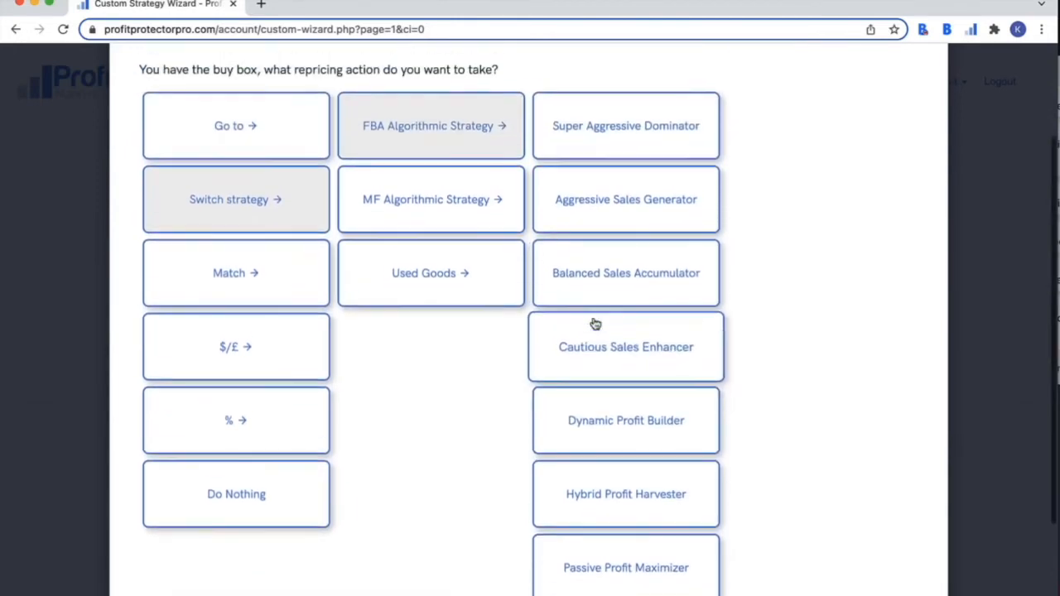
# - Try the Match, $/£ and % rules, then set the buy-box action to Go to Min
pyautogui.click(243, 282)
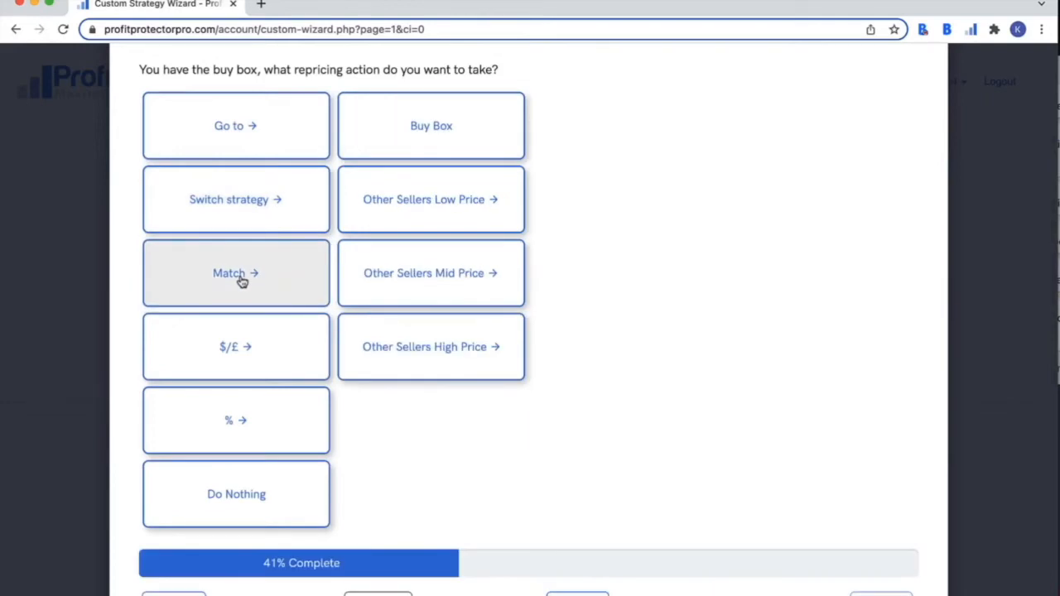
pyautogui.click(241, 346)
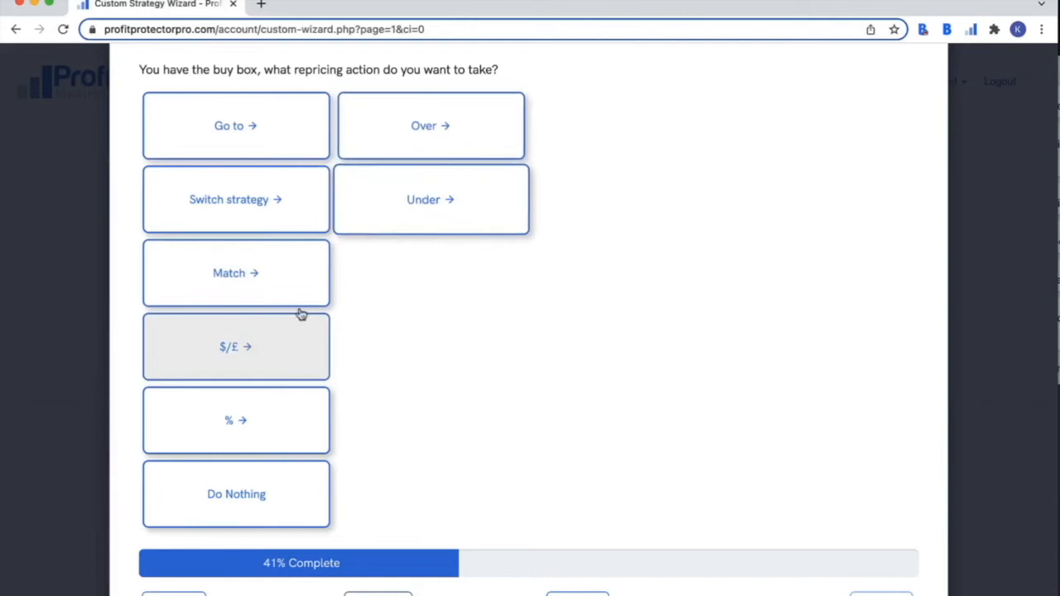
pyautogui.click(236, 417)
pyautogui.click(403, 123)
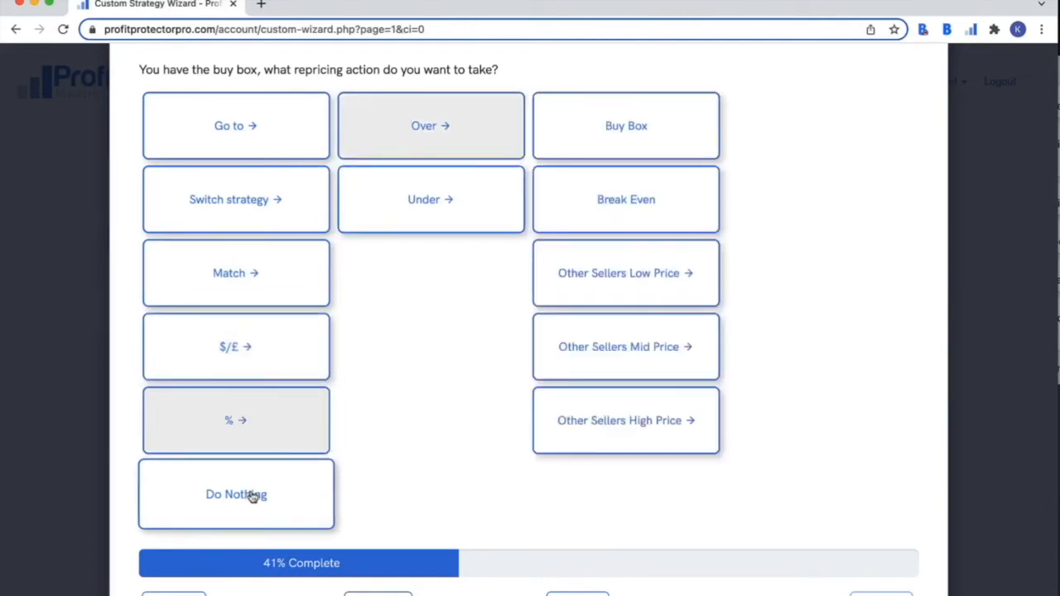
pyautogui.click(257, 146)
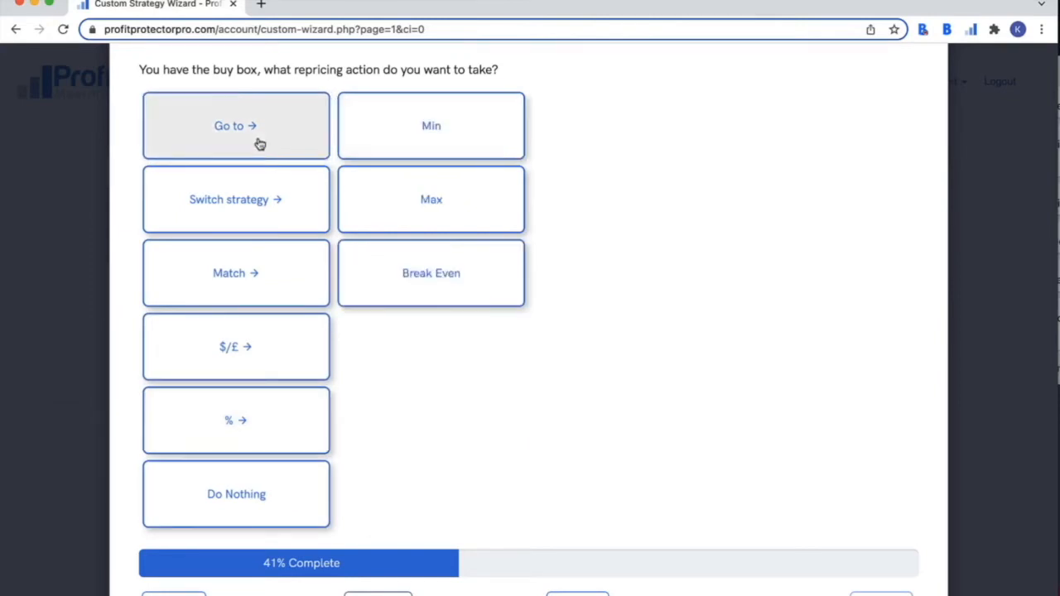
pyautogui.click(380, 135)
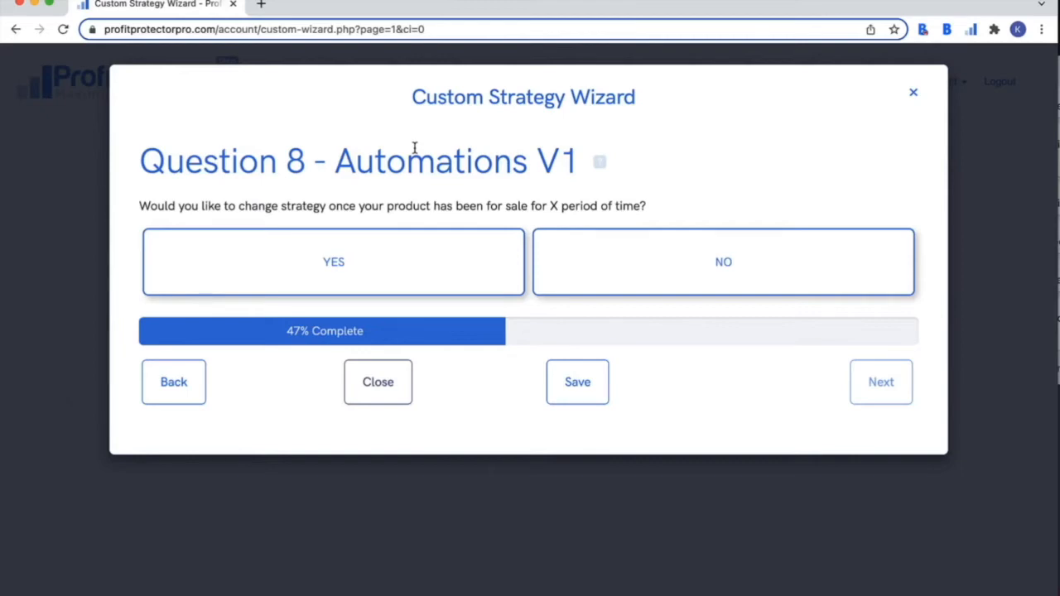
# - On the final wizard page, name the strategy 'Webinar test', describe it as 'test', and save
pyautogui.click(577, 381)
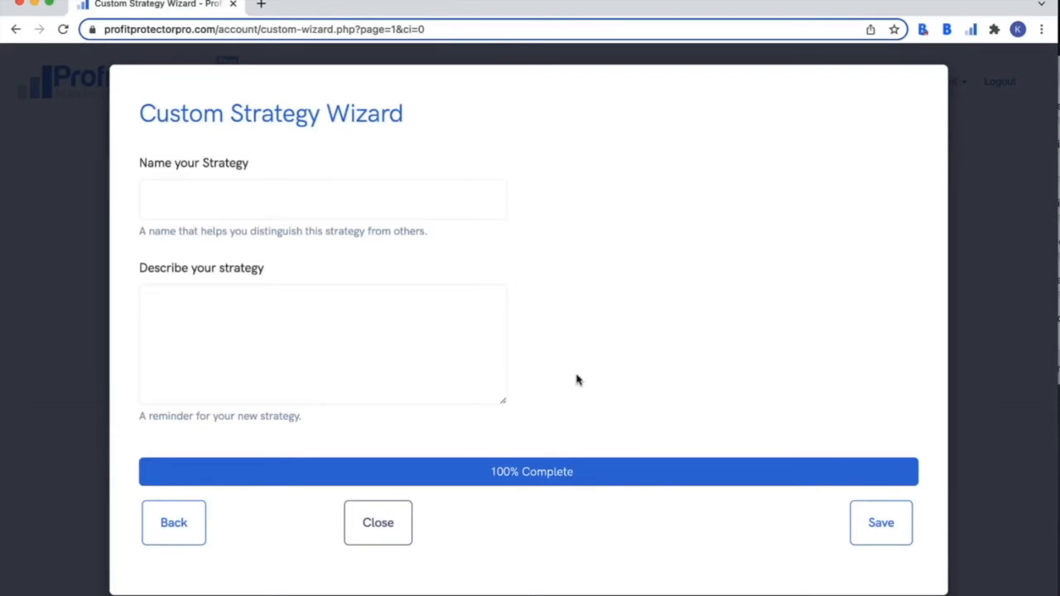
pyautogui.click(450, 215)
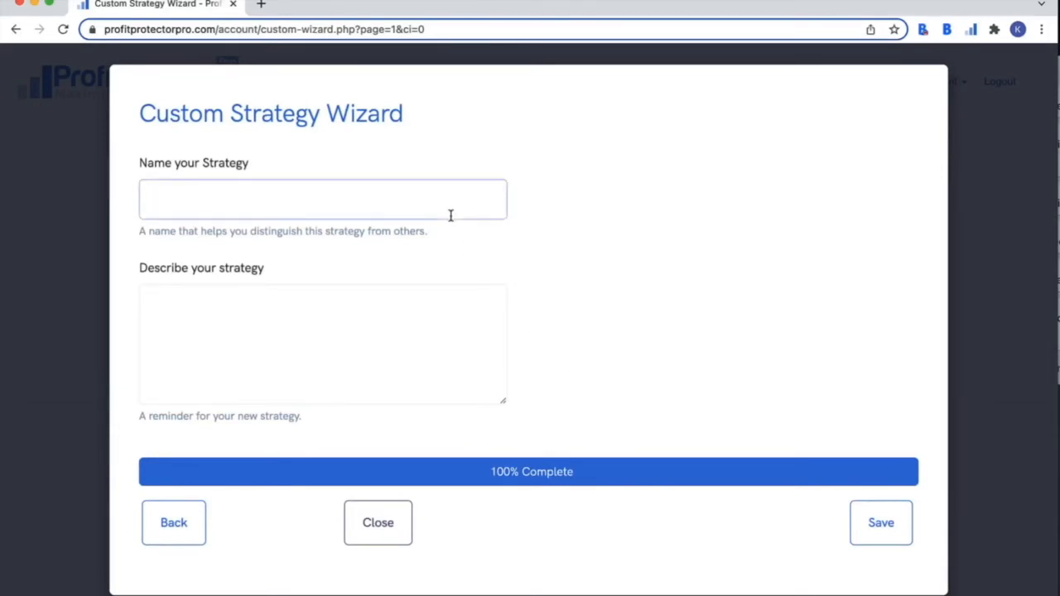
pyautogui.write('Webinar test')
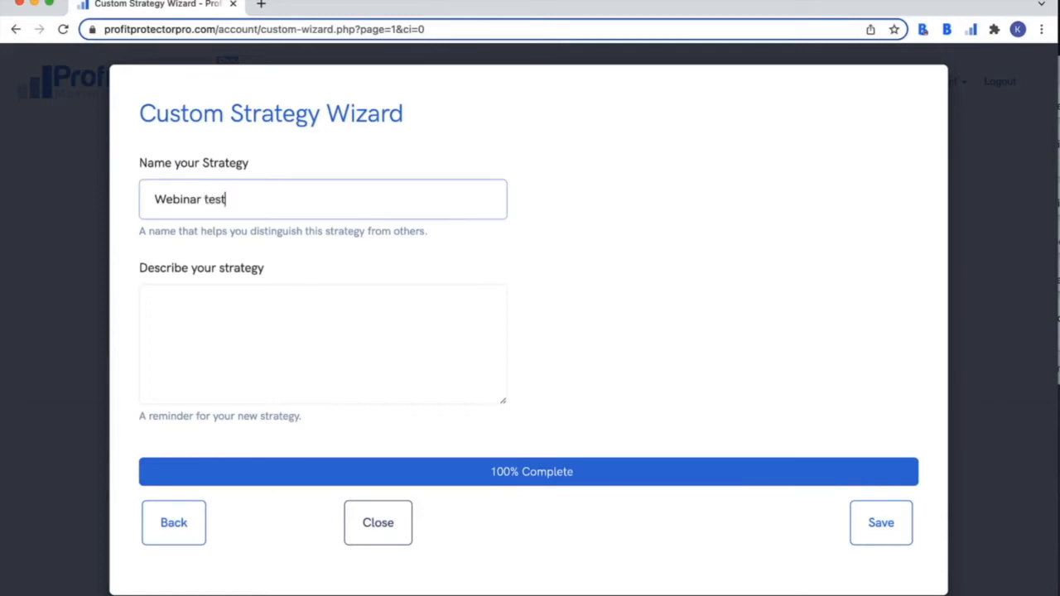
pyautogui.click(315, 314)
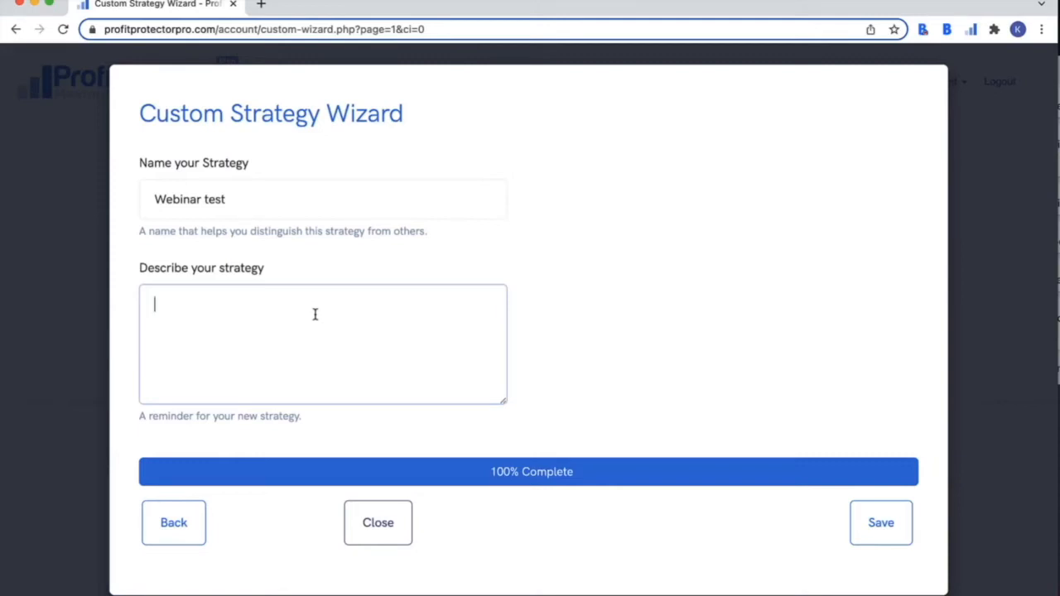
pyautogui.write('test')
pyautogui.click(869, 520)
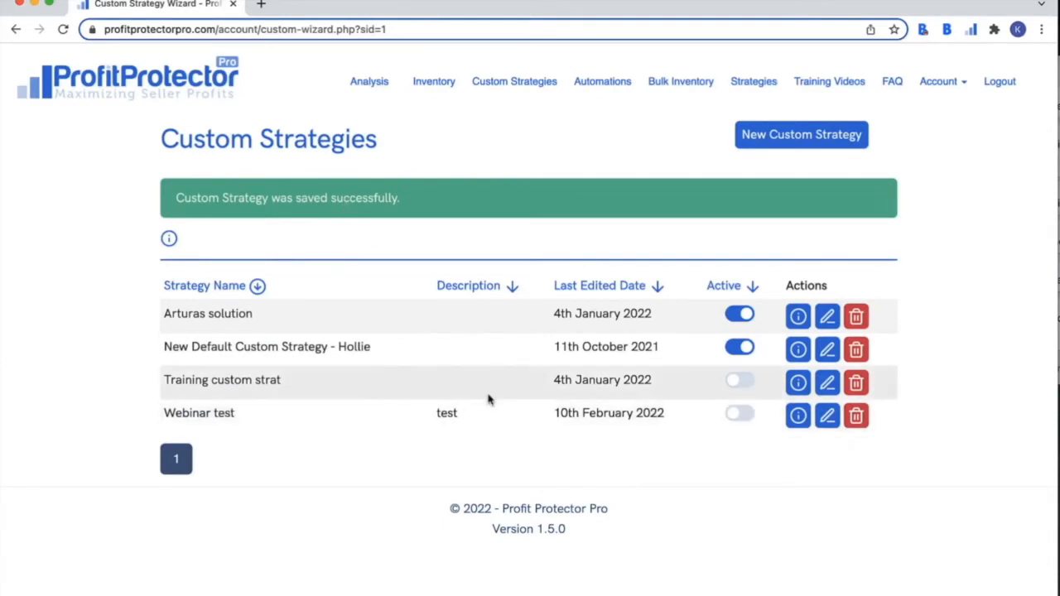
# - Review the Webinar test strategy's details, switch it active, and open the Inventory page
pyautogui.click(799, 416)
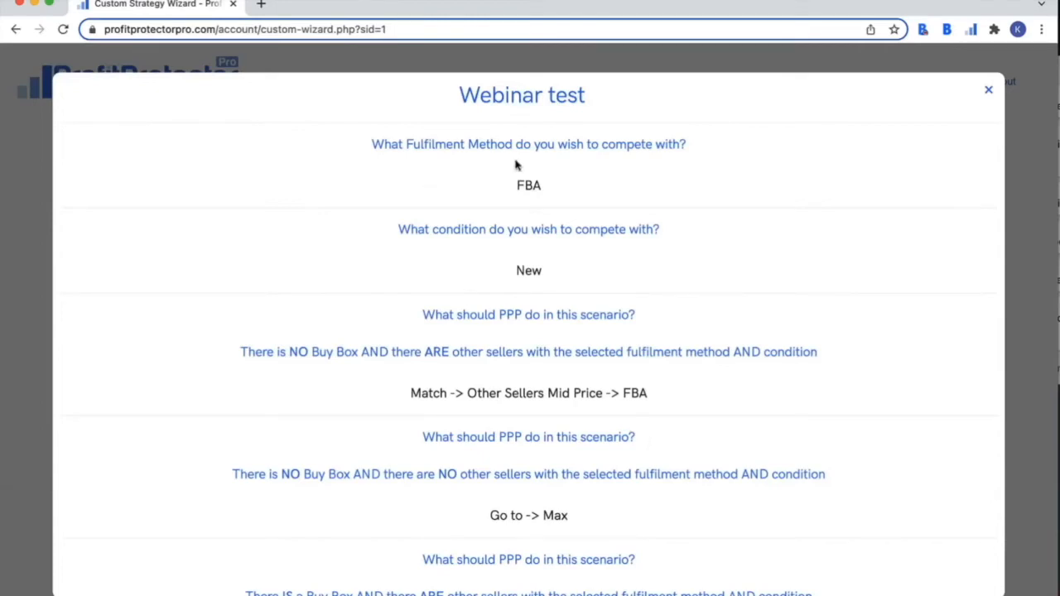
pyautogui.scroll(-1, 542, 422)
pyautogui.scroll(-3, 540, 420)
pyautogui.scroll(-8, 547, 404)
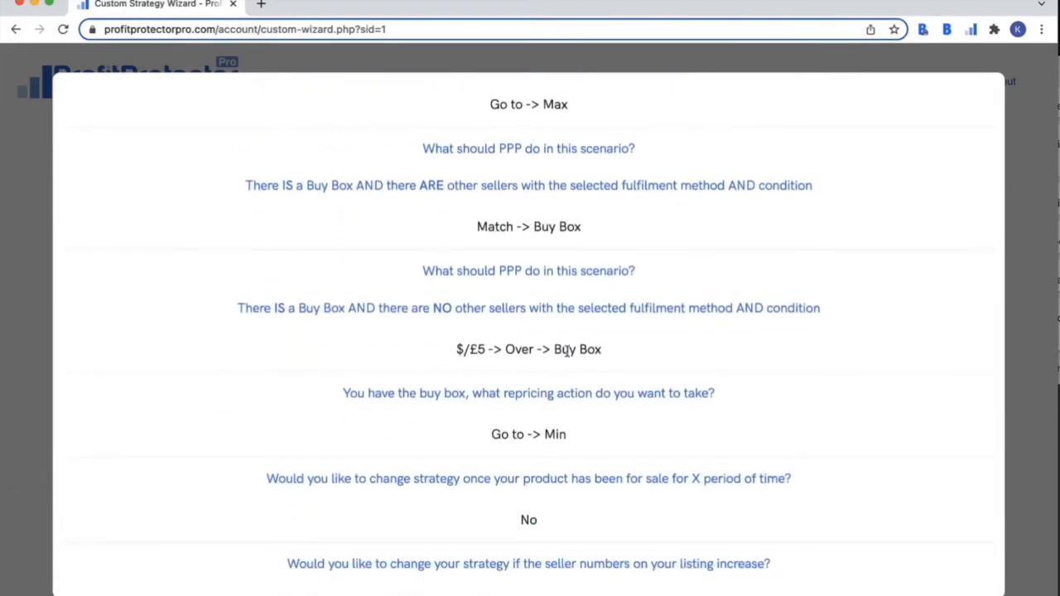
pyautogui.scroll(-5, 566, 351)
pyautogui.scroll(15, 566, 351)
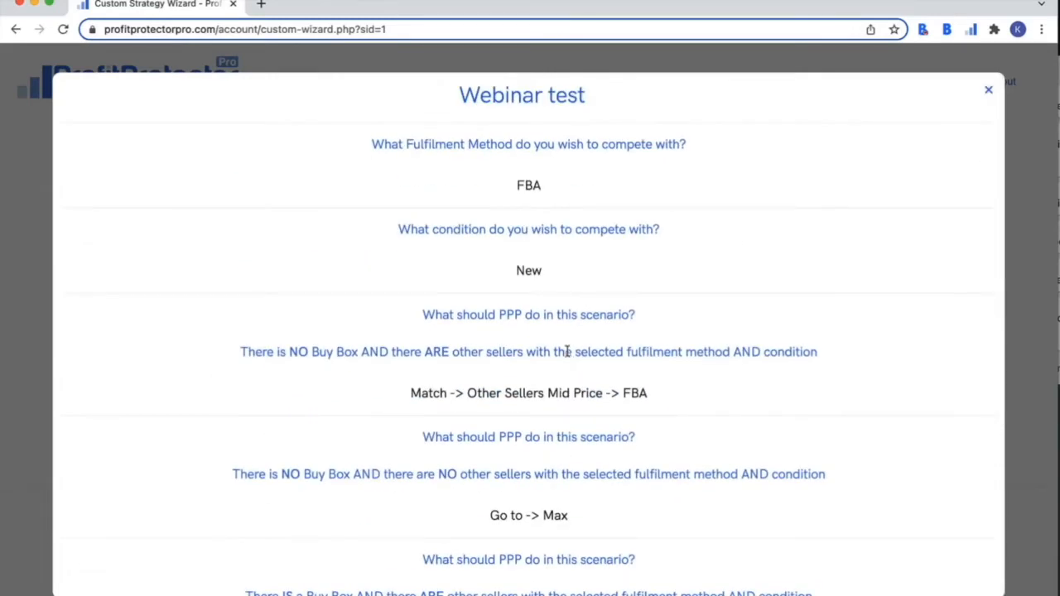
pyautogui.scroll(-8, 553, 356)
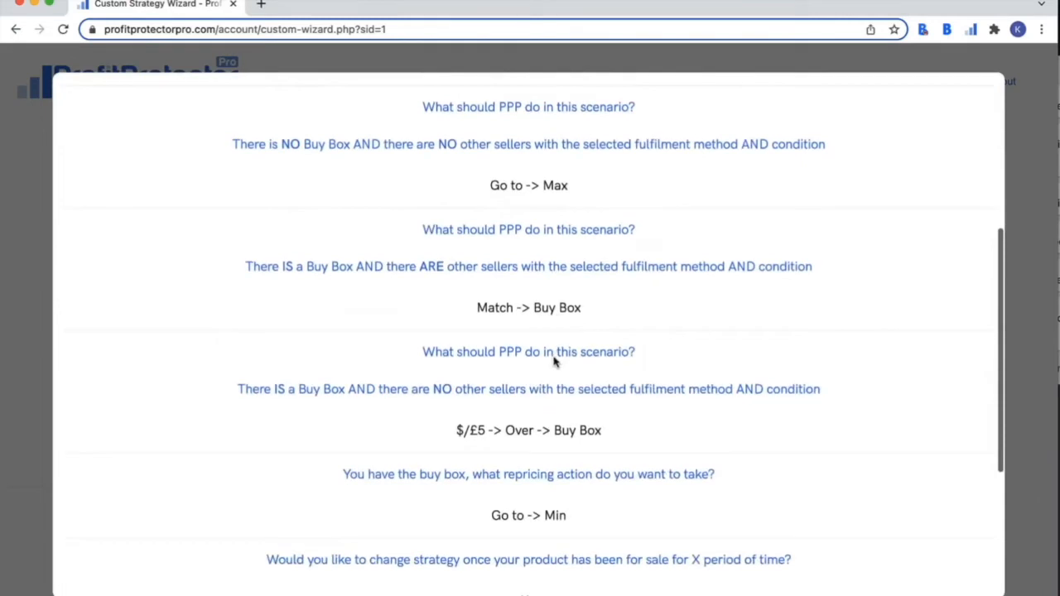
pyautogui.scroll(-4, 555, 362)
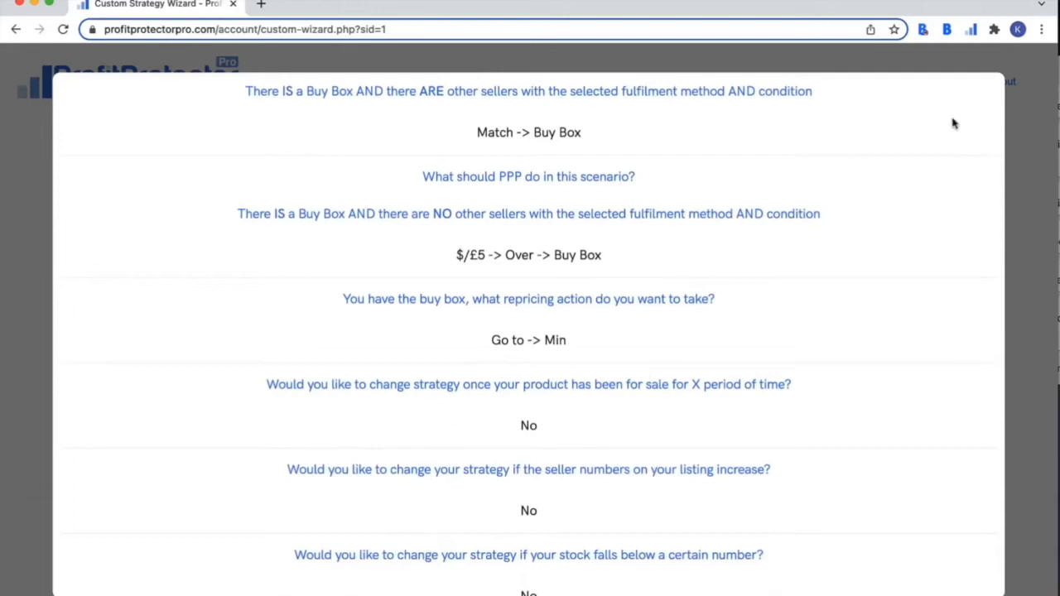
pyautogui.scroll(10, 912, 141)
pyautogui.click(989, 94)
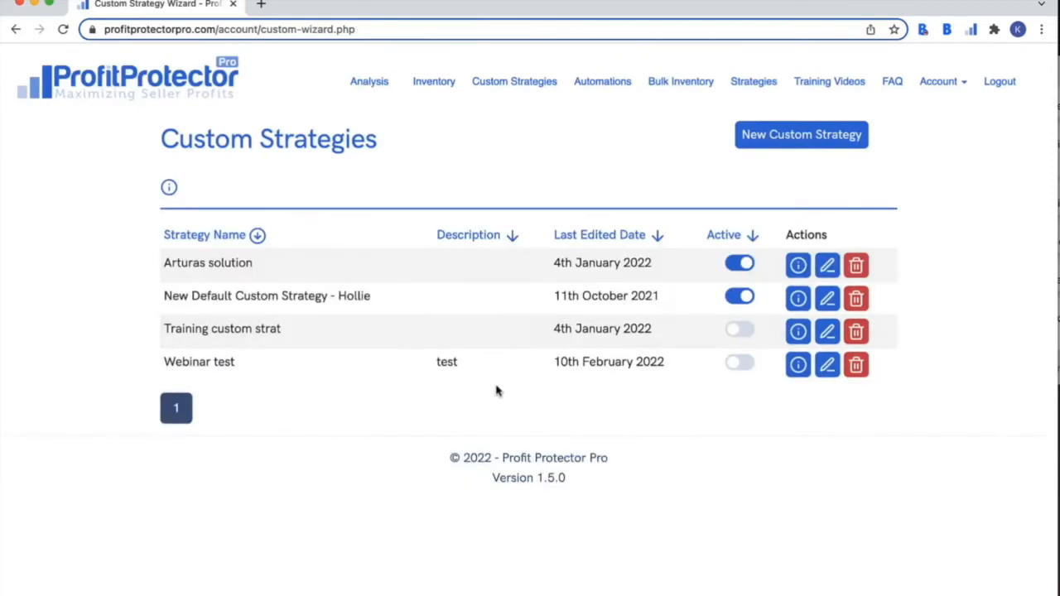
pyautogui.click(739, 365)
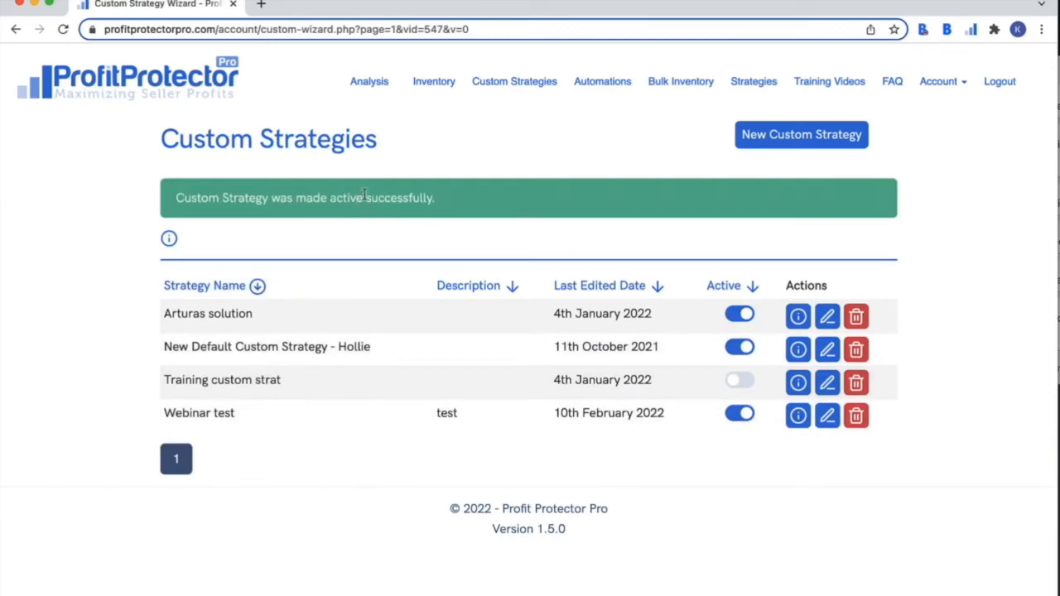
pyautogui.click(427, 86)
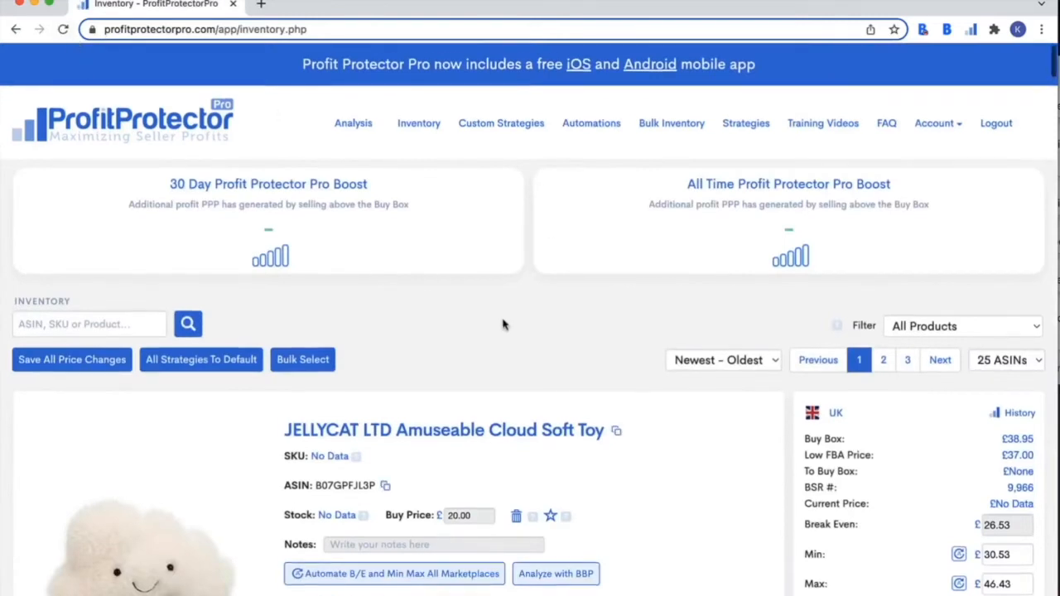
# - Check the cloud toy's strategy dropdown, leave it on Default, and return to Custom Strategies
pyautogui.scroll(-3, 502, 324)
pyautogui.scroll(-5, 502, 324)
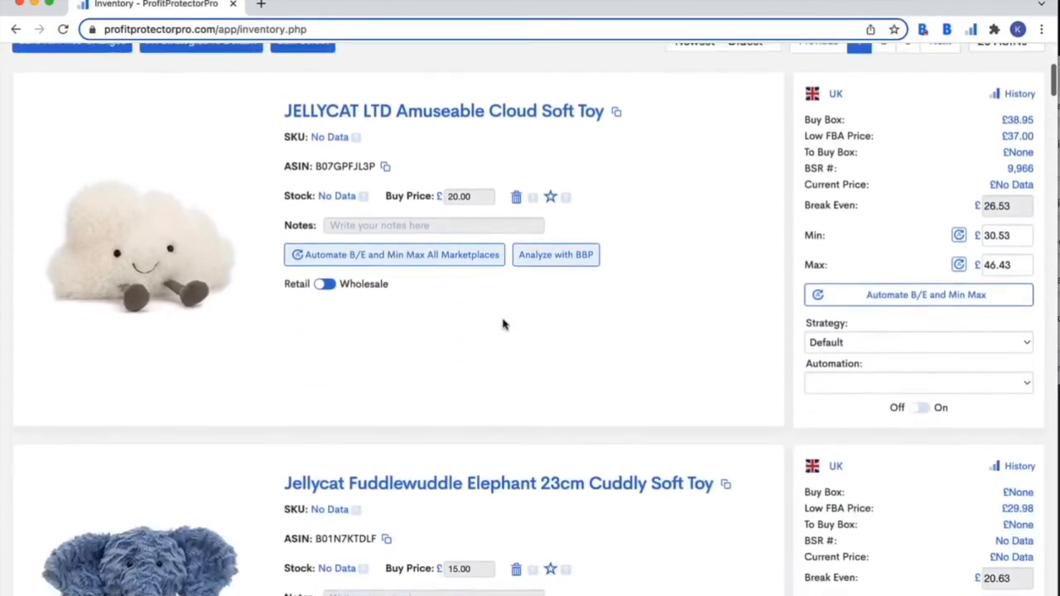
pyautogui.click(839, 343)
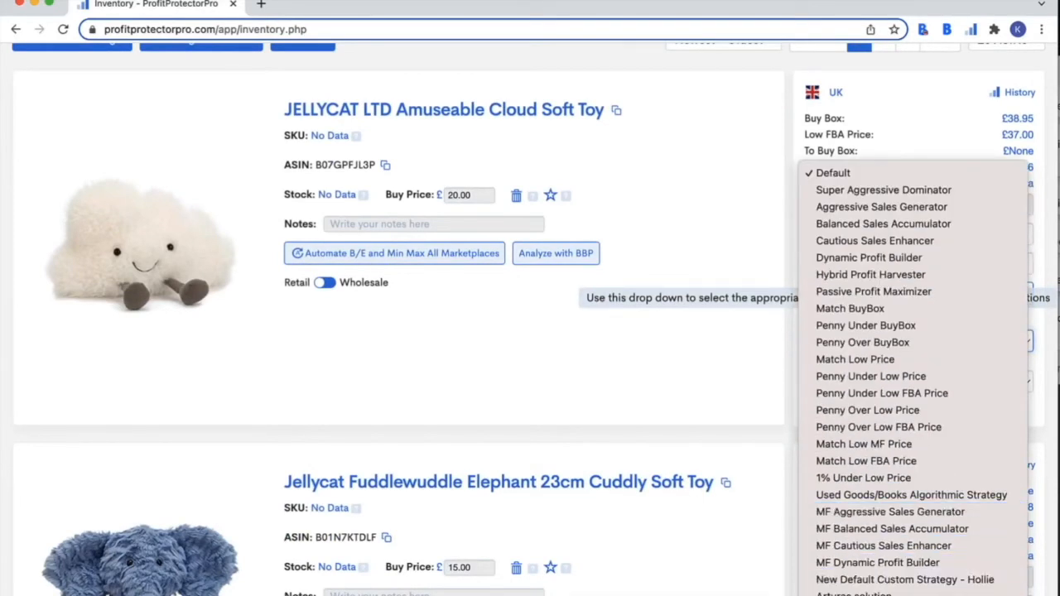
pyautogui.click(688, 464)
pyautogui.scroll(2, 687, 462)
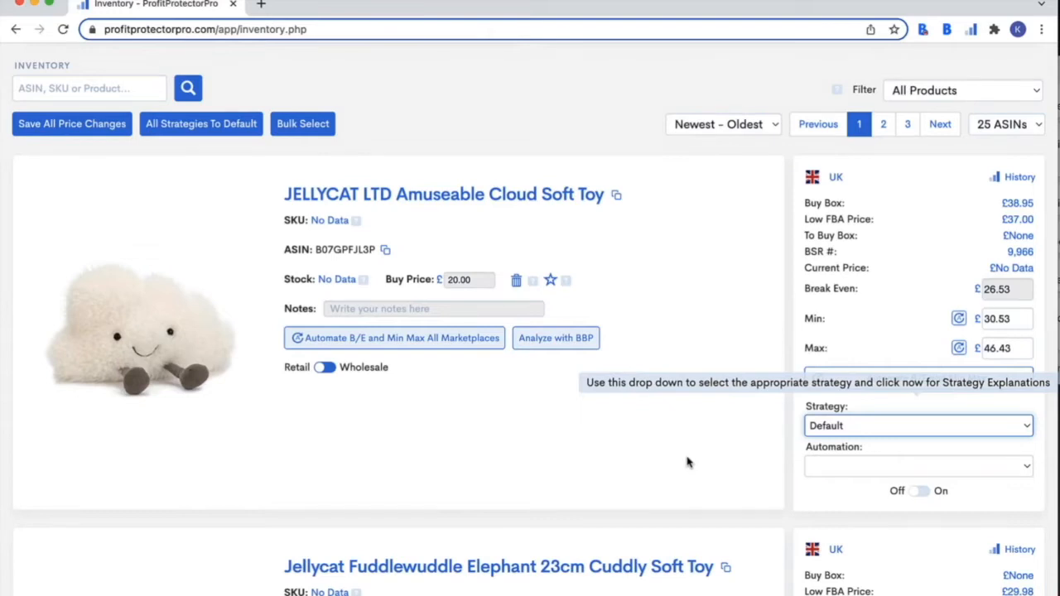
pyautogui.scroll(5, 687, 462)
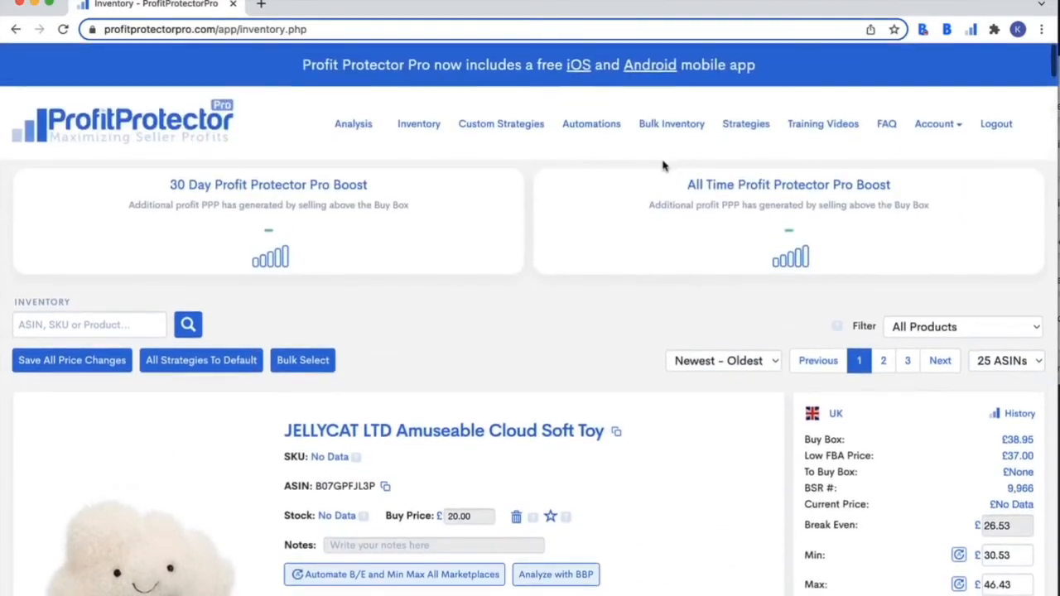
pyautogui.click(501, 131)
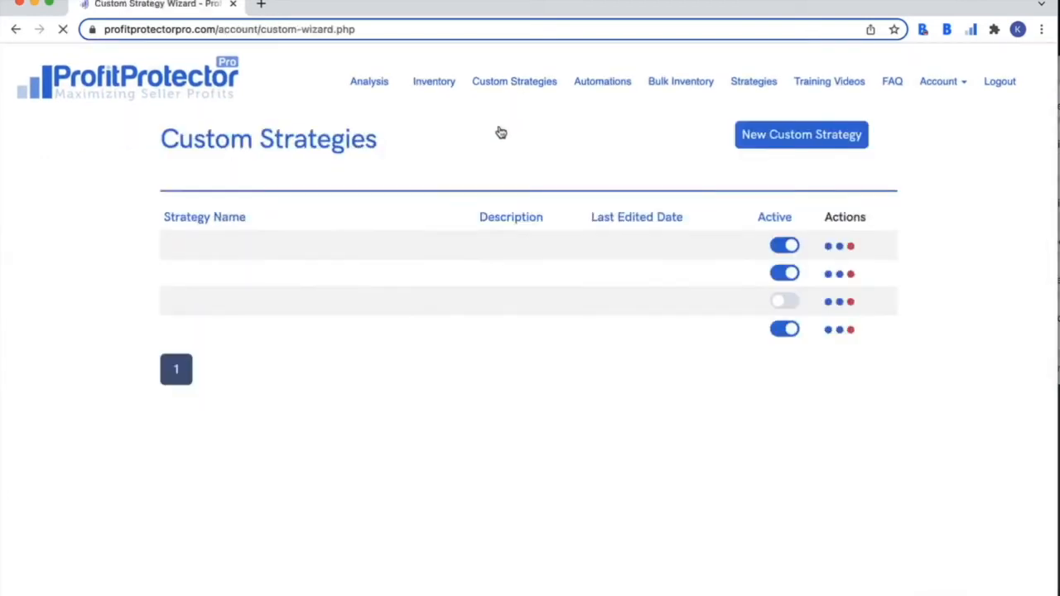
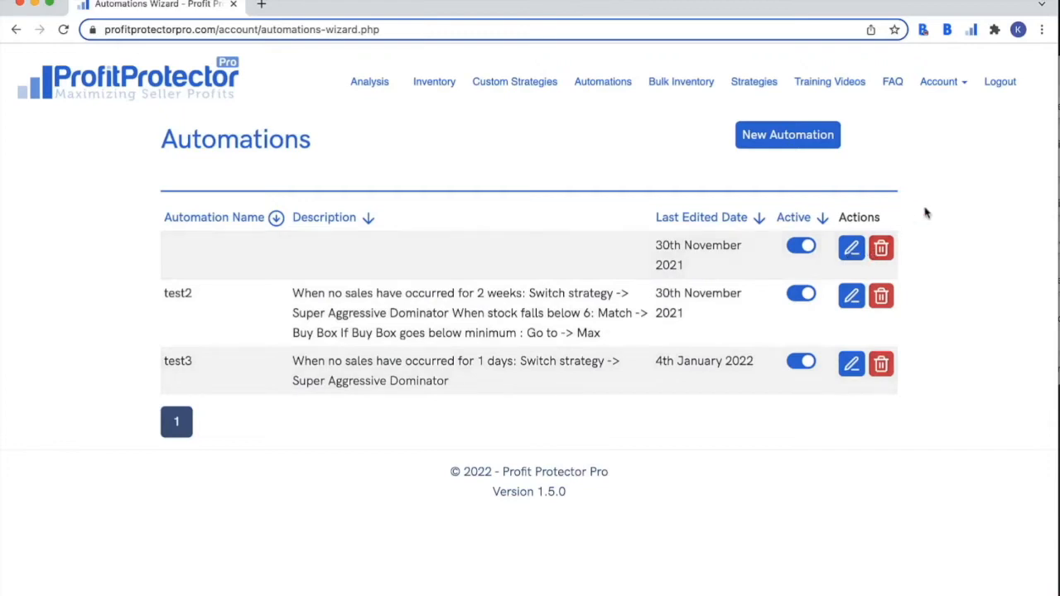
# - Begin a new automation and review the Wizard and Flow setup options
pyautogui.click(800, 137)
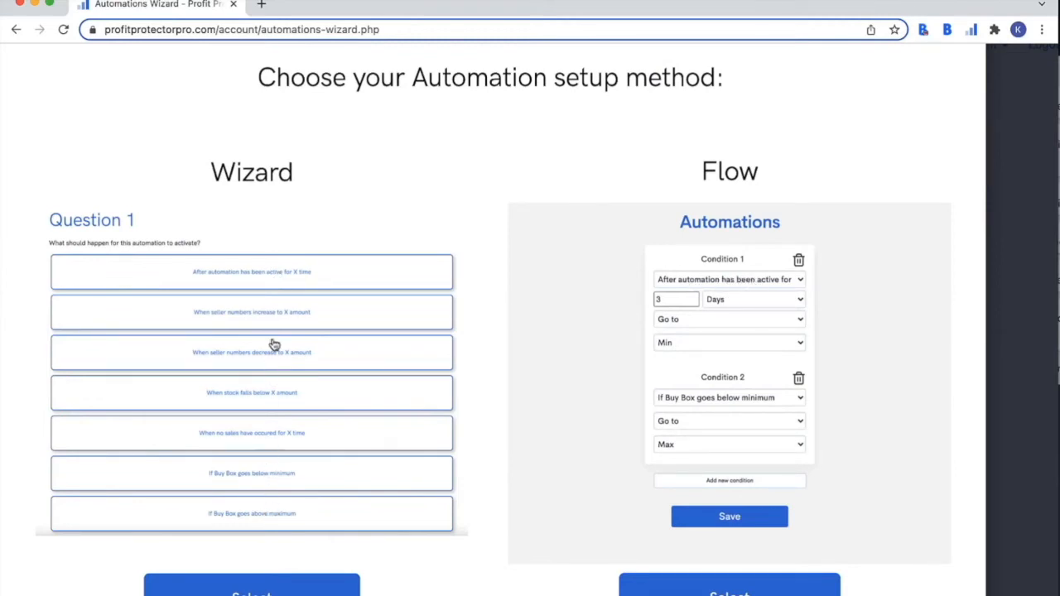
pyautogui.scroll(-3, 408, 328)
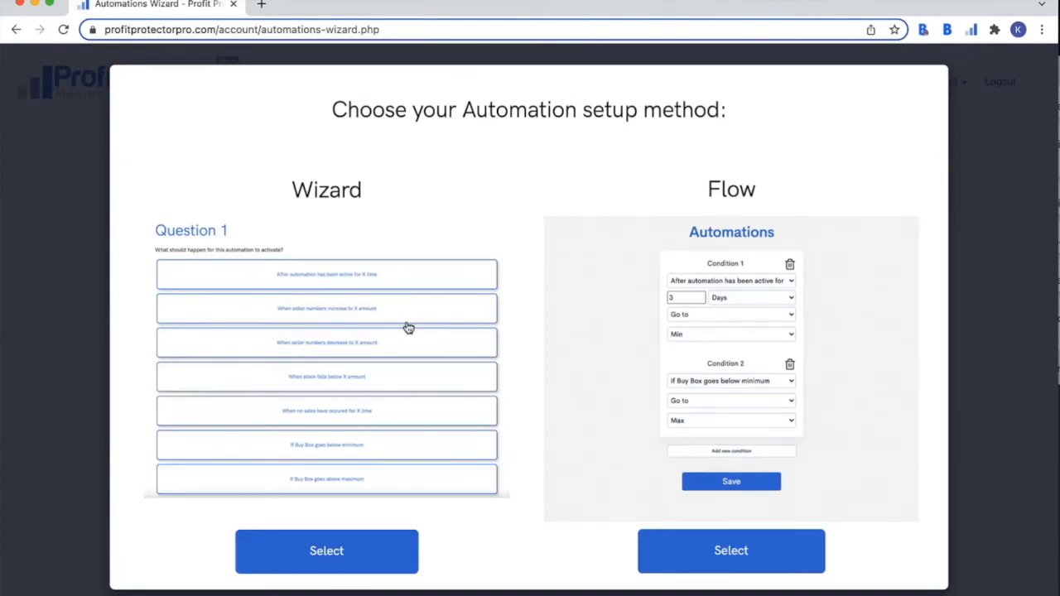
# - Use the Wizard and trigger the first condition after 3 months of the automation being active
pyautogui.click(365, 554)
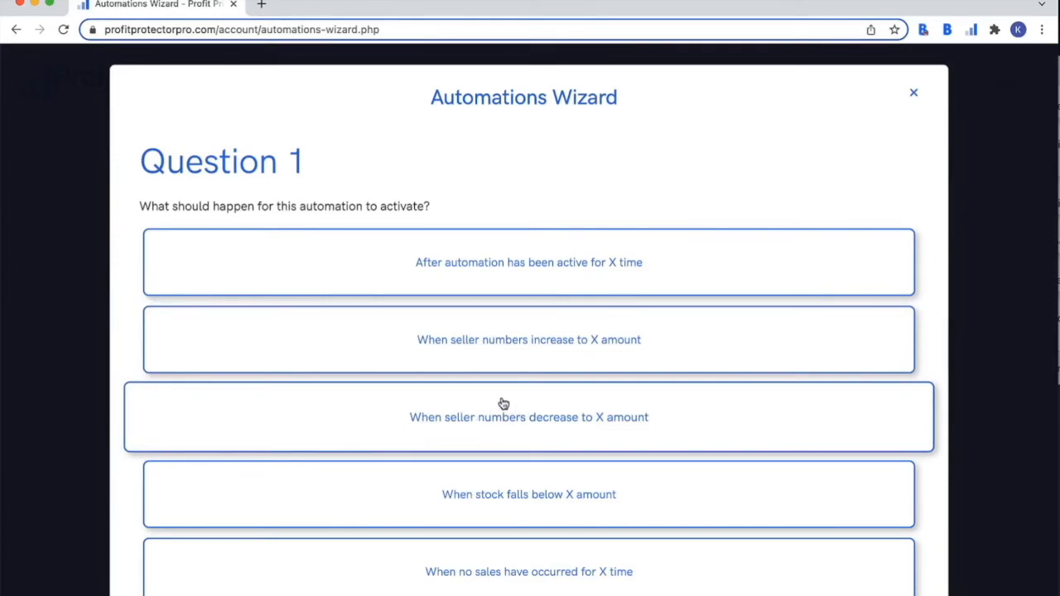
pyautogui.scroll(-3, 503, 404)
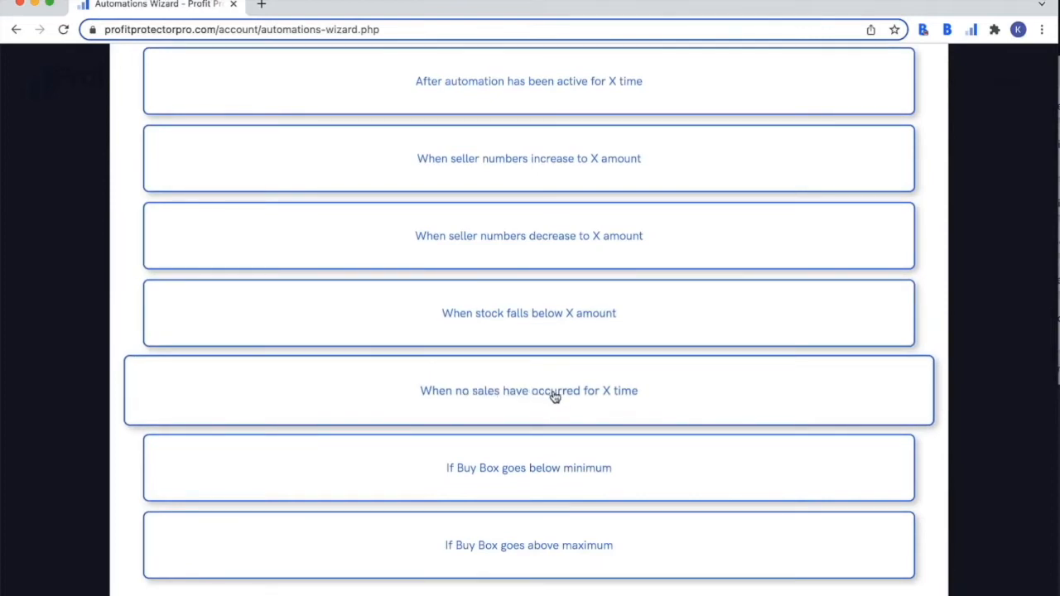
pyautogui.scroll(-1, 535, 398)
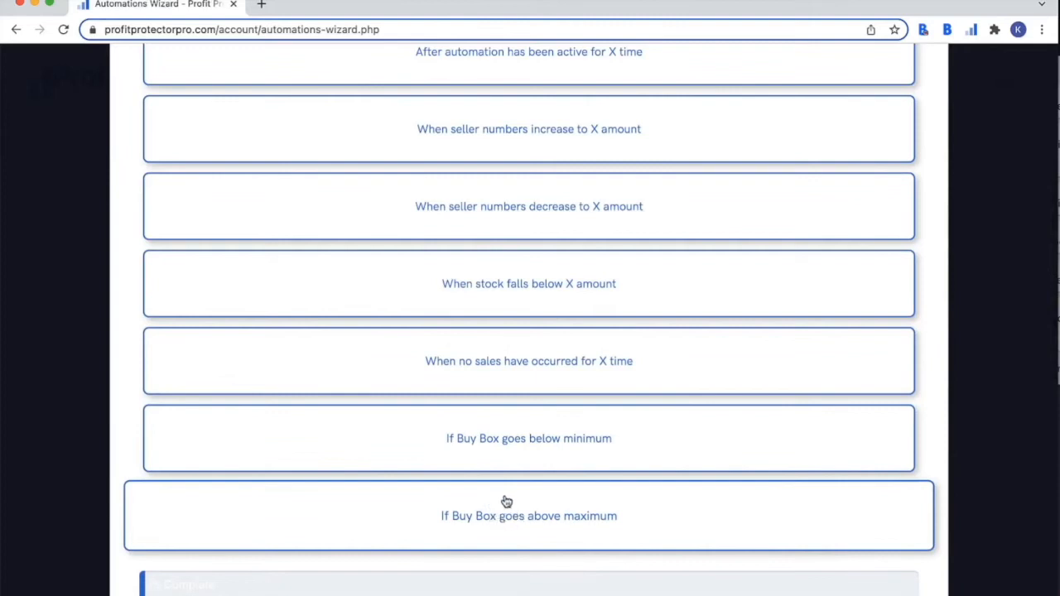
pyautogui.scroll(3, 505, 502)
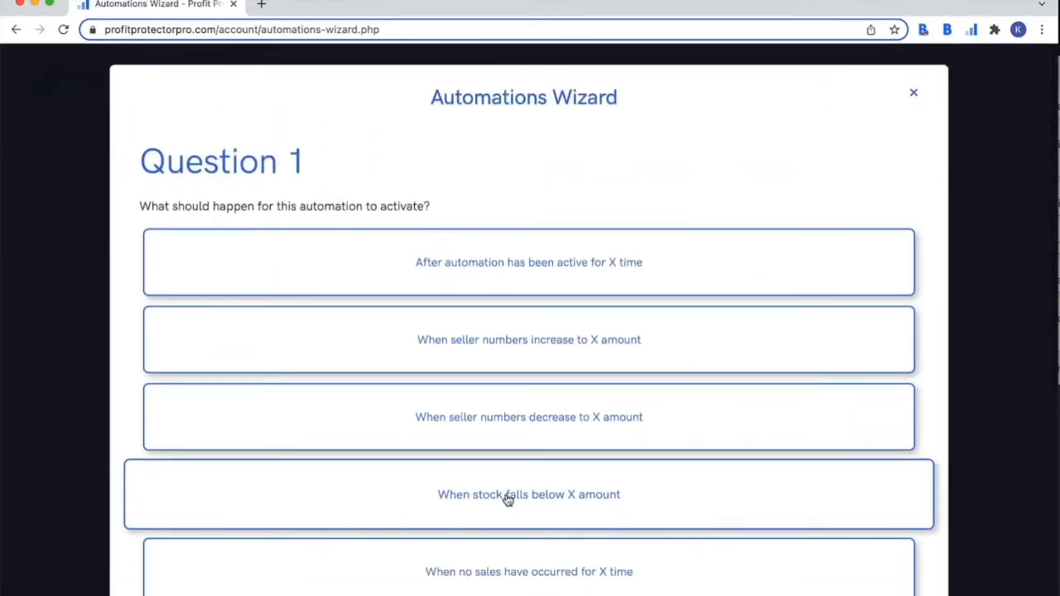
pyautogui.click(548, 277)
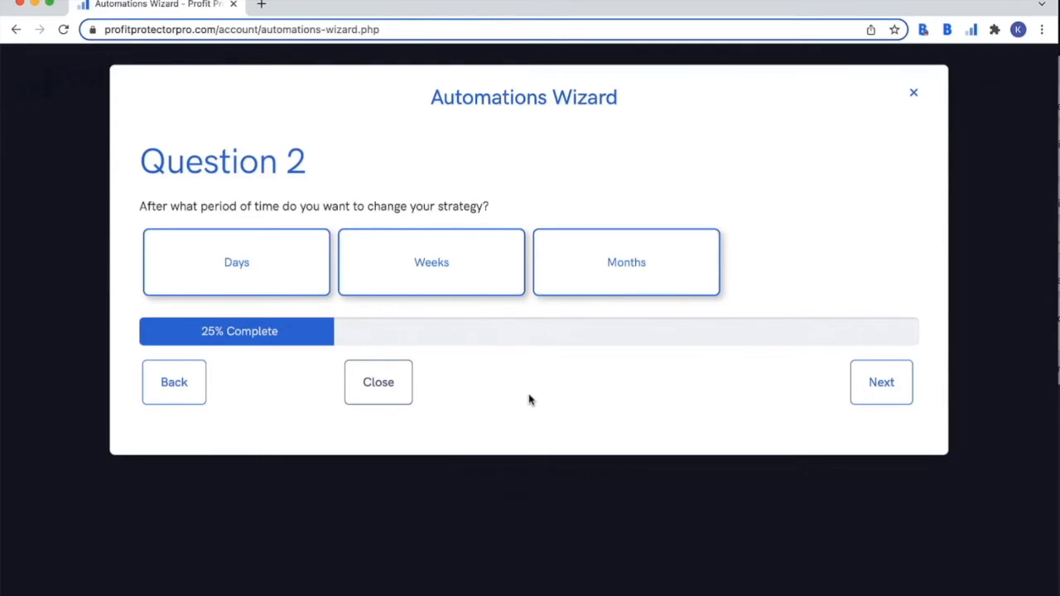
pyautogui.click(580, 288)
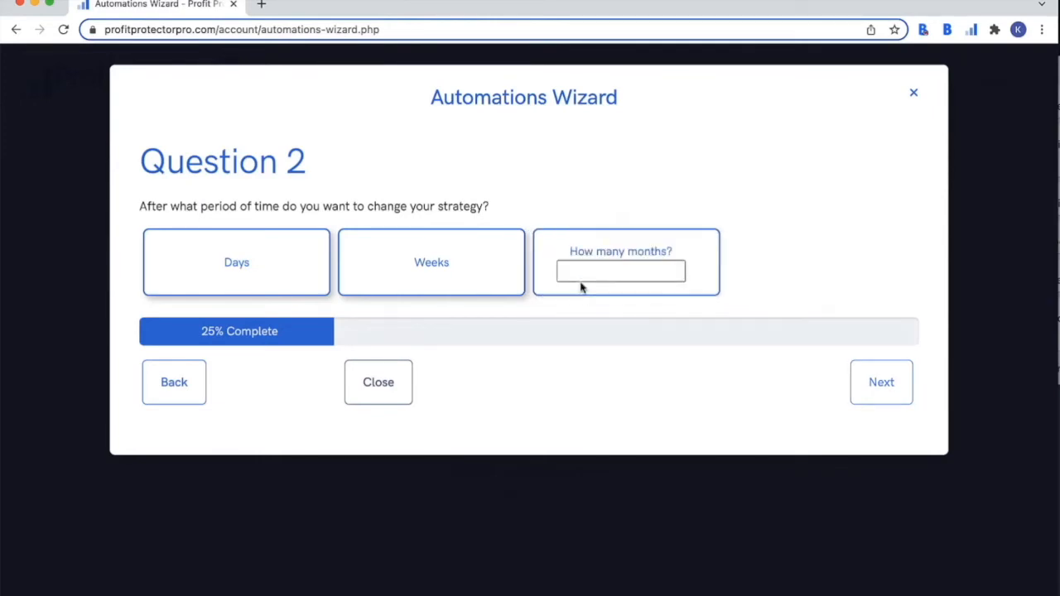
pyautogui.click(580, 275)
pyautogui.write('3')
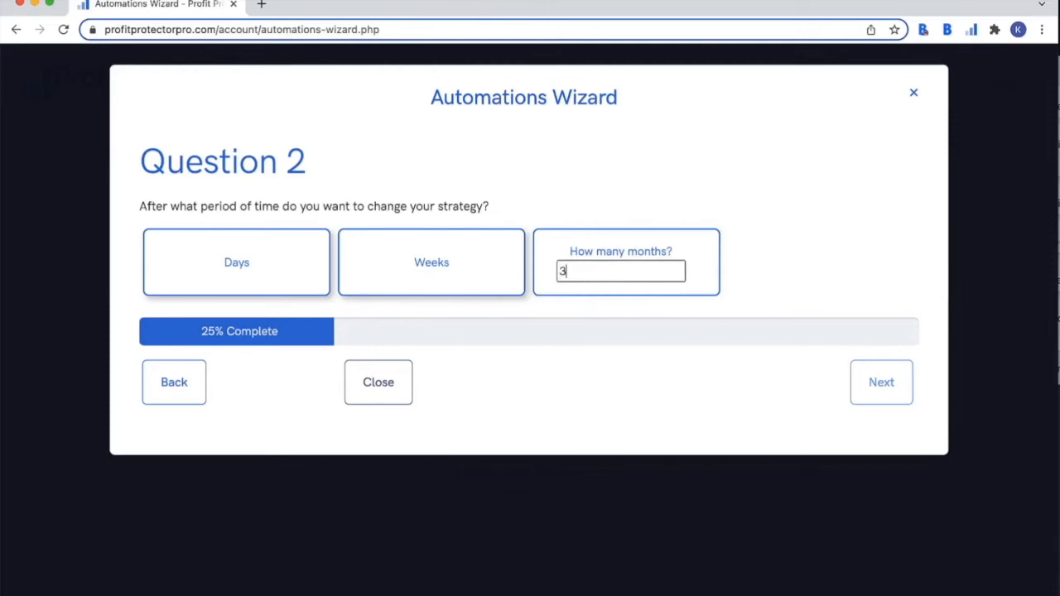
pyautogui.click(878, 382)
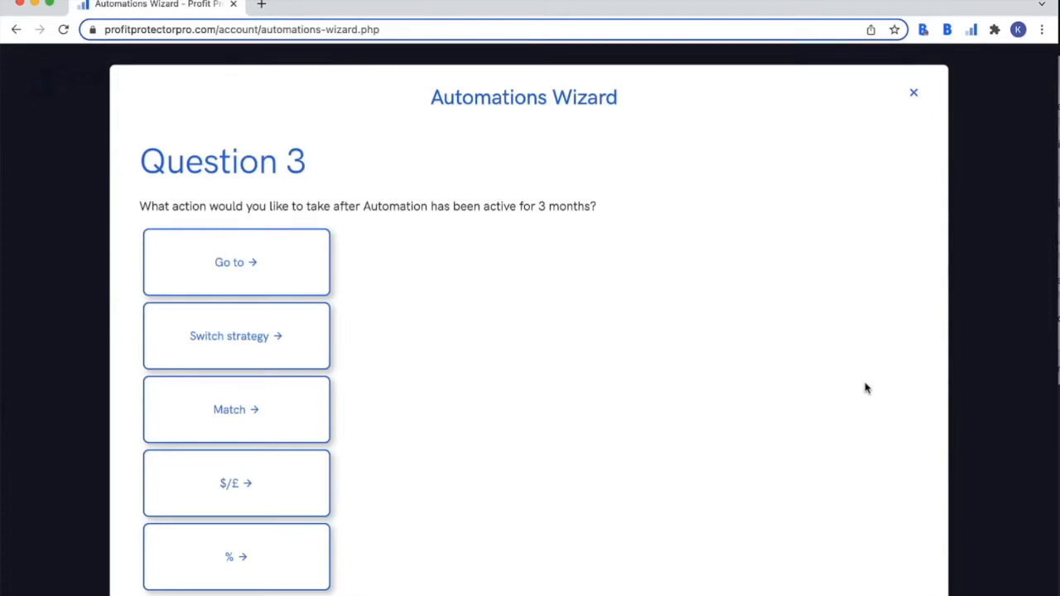
# - Set the 3-month condition's action to switch to FBA Algorithmic Strategy's Cautious Sales Enhancer
pyautogui.click(282, 257)
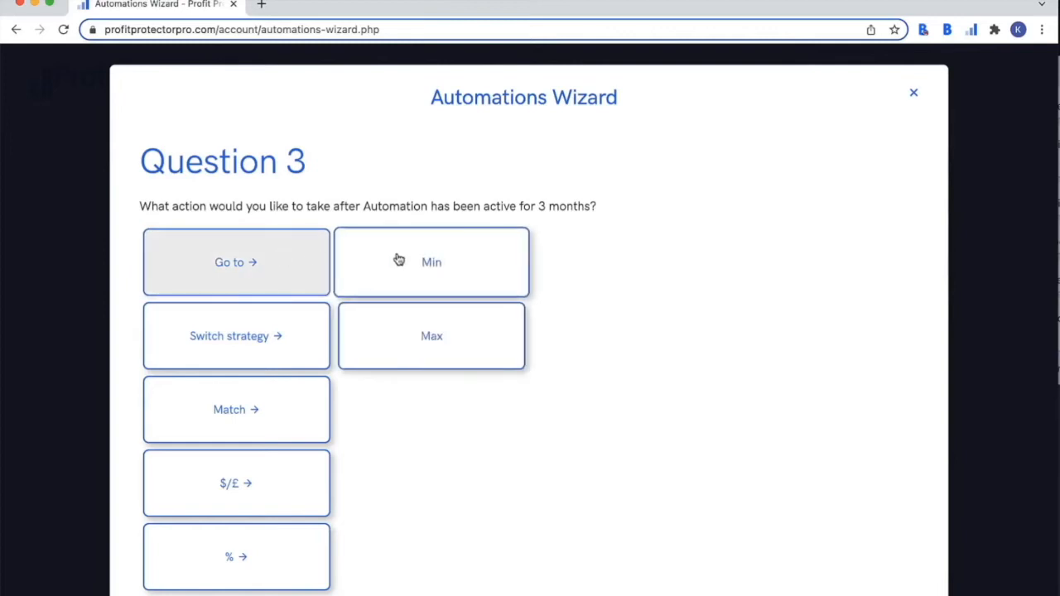
pyautogui.click(294, 343)
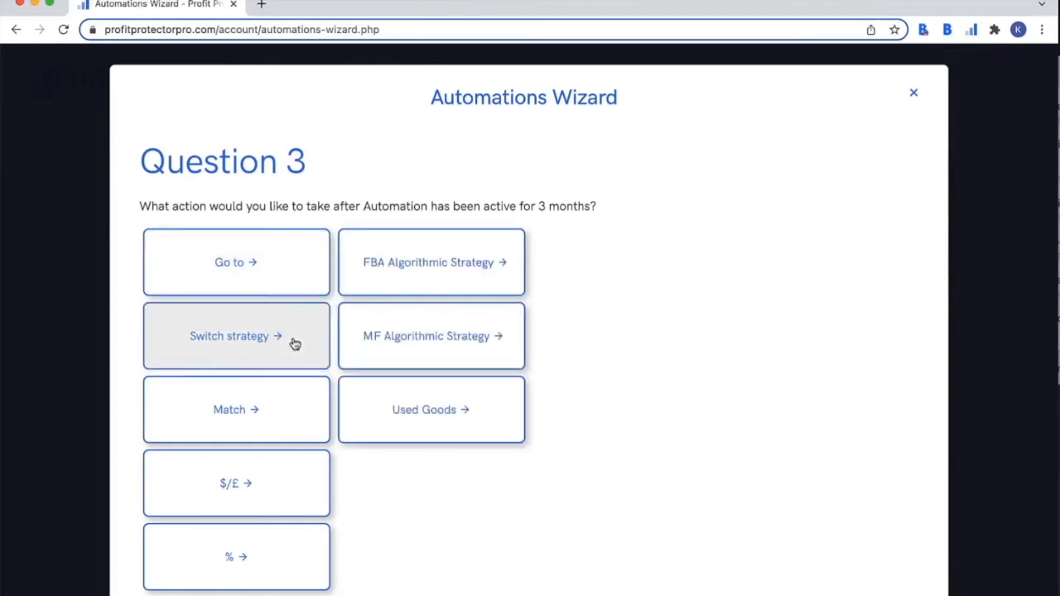
pyautogui.click(291, 404)
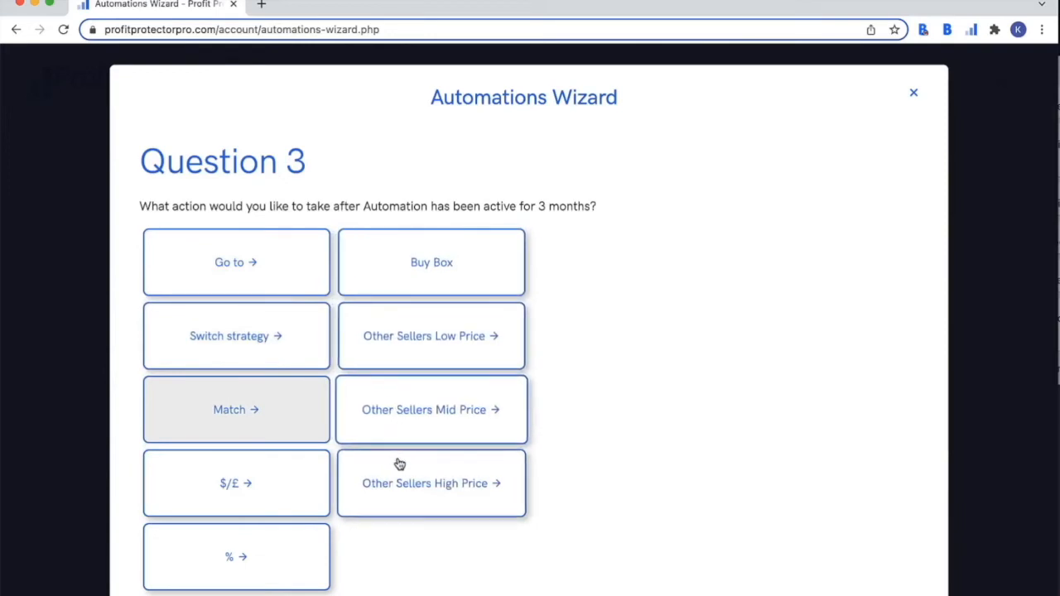
pyautogui.click(289, 487)
pyautogui.click(278, 563)
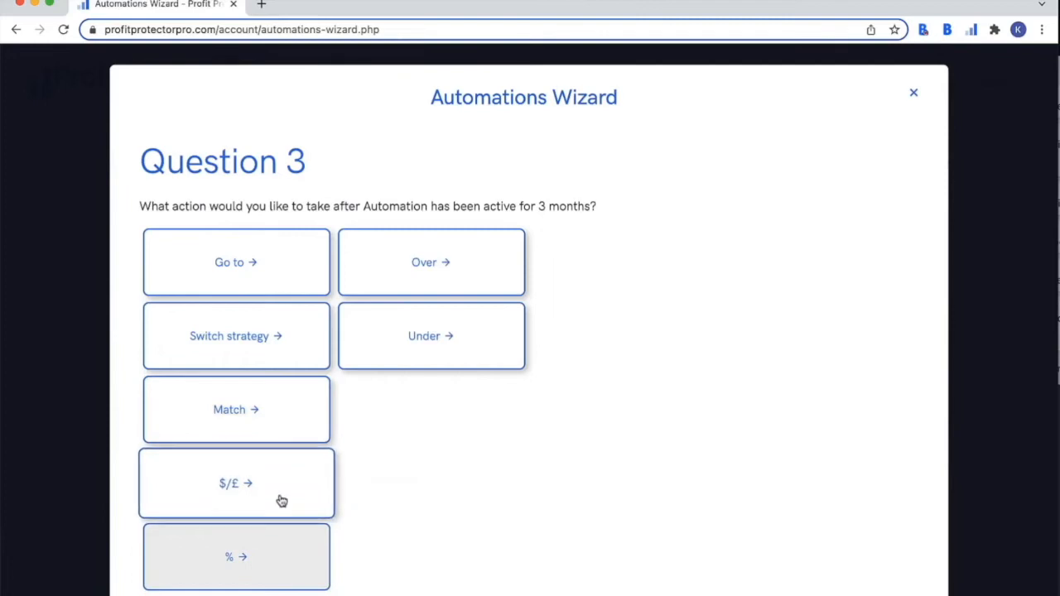
pyautogui.click(419, 294)
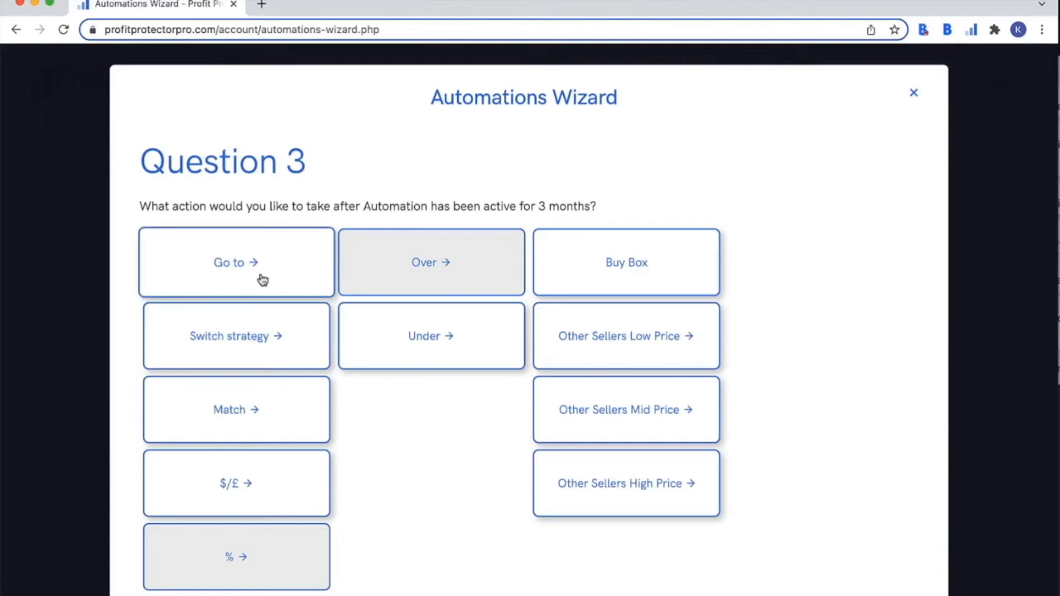
pyautogui.click(257, 340)
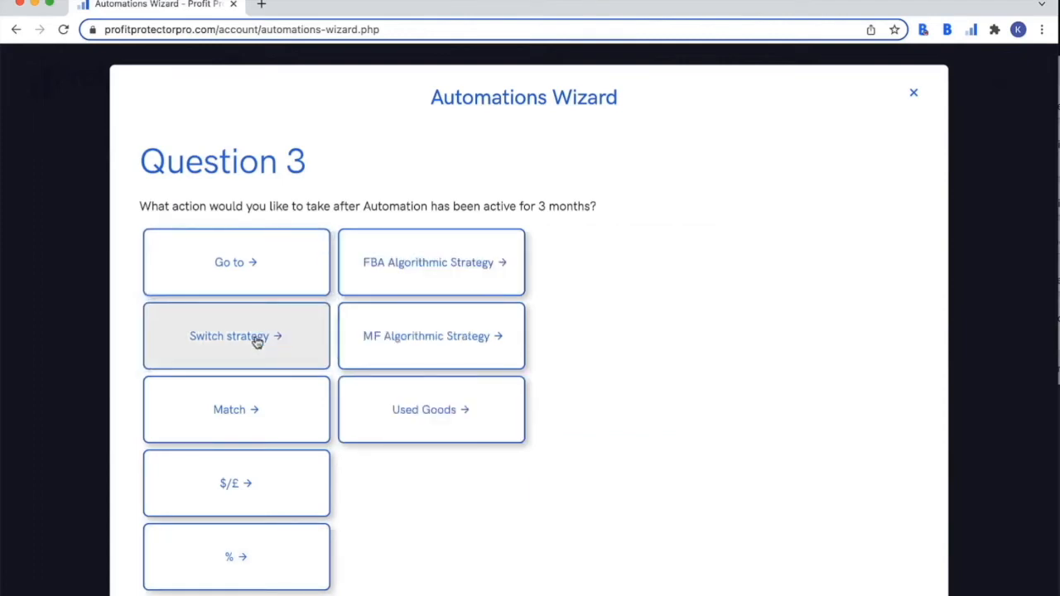
pyautogui.click(393, 280)
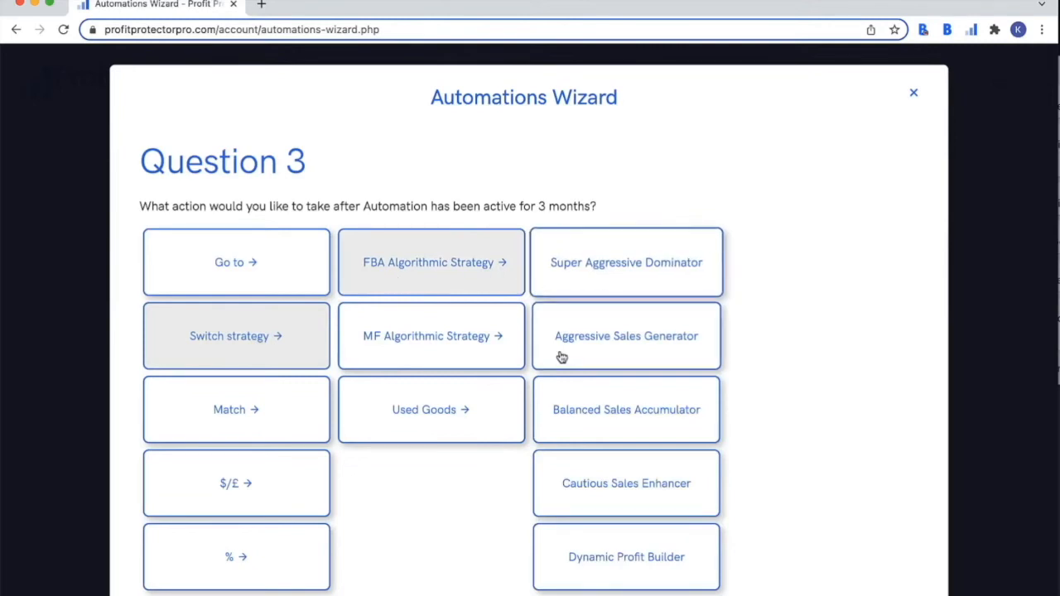
pyautogui.click(575, 502)
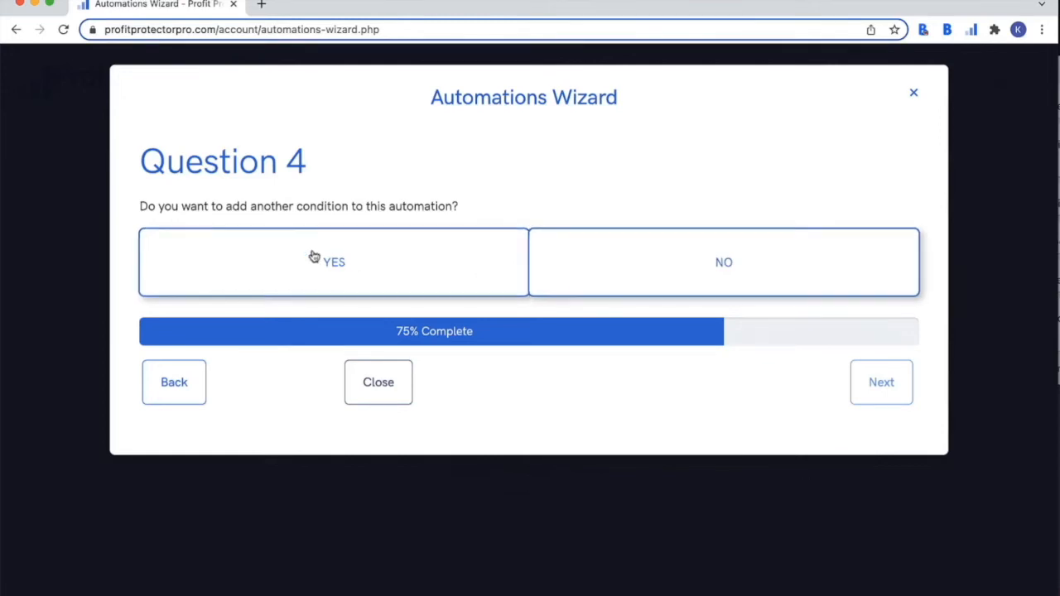
# - Add a second condition triggered when seller numbers increase to 7
pyautogui.click(358, 256)
pyautogui.scroll(-3, 359, 256)
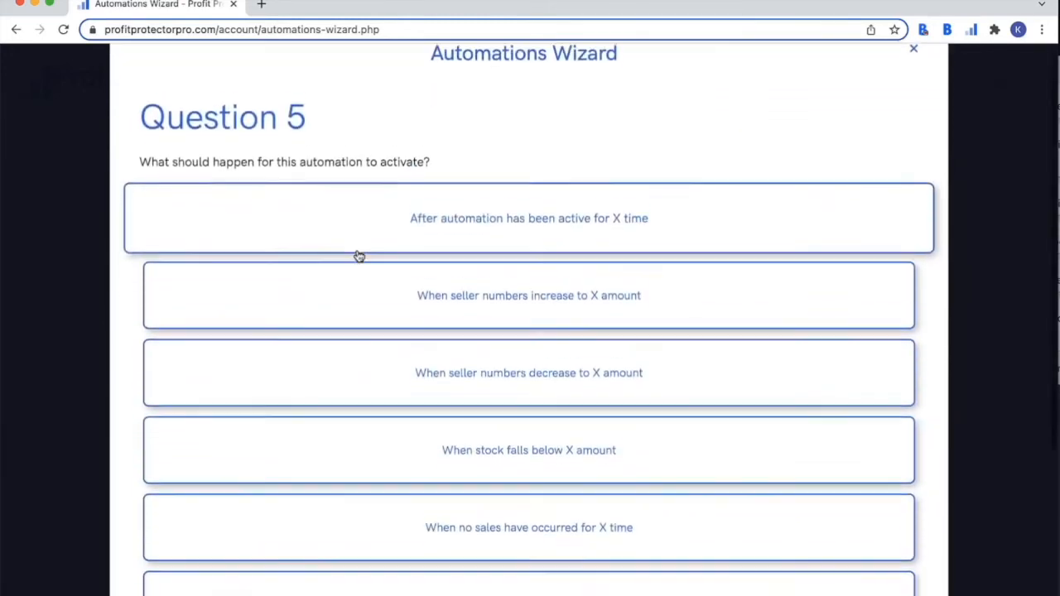
pyautogui.scroll(-2, 359, 256)
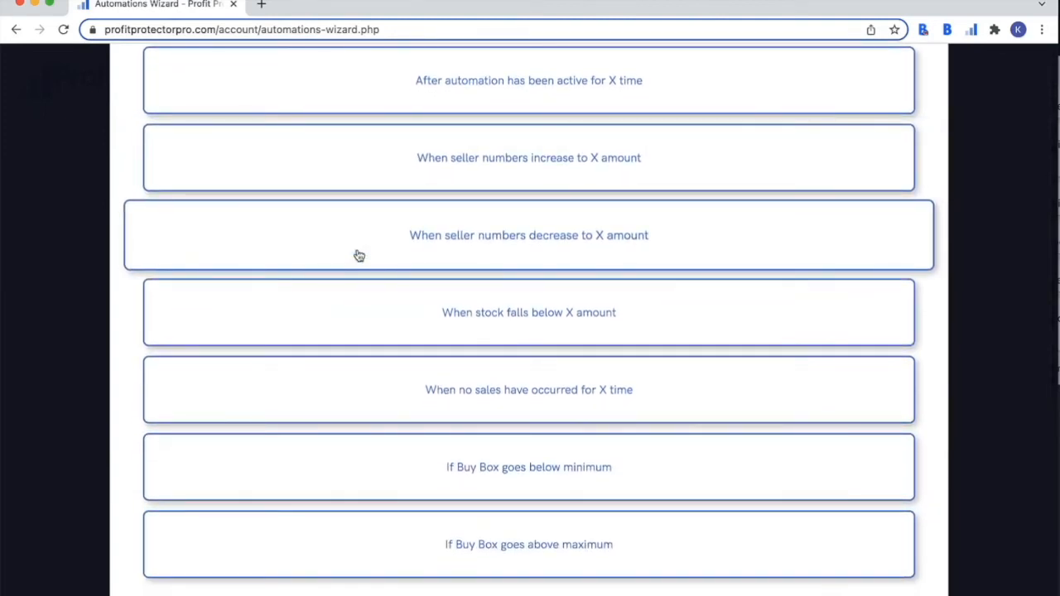
pyautogui.scroll(-1, 359, 256)
pyautogui.scroll(2, 359, 256)
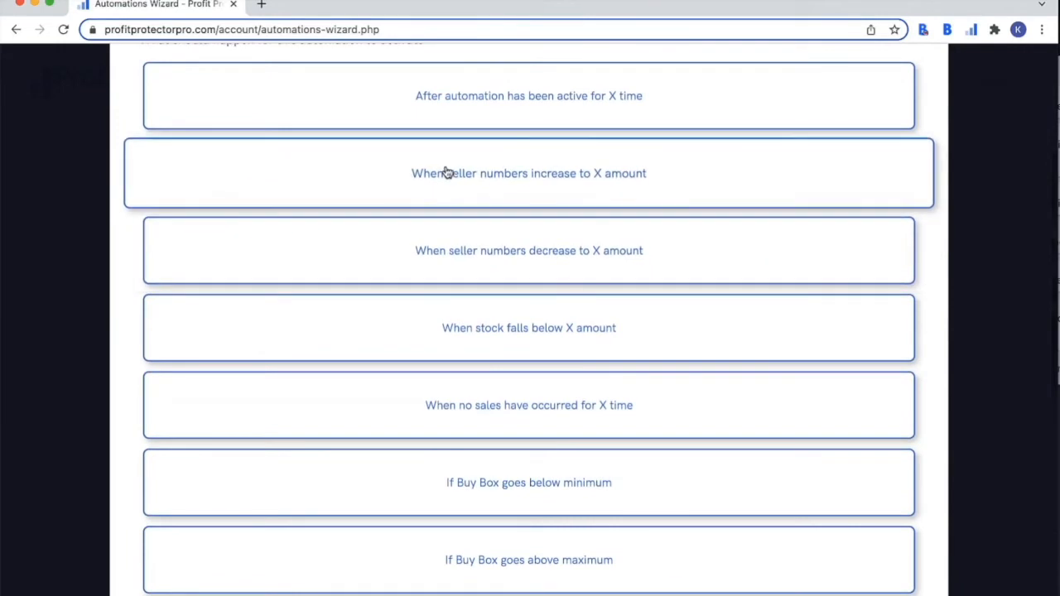
pyautogui.click(471, 179)
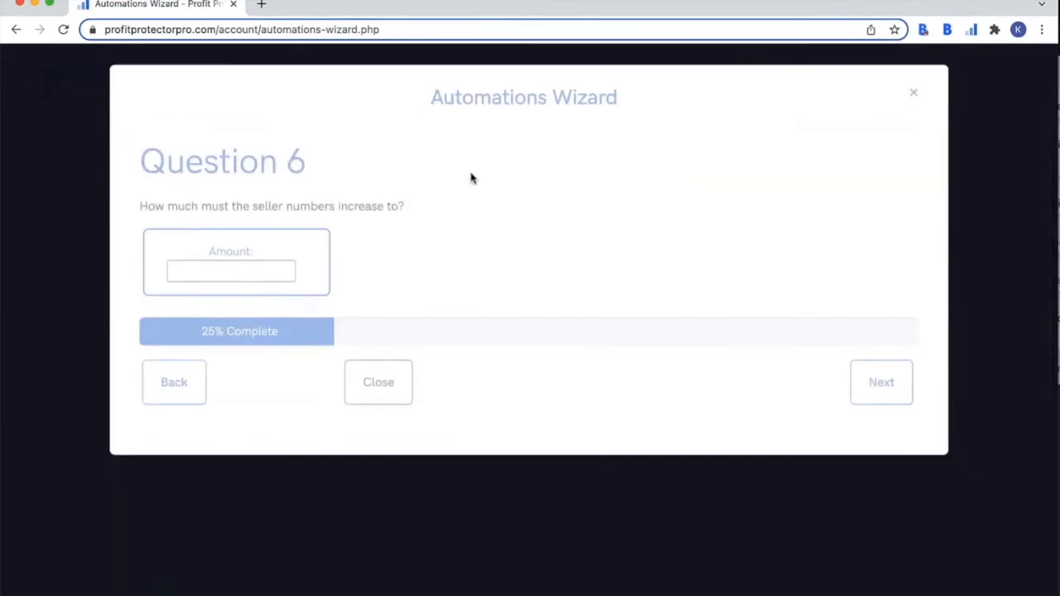
pyautogui.click(260, 275)
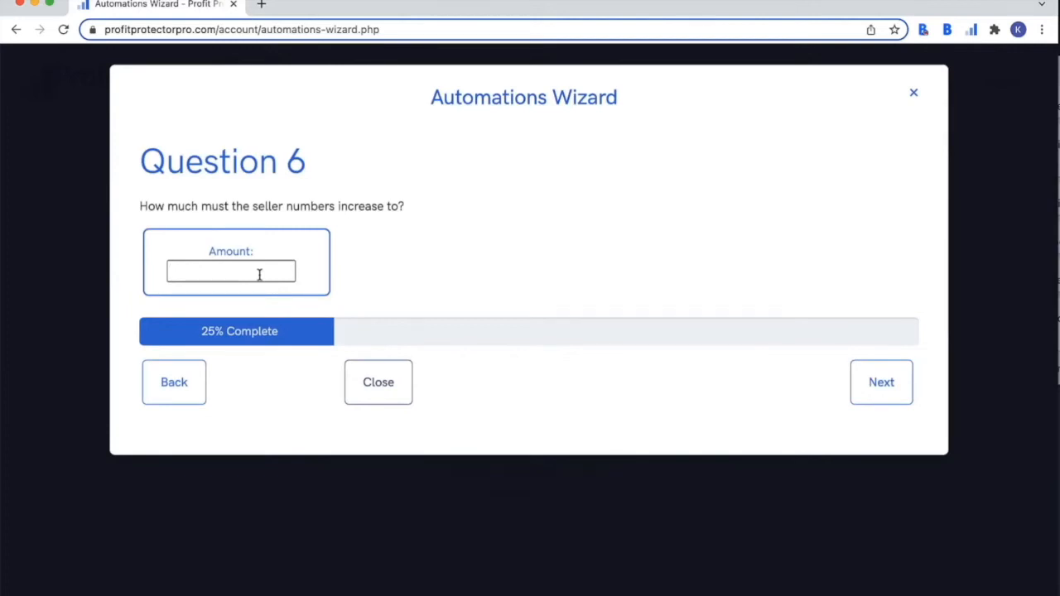
pyautogui.write('7')
pyautogui.click(871, 382)
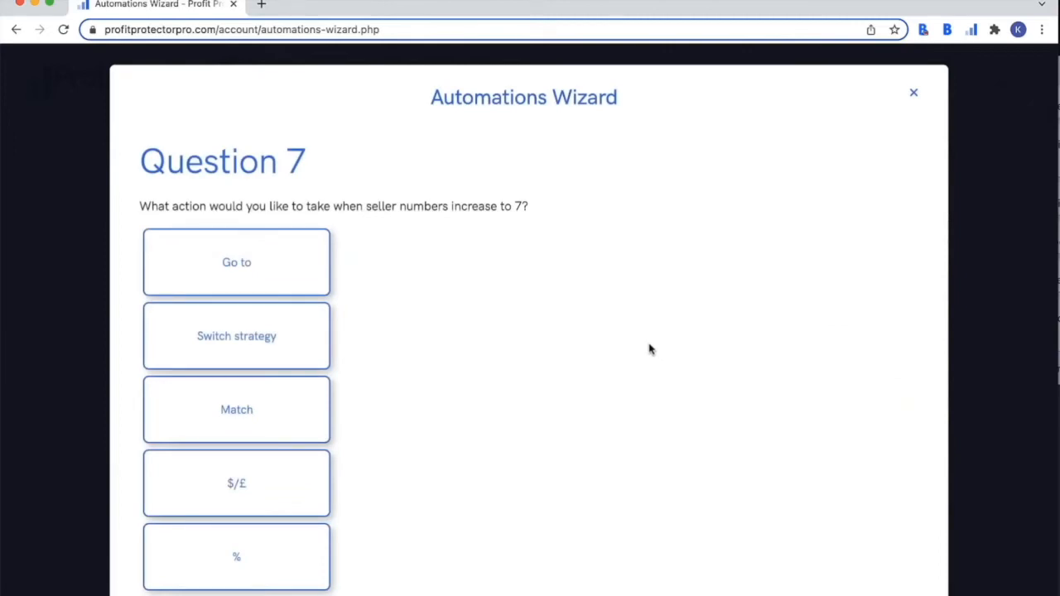
# - Make the second condition go to the Max price, and begin a third condition
pyautogui.click(275, 268)
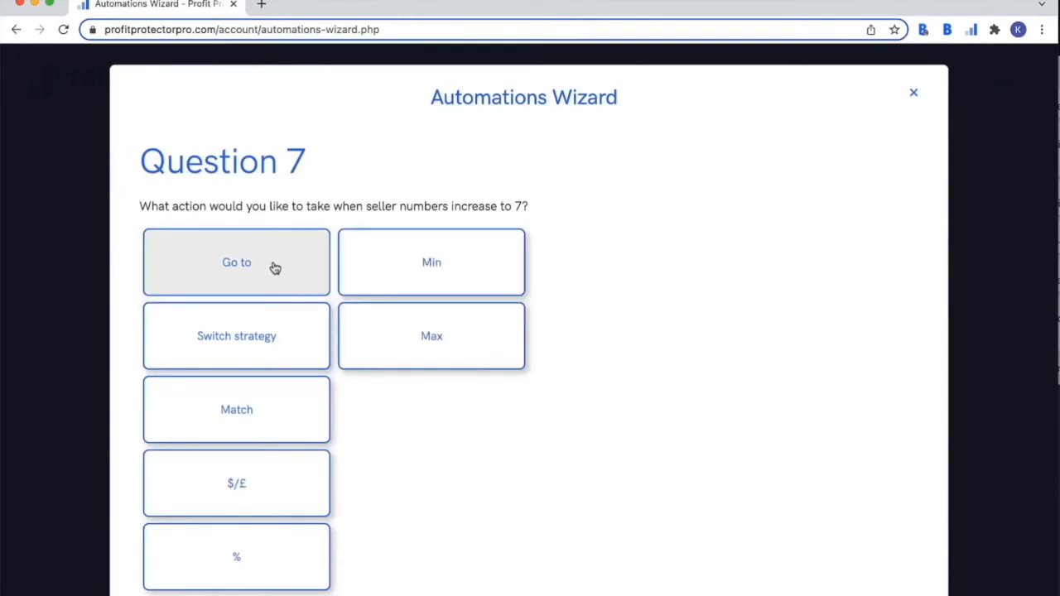
pyautogui.click(378, 333)
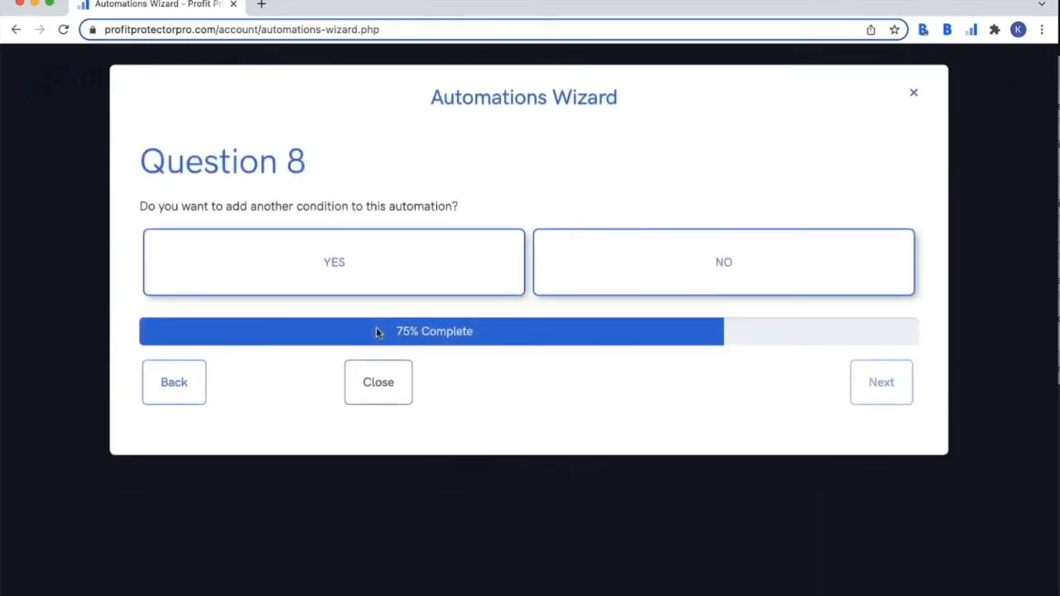
pyautogui.click(343, 262)
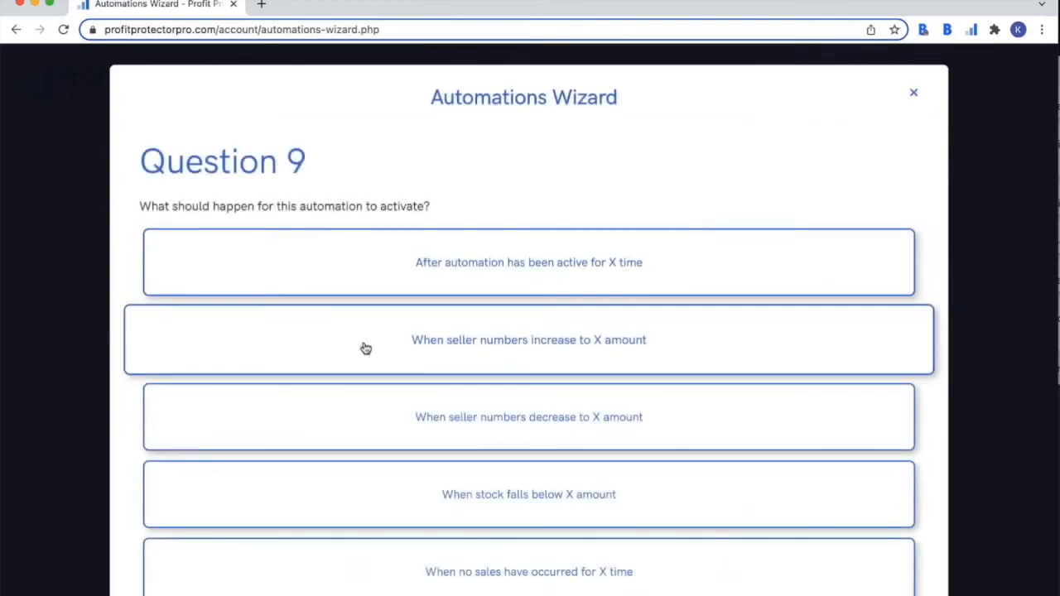
pyautogui.scroll(-2, 365, 348)
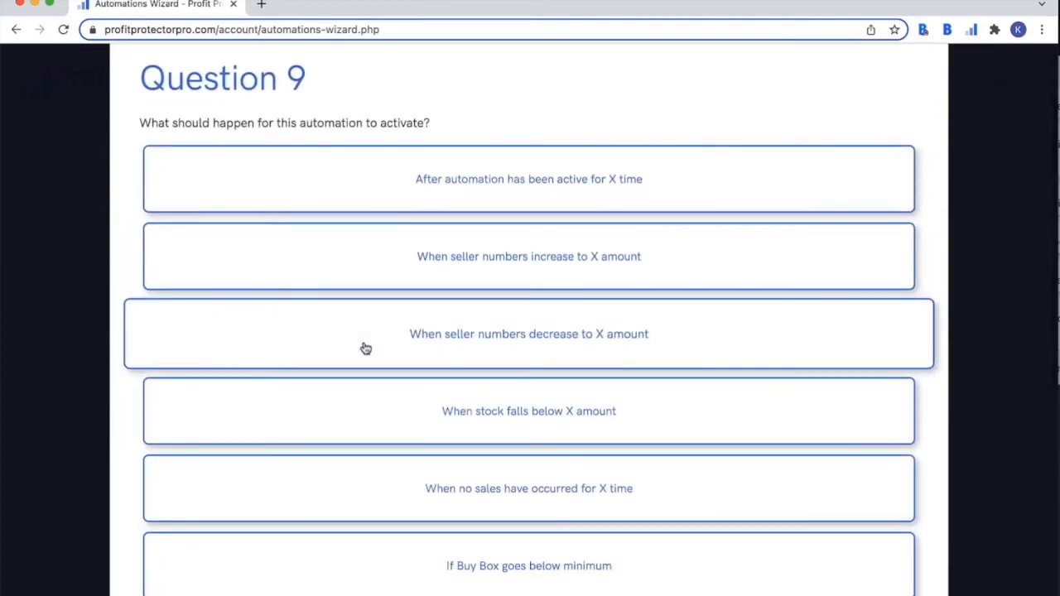
# - When stock falls below 3, switch to the FBA Super Aggressive Dominator strategy
pyautogui.scroll(-1, 366, 348)
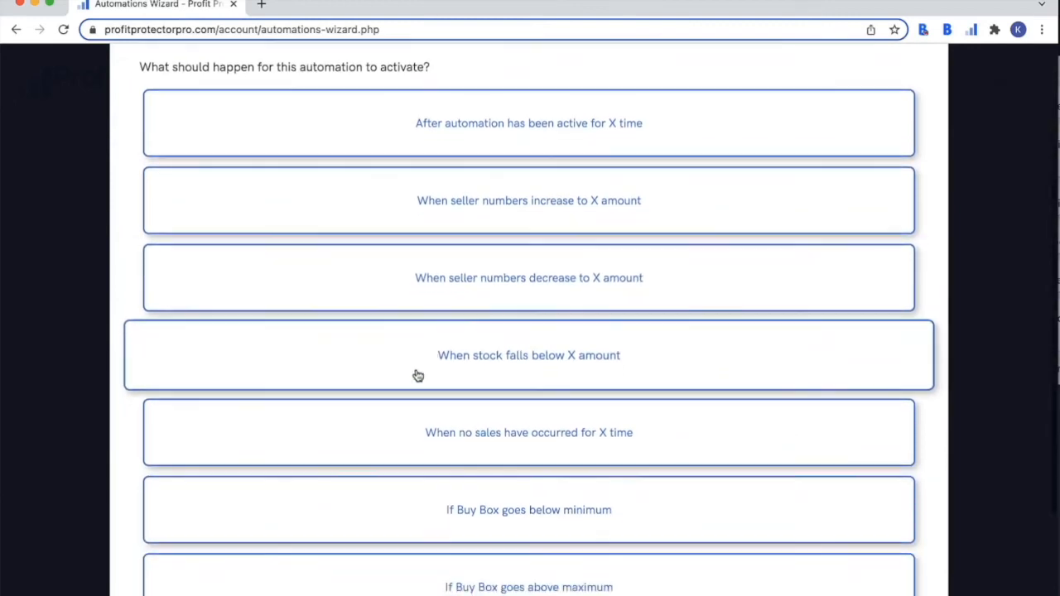
pyautogui.scroll(-1, 418, 376)
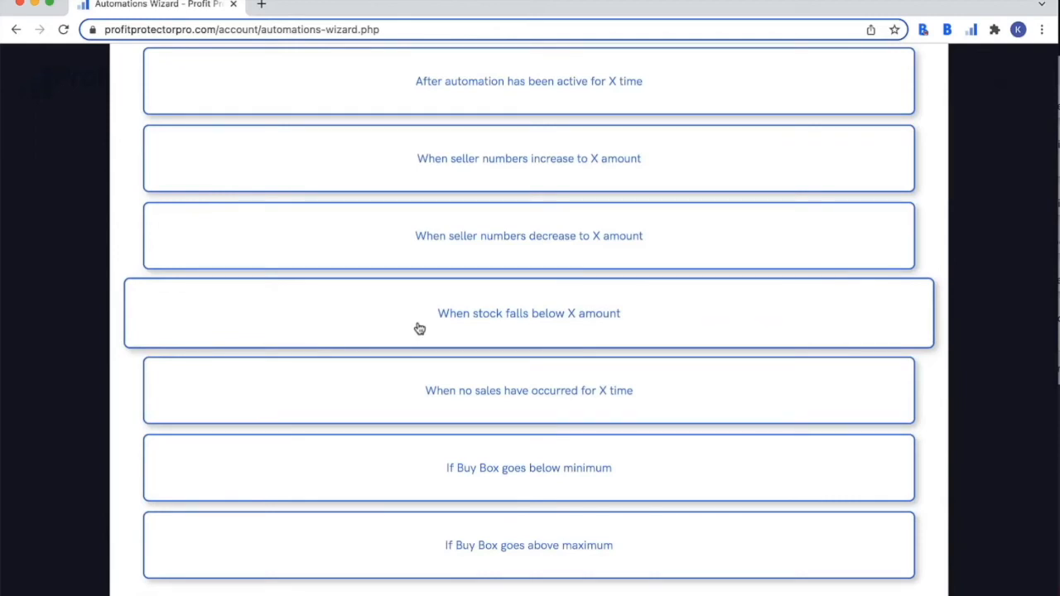
pyautogui.click(449, 322)
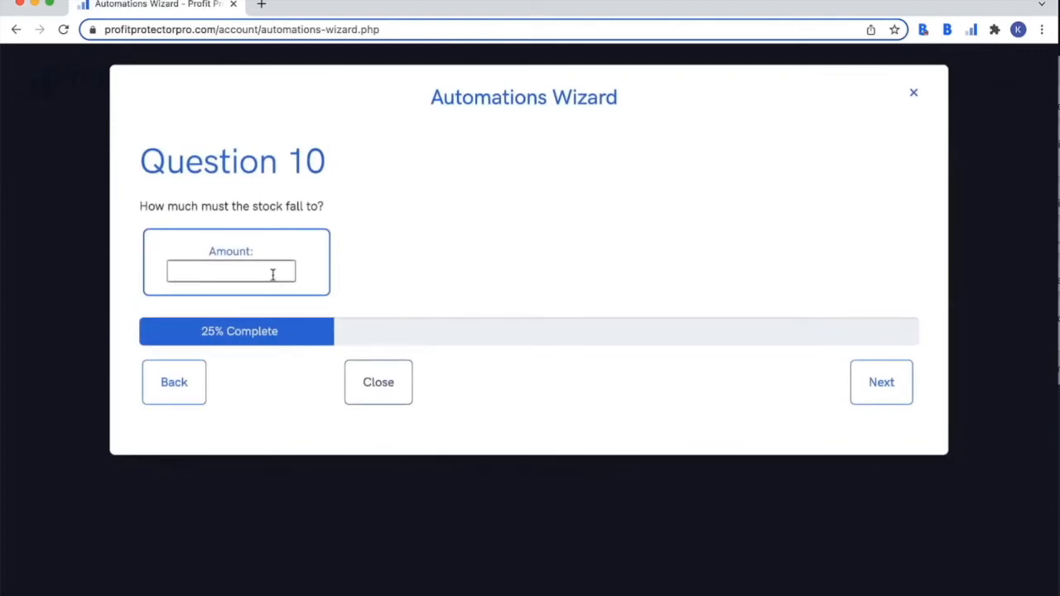
pyautogui.write('3')
pyautogui.click(859, 381)
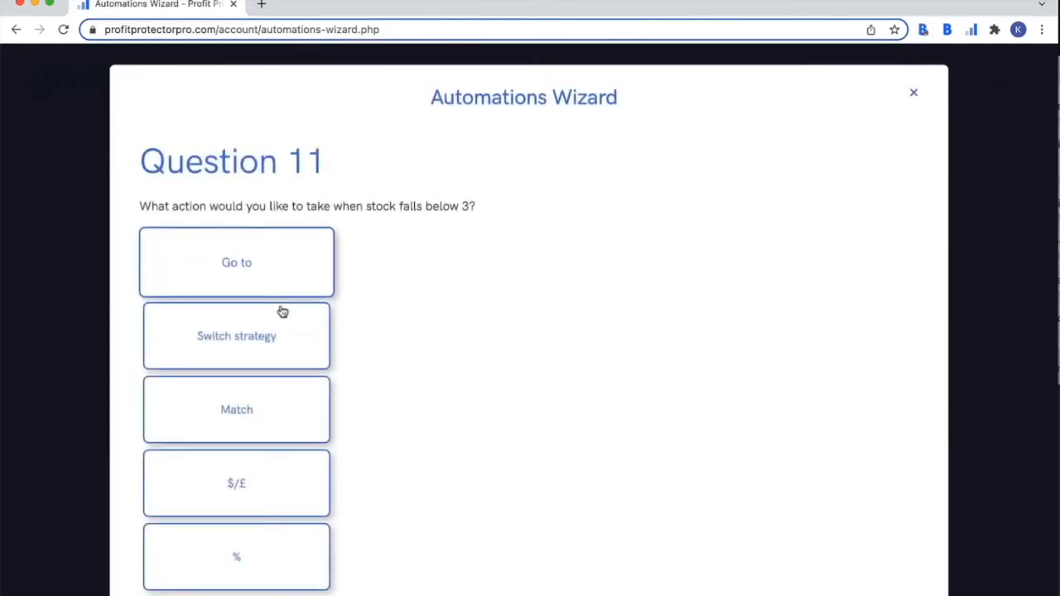
pyautogui.click(274, 350)
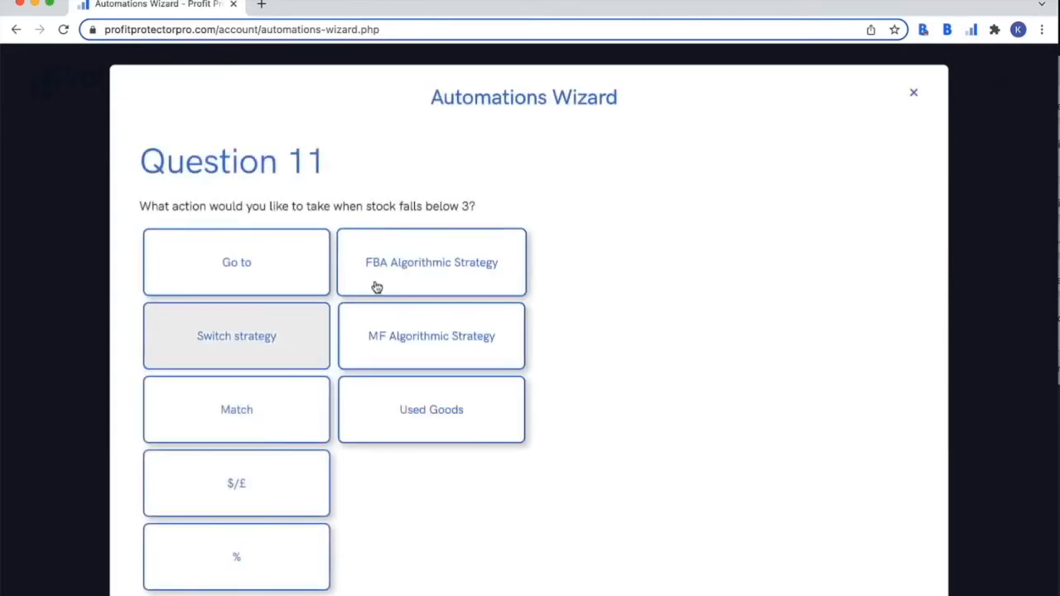
pyautogui.click(402, 269)
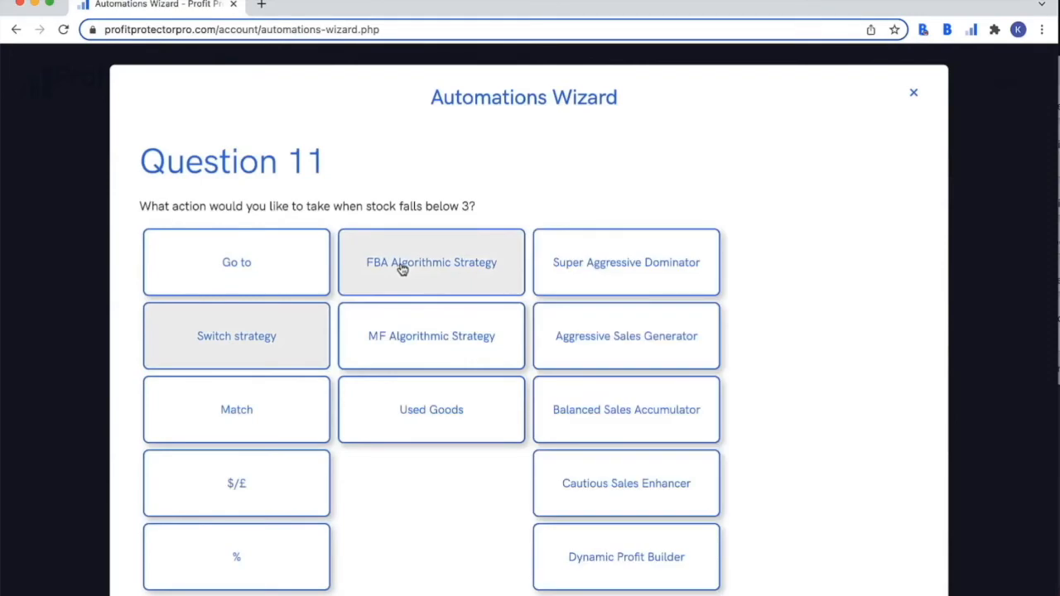
pyautogui.click(598, 265)
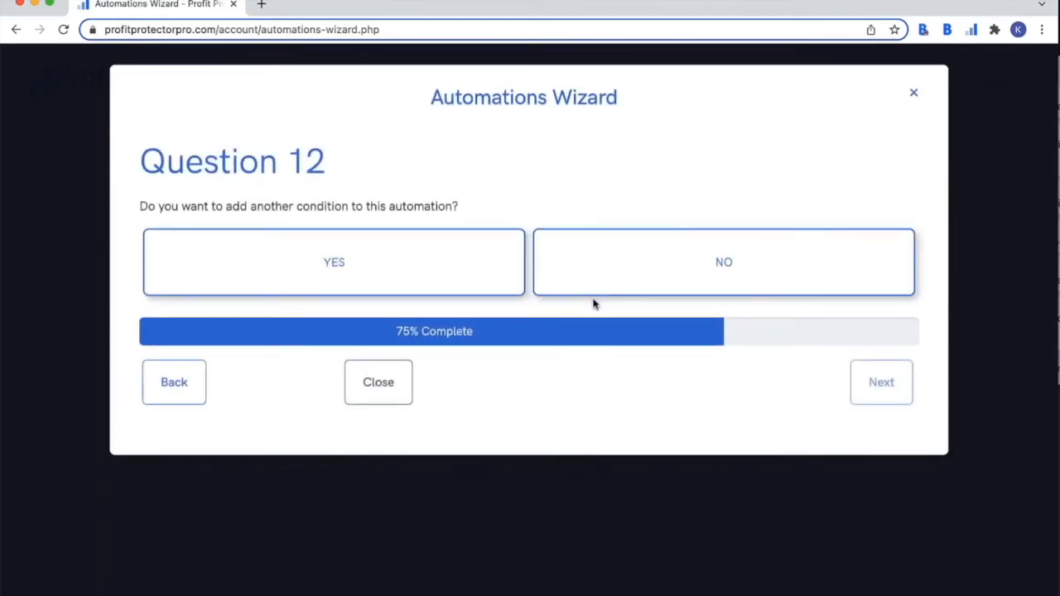
# - Decline further conditions and name the automation 'webinar automation'
pyautogui.click(641, 269)
pyautogui.scroll(-2, 627, 295)
pyautogui.click(266, 207)
pyautogui.write('we')
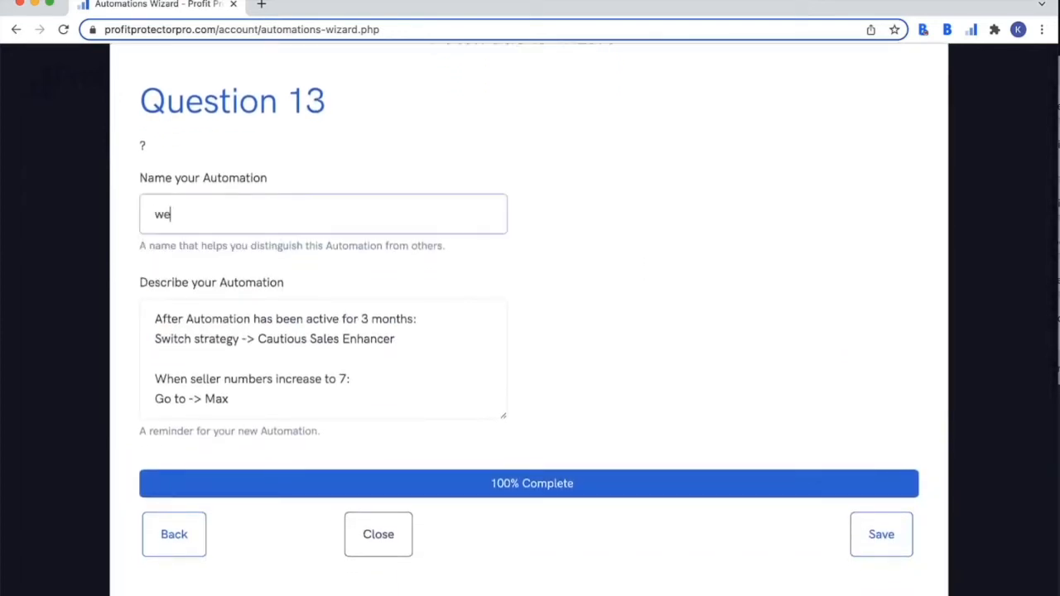
pyautogui.write('binar automation')
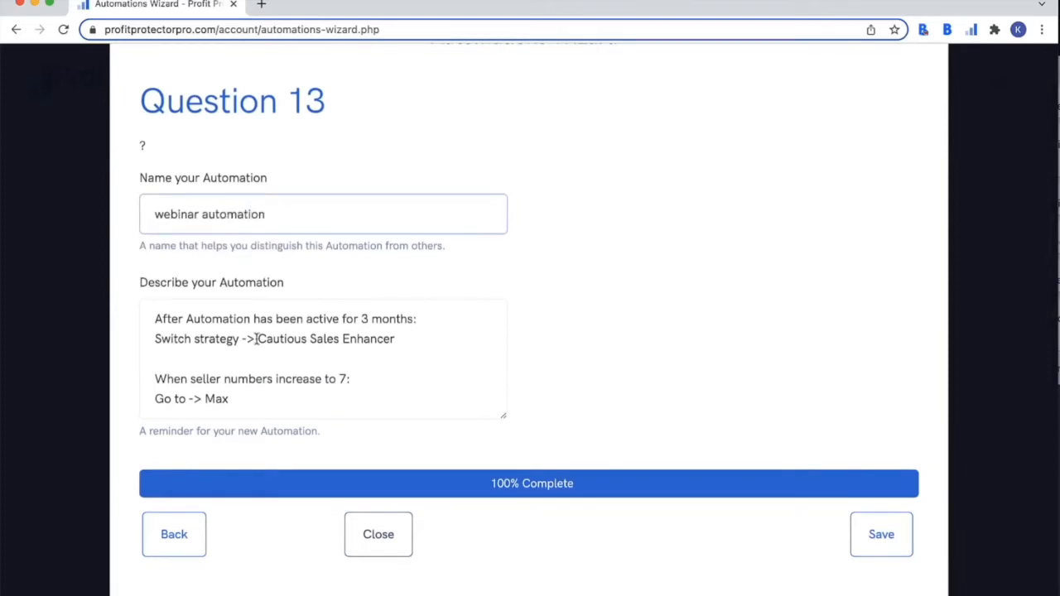
pyautogui.scroll(1, 222, 347)
pyautogui.scroll(-1, 222, 347)
# - Add a 'test' line after the last condition in the description and save
pyautogui.click(222, 347)
pyautogui.scroll(-1, 222, 347)
pyautogui.scroll(1, 222, 347)
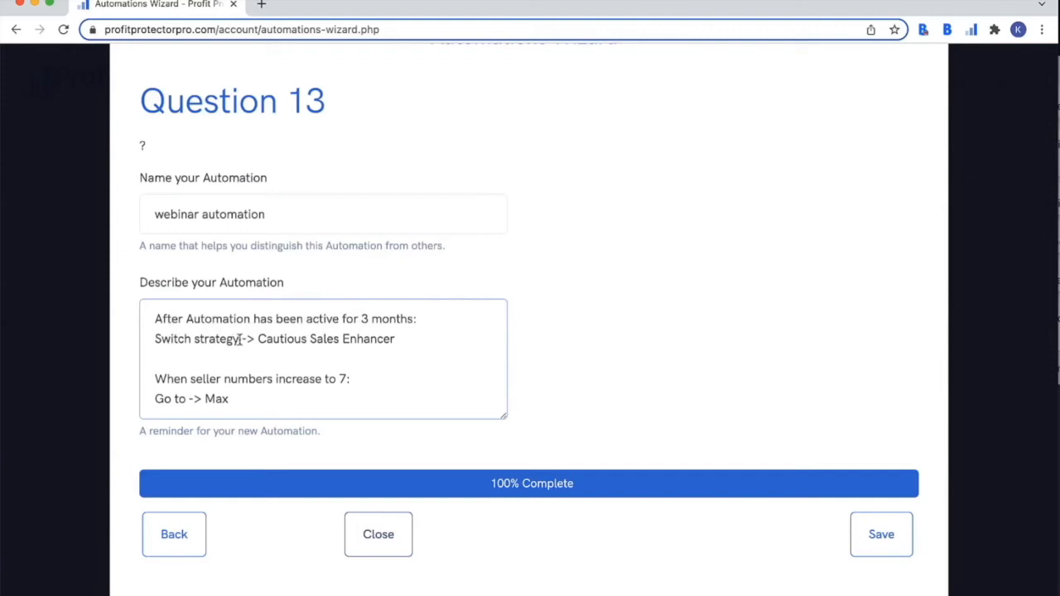
pyautogui.scroll(-1, 386, 338)
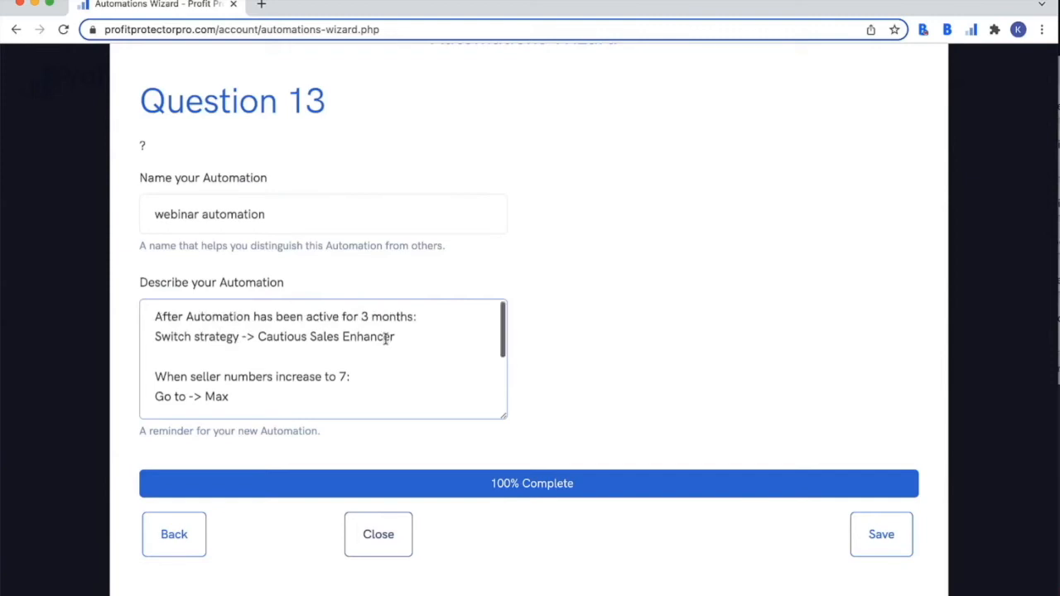
pyautogui.scroll(-3, 386, 338)
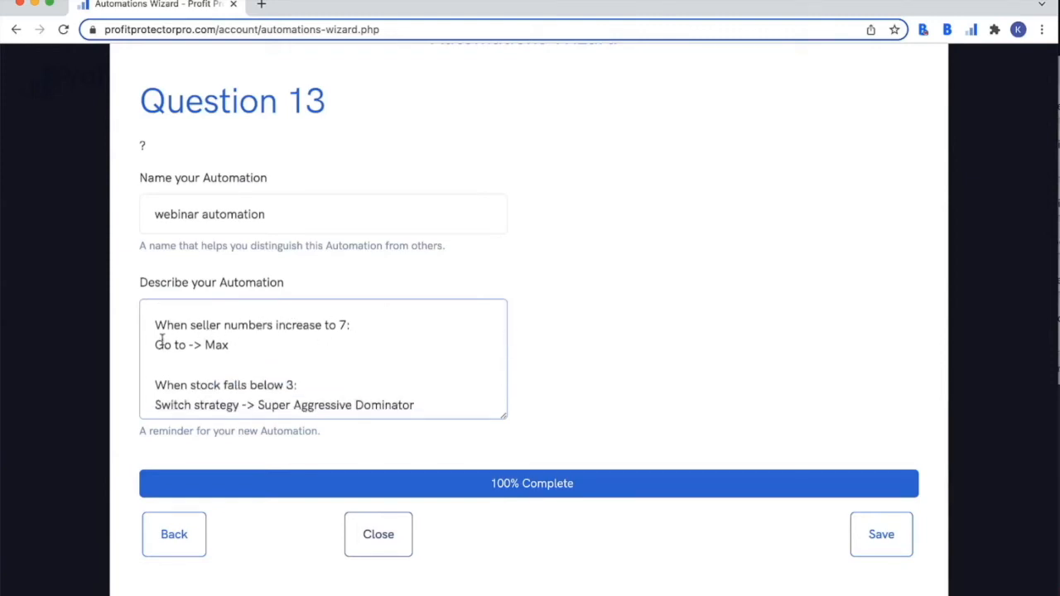
pyautogui.scroll(-2, 219, 346)
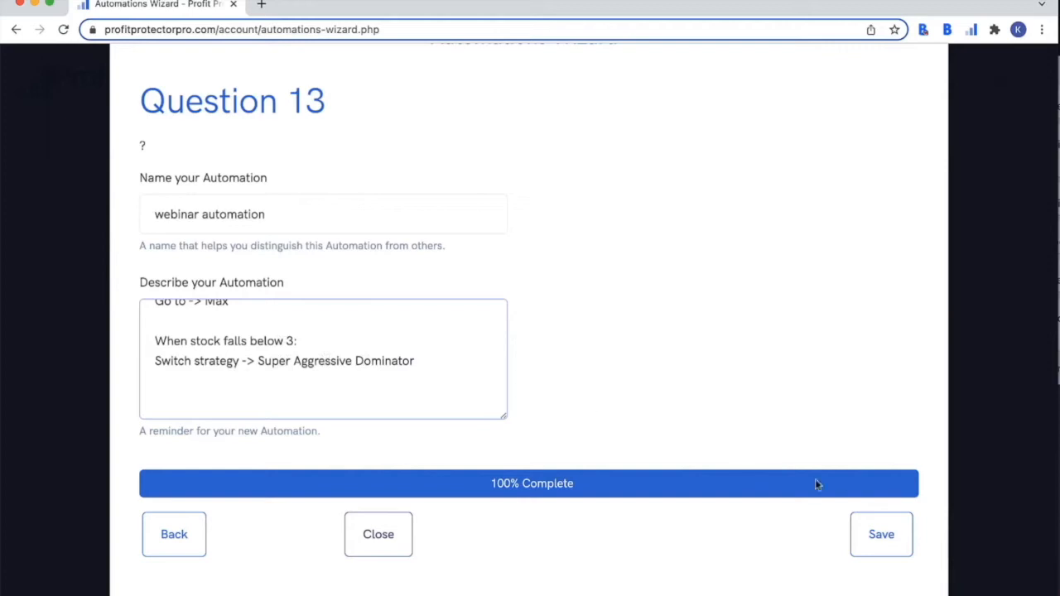
pyautogui.click(303, 376)
pyautogui.press('Return')
pyautogui.write('test')
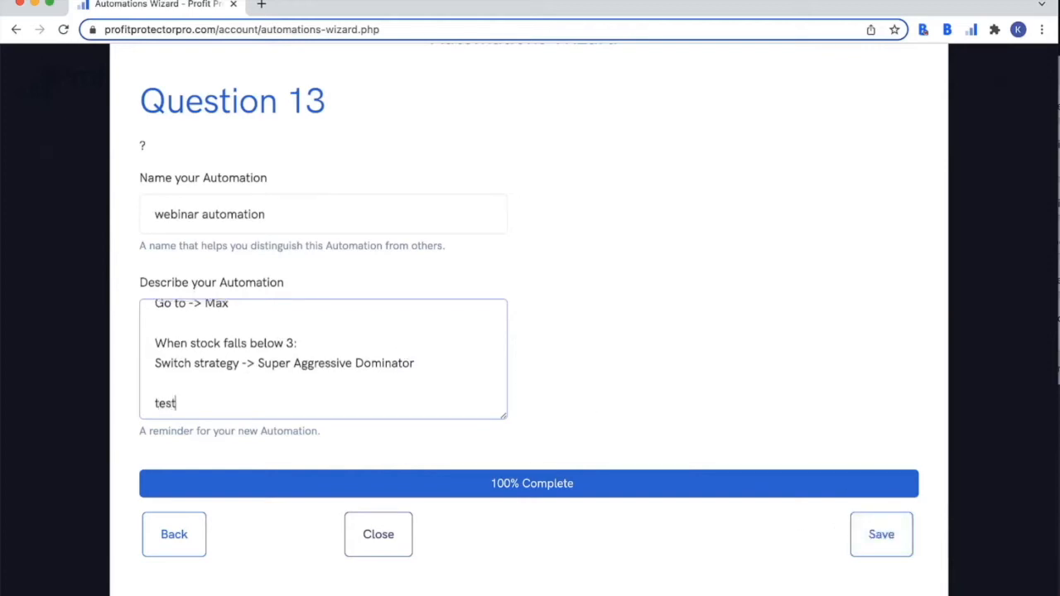
pyautogui.click(864, 536)
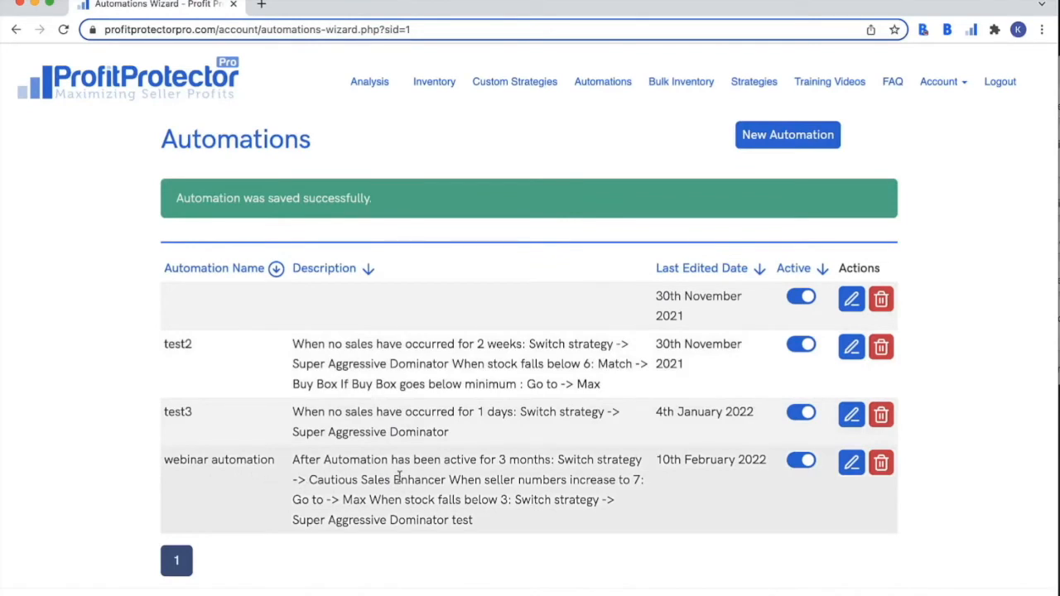
pyautogui.scroll(-1, 398, 479)
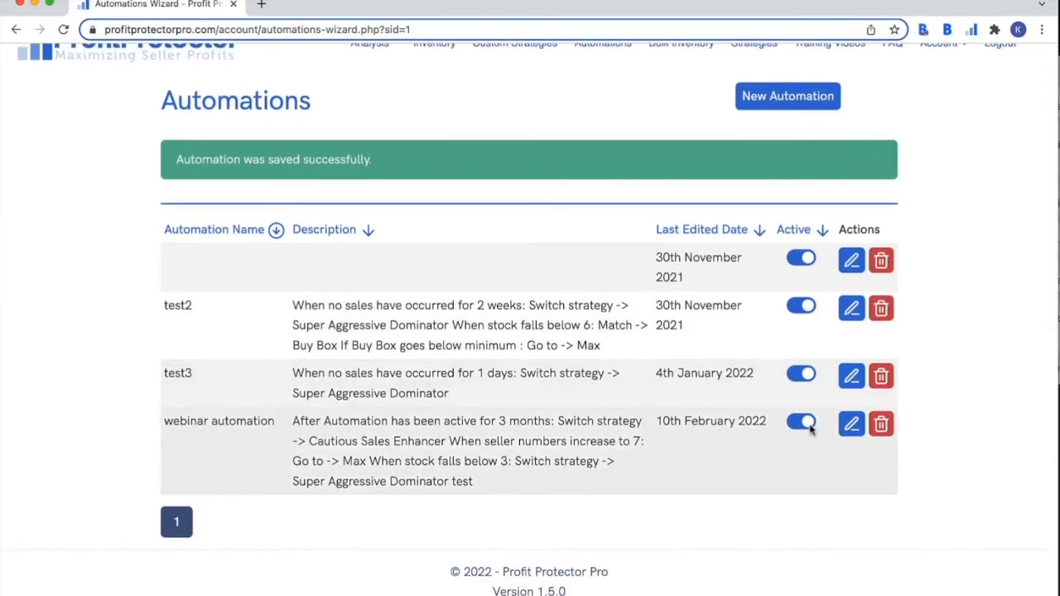
pyautogui.scroll(1, 508, 260)
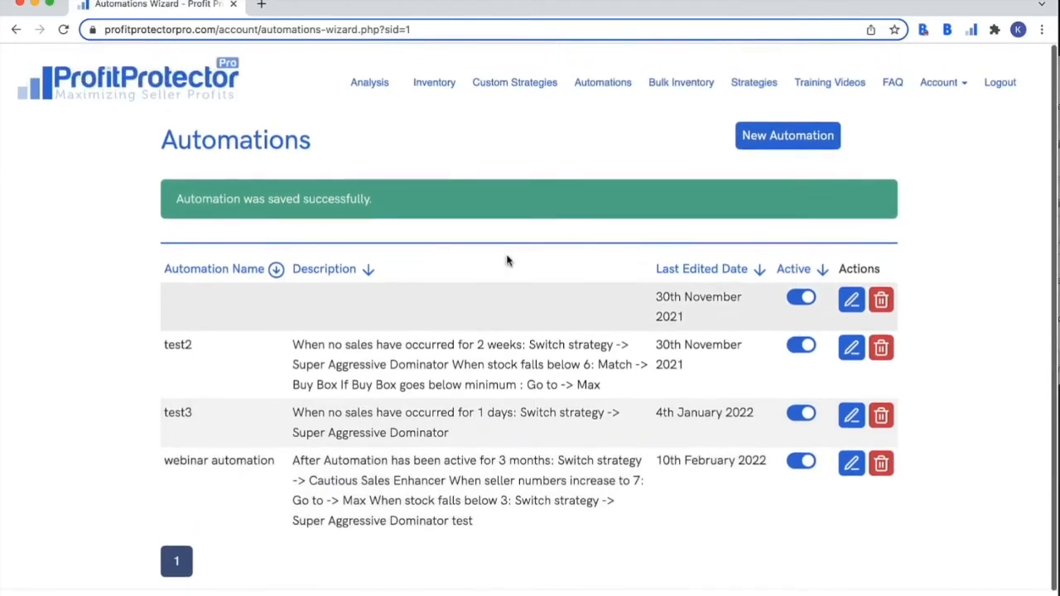
# - Reload Inventory and set the JELLYCAT LTD Amuseable Cloud Soft Toy's automation to 'webinar automation'
pyautogui.click(441, 89)
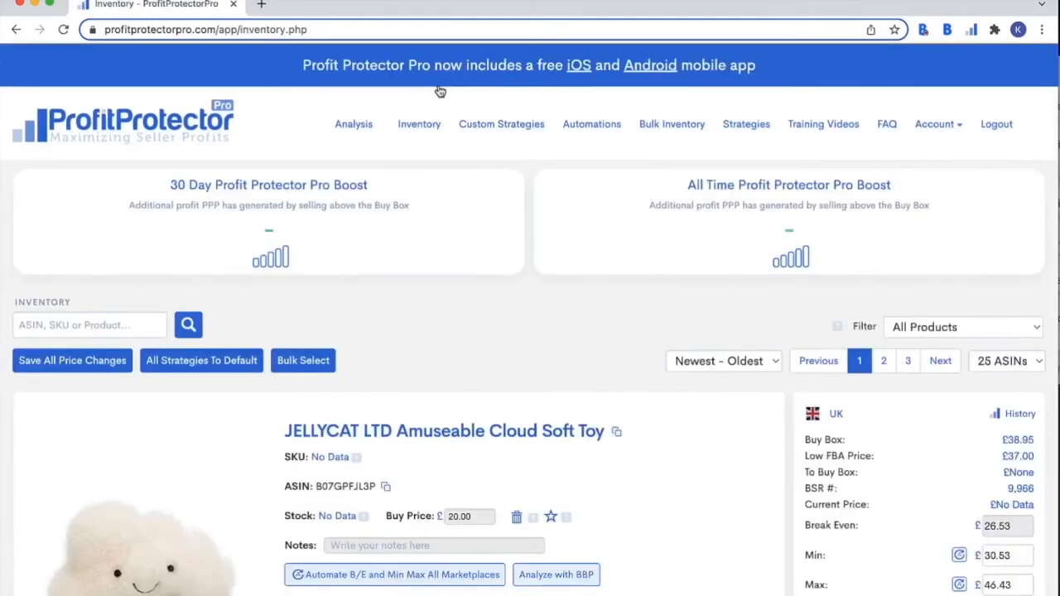
pyautogui.click(63, 29)
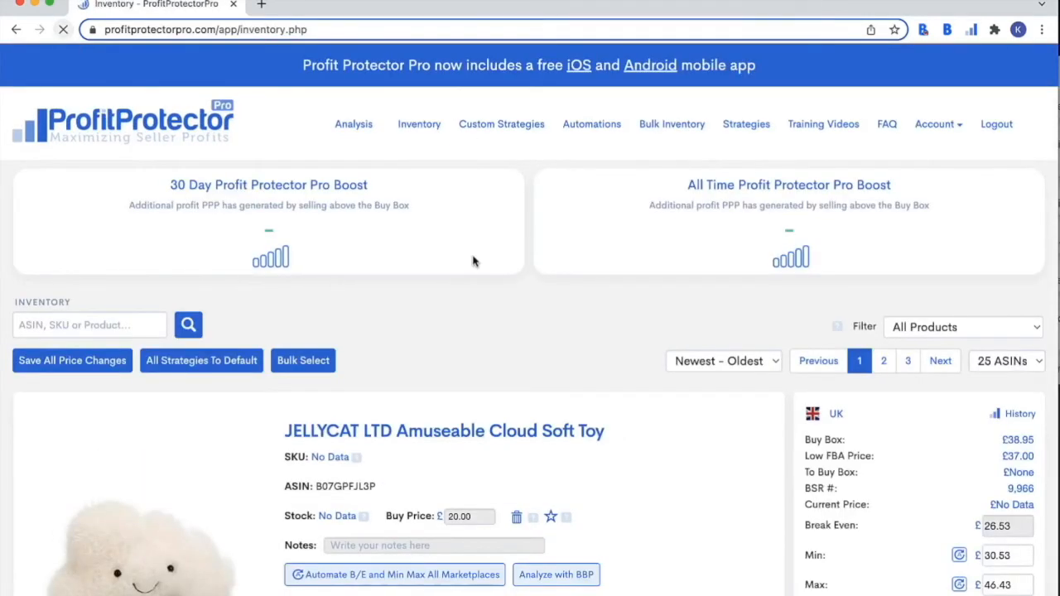
pyautogui.scroll(-5, 562, 357)
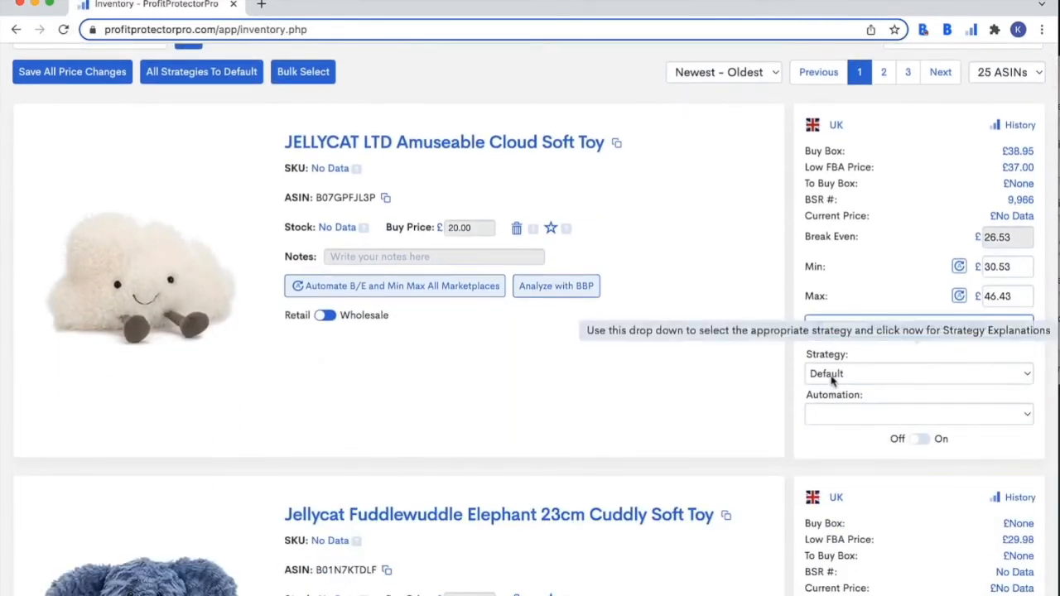
pyautogui.click(837, 414)
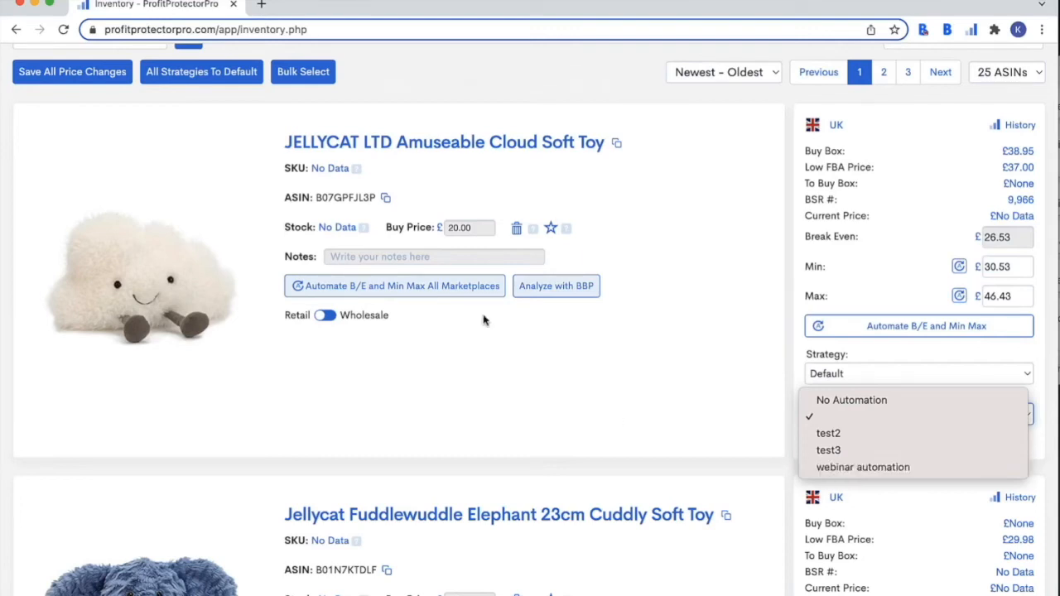
pyautogui.click(633, 352)
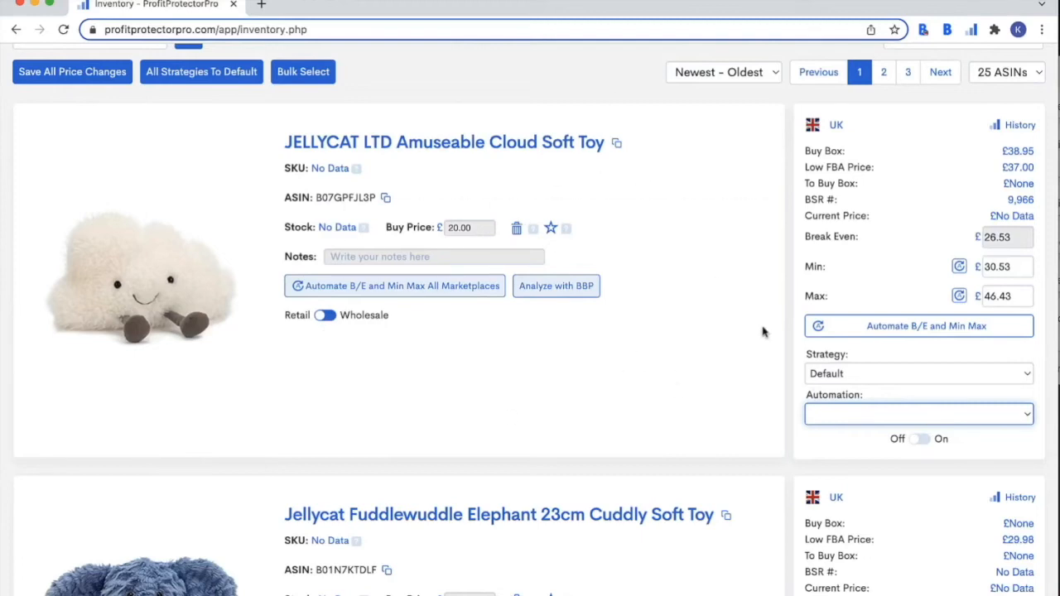
pyautogui.click(899, 422)
pyautogui.click(893, 467)
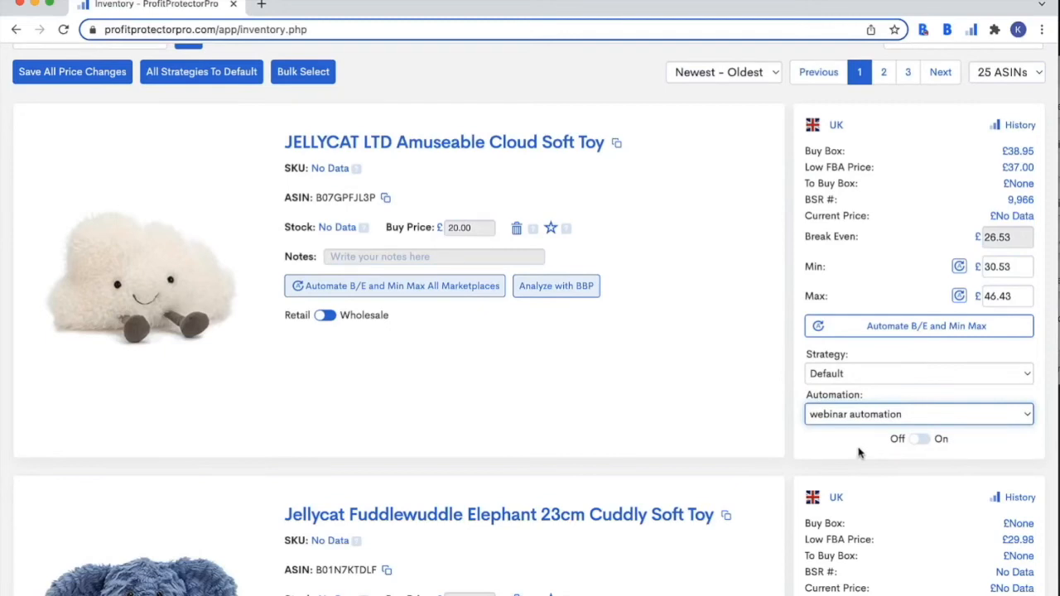
pyautogui.scroll(5, 752, 343)
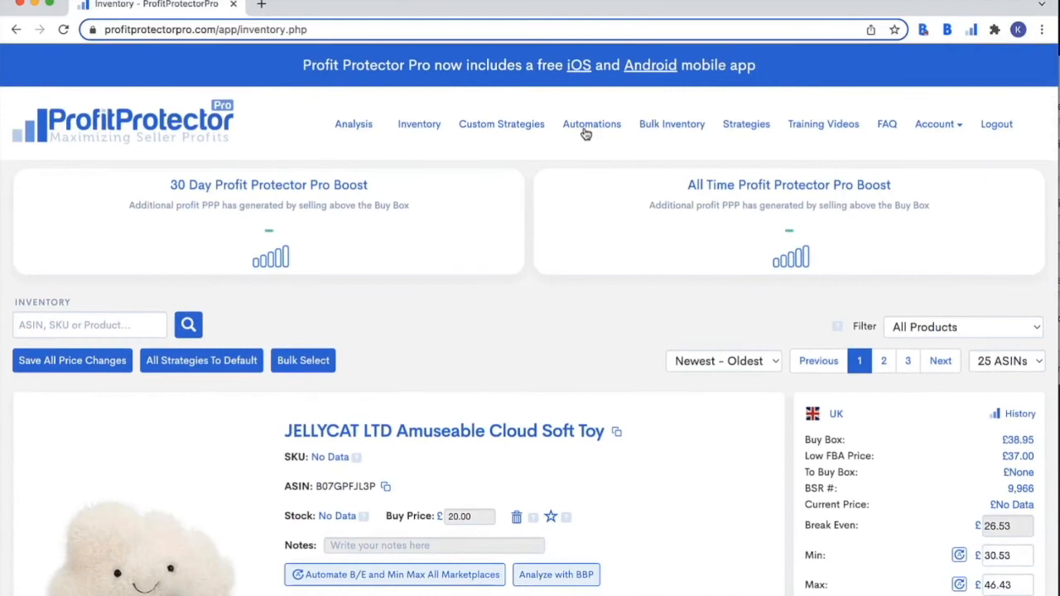
# - From the Automations page, begin another new automation to reach the Wizard/Flow chooser
pyautogui.click(580, 128)
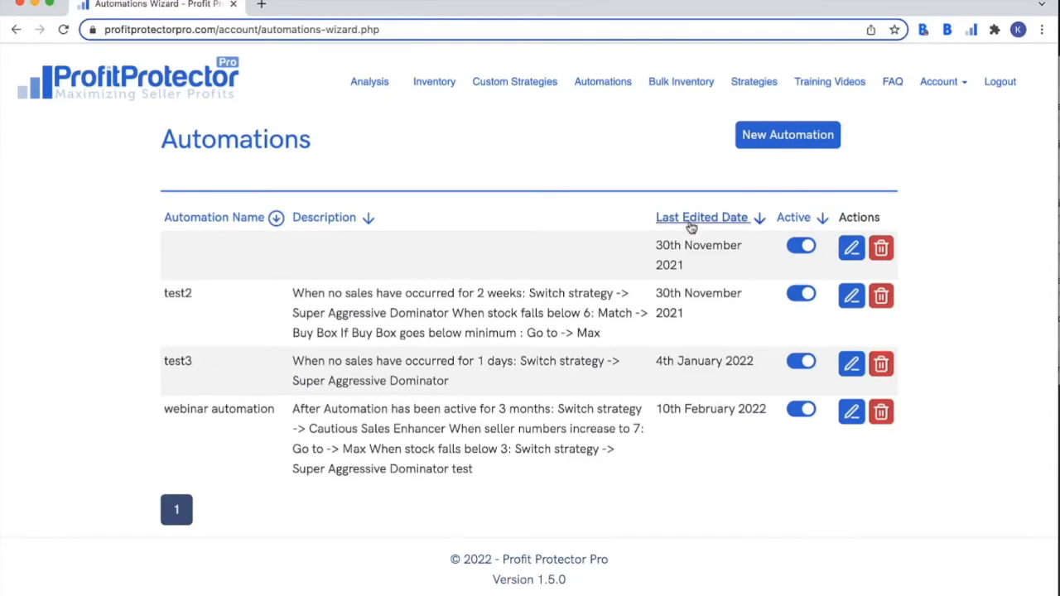
pyautogui.click(754, 148)
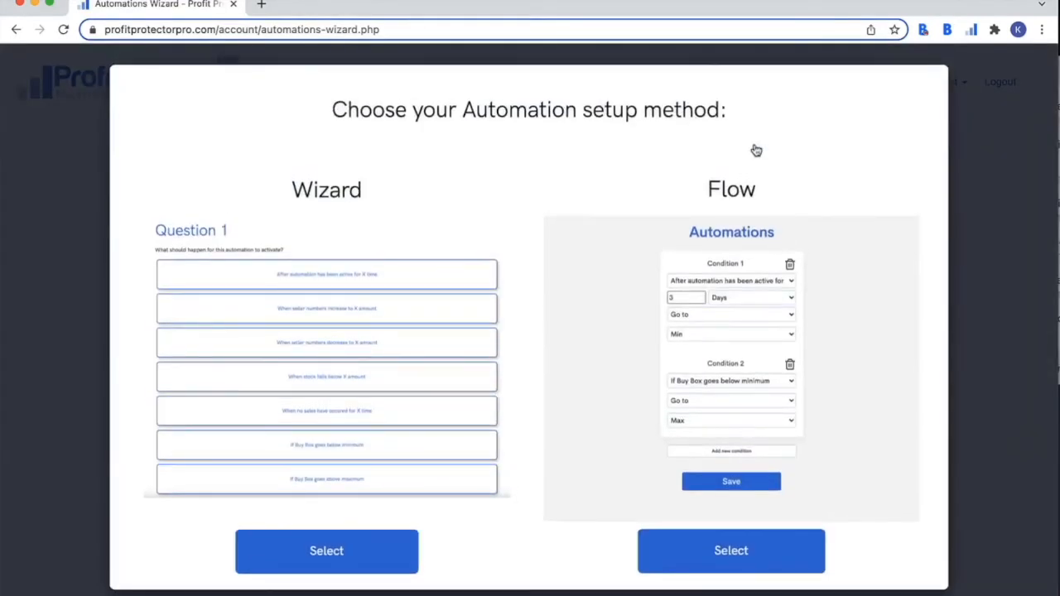
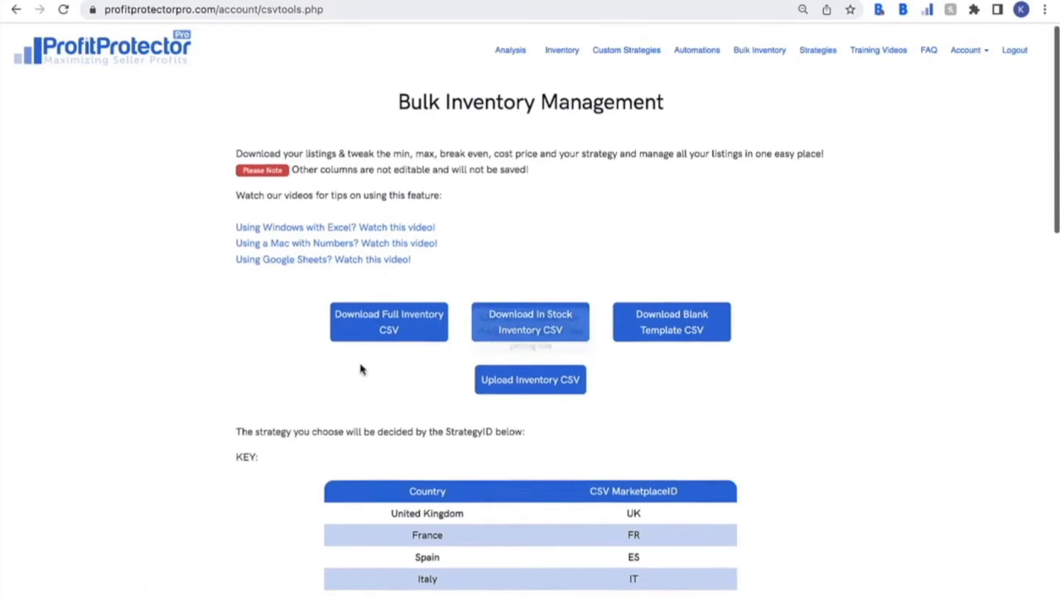
# - Download the full inventory CSV from the Bulk Inventory page
pyautogui.scroll(-2, 362, 367)
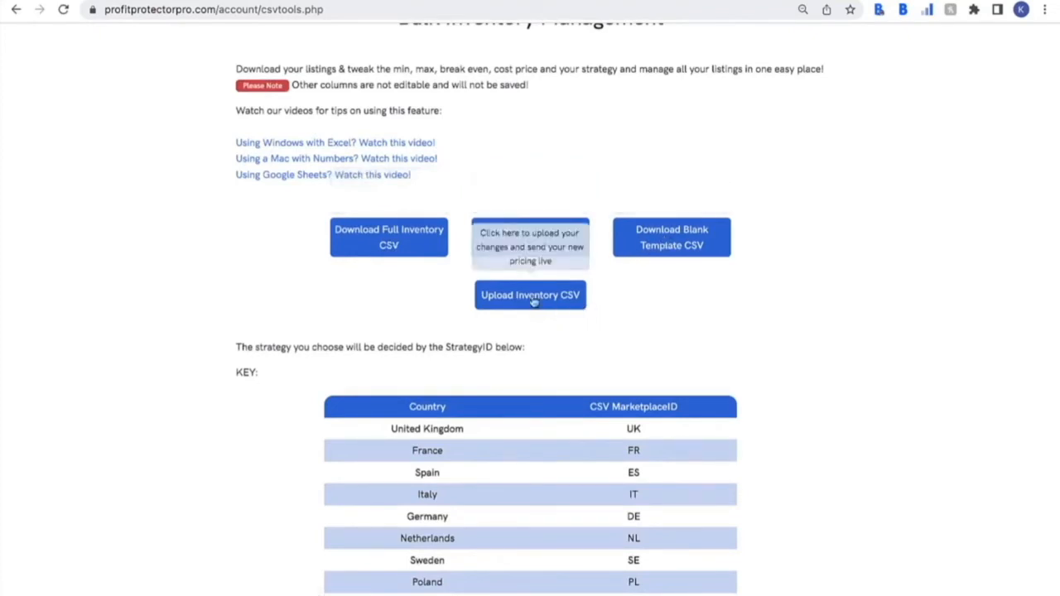
pyautogui.click(420, 242)
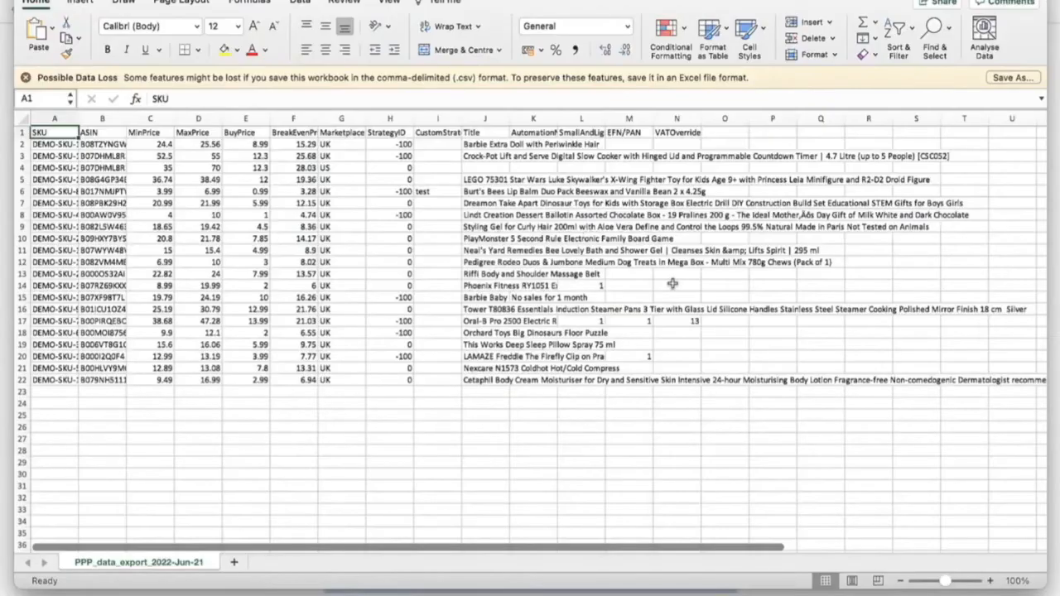
# - AutoFit the Title (column J) and AutomationName (column K) columns in the exported sheet
pyautogui.scroll(-1, 672, 283)
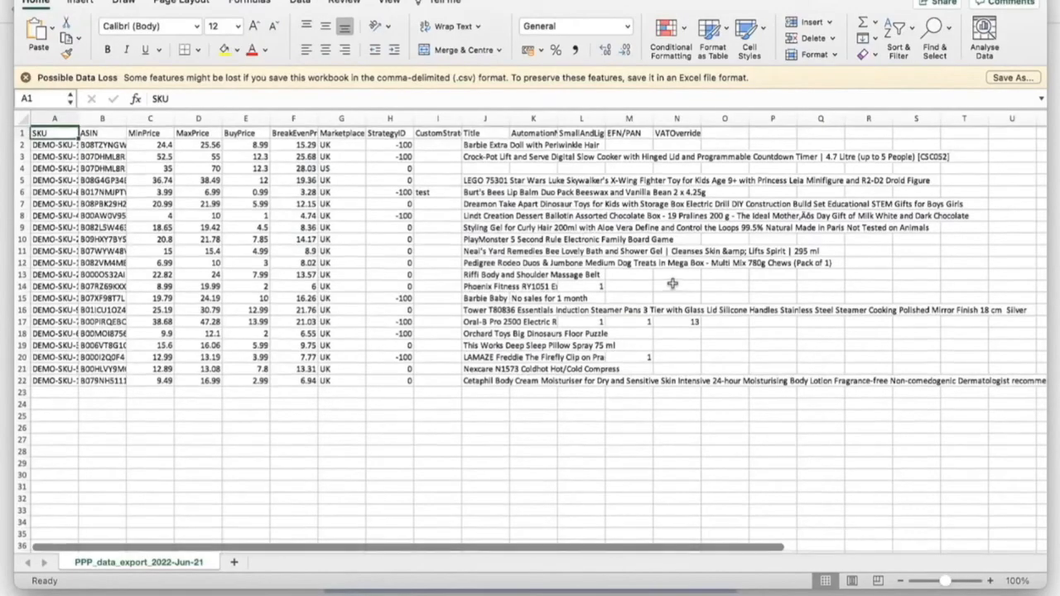
pyautogui.scroll(1, 673, 283)
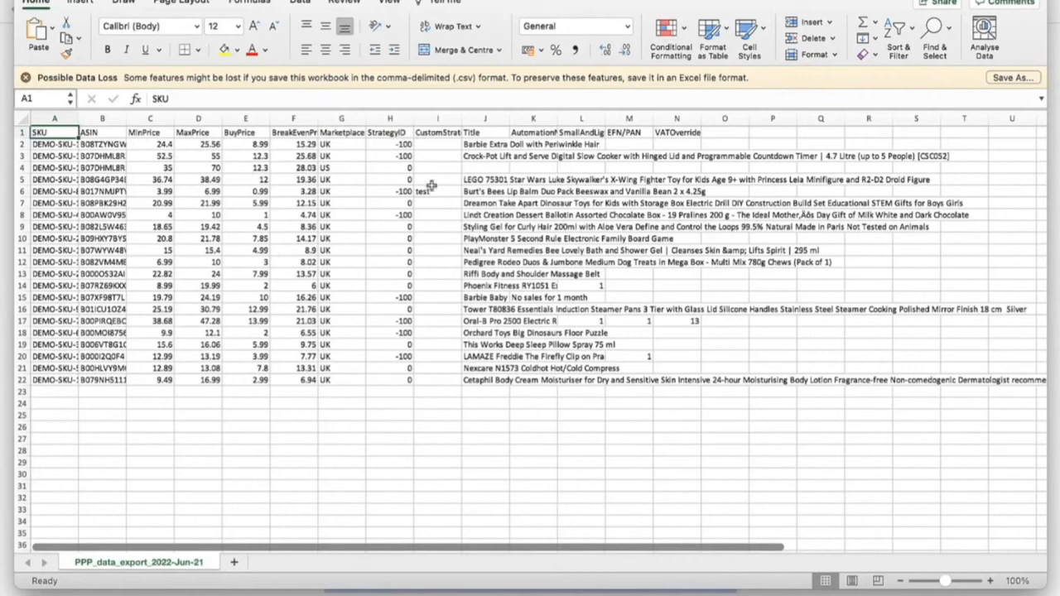
pyautogui.doubleClick(509, 119)
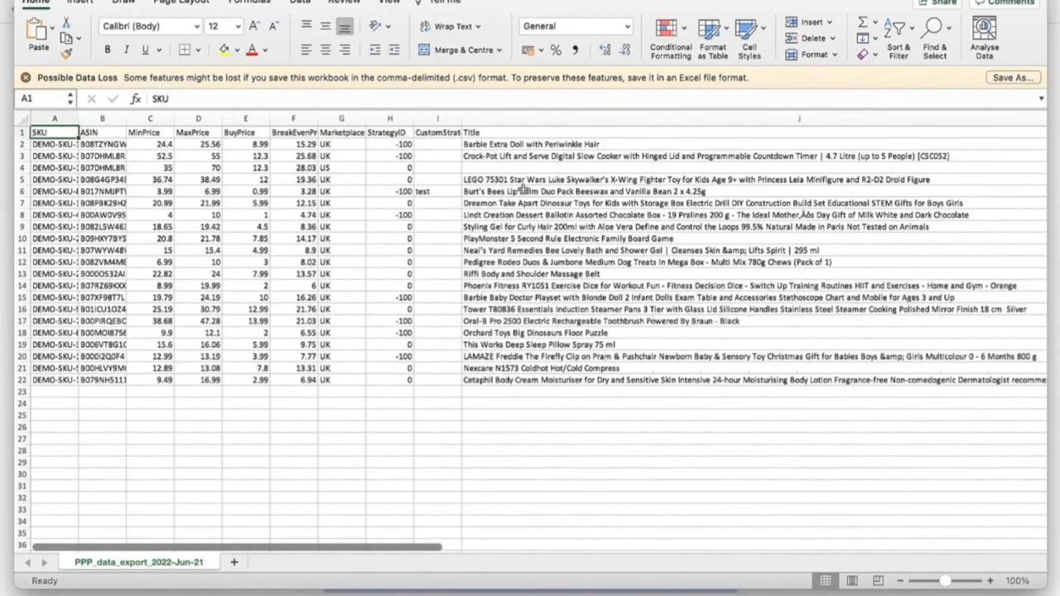
pyautogui.hscroll(8, 524, 199)
pyautogui.hscroll(5, 525, 210)
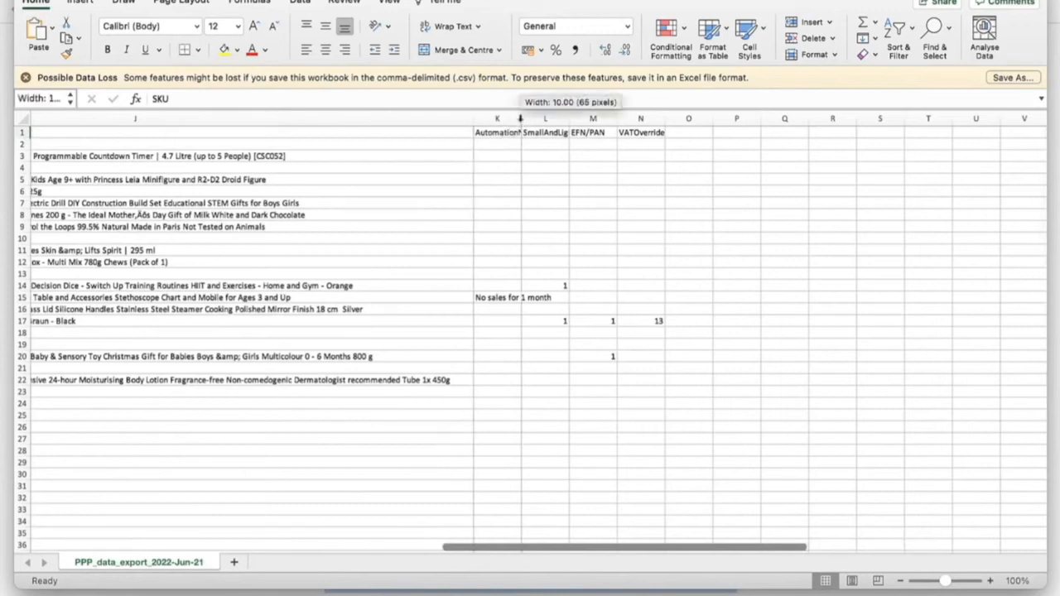
pyautogui.doubleClick(521, 118)
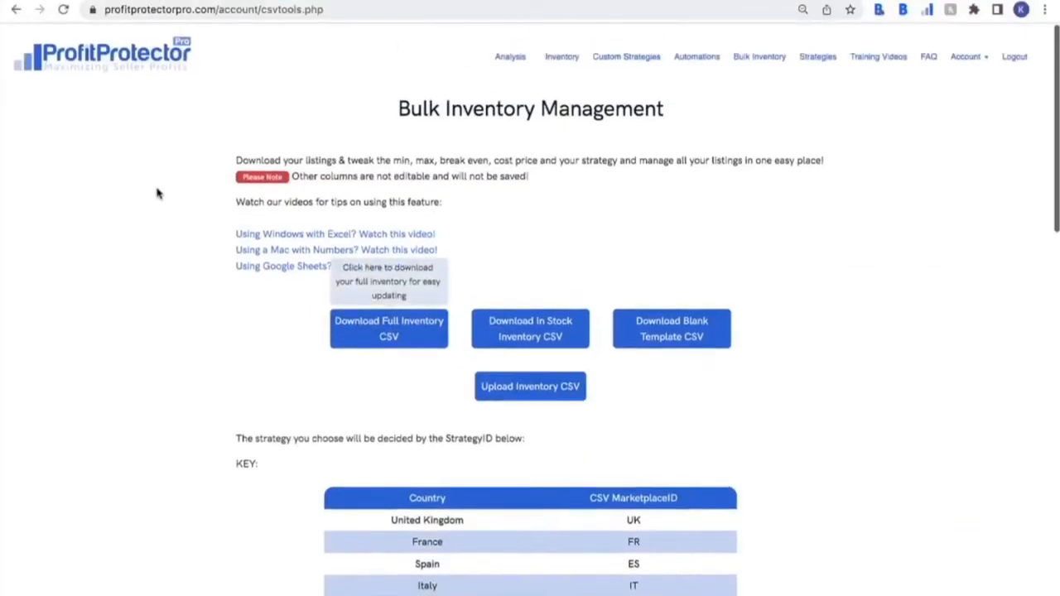
pyautogui.scroll(-1, 157, 193)
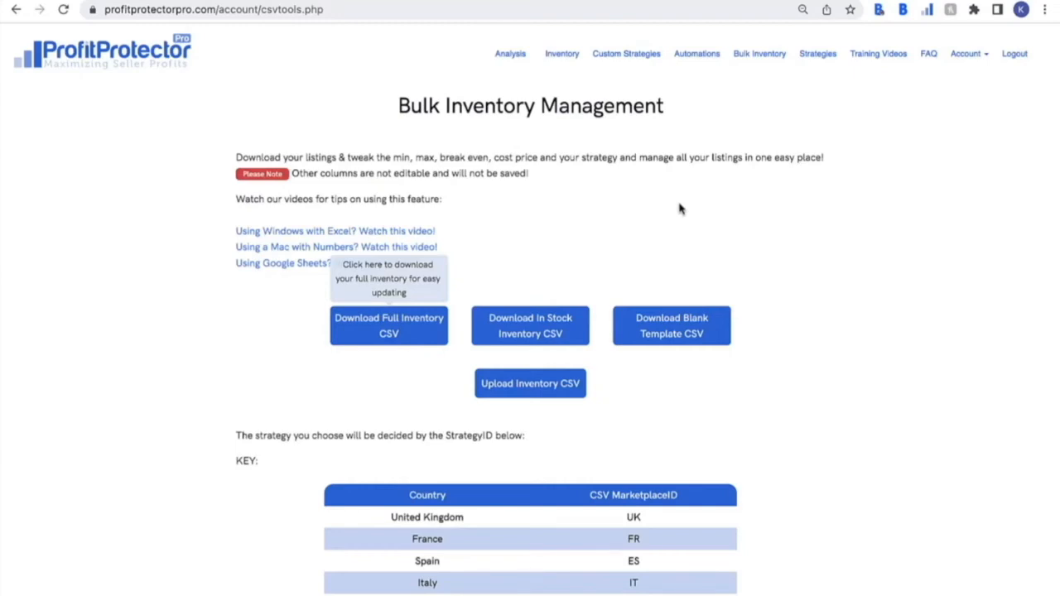
# - Review the Country MarketplaceID and Strategy ID key tables, then return to the Excel sheet
pyautogui.scroll(-5, 679, 209)
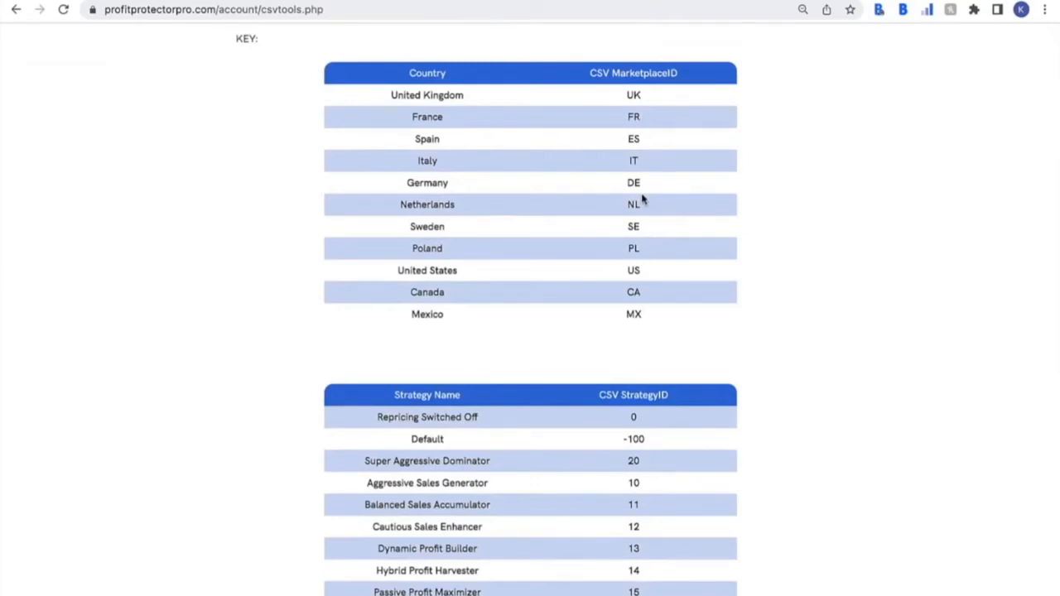
pyautogui.scroll(-1, 599, 244)
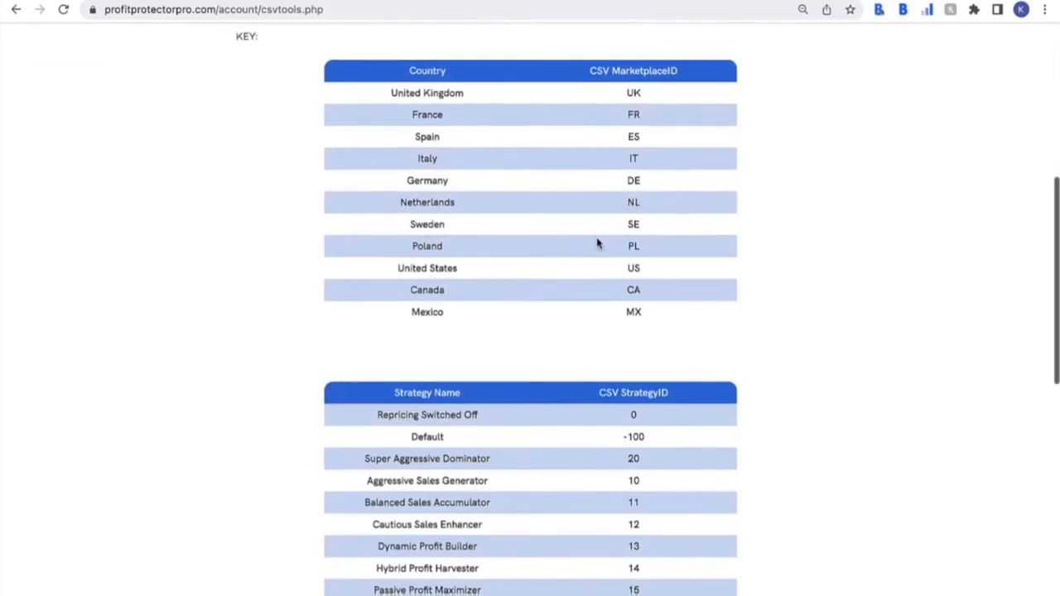
pyautogui.scroll(-3, 598, 244)
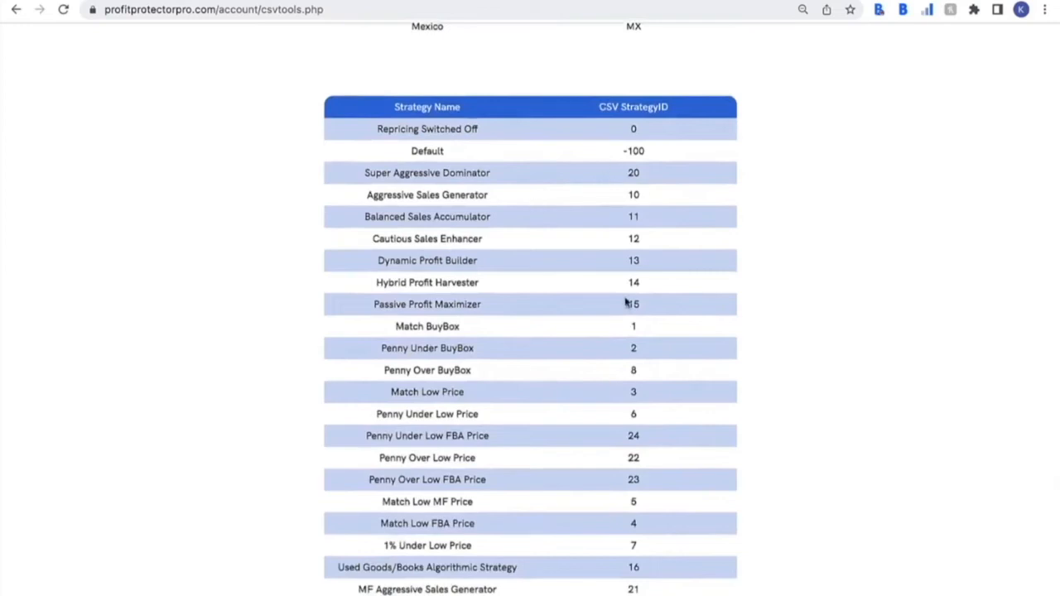
pyautogui.scroll(-3, 627, 304)
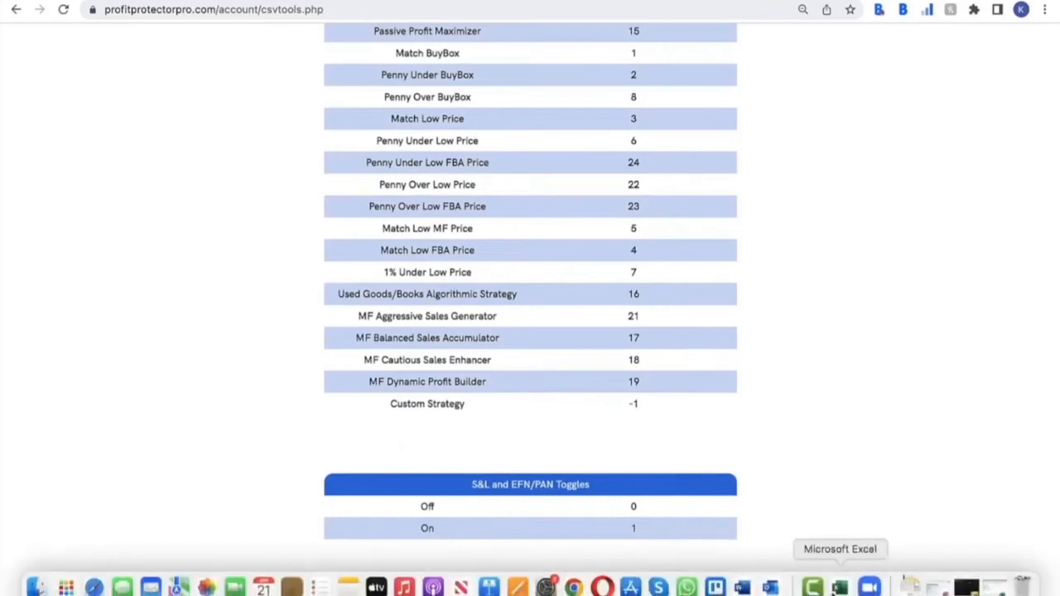
pyautogui.click(840, 588)
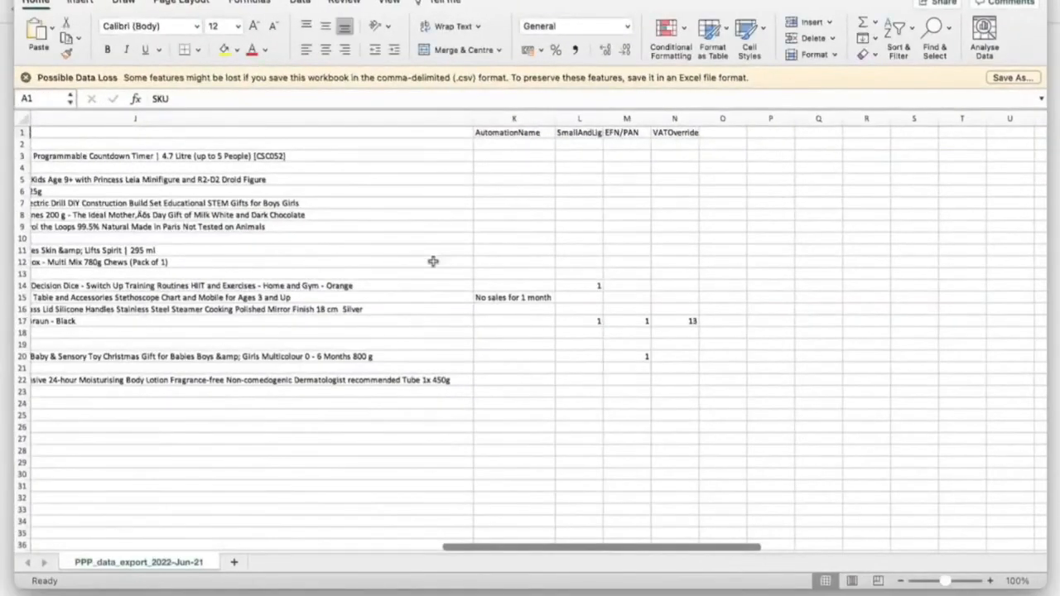
pyautogui.hscroll(-10, 433, 262)
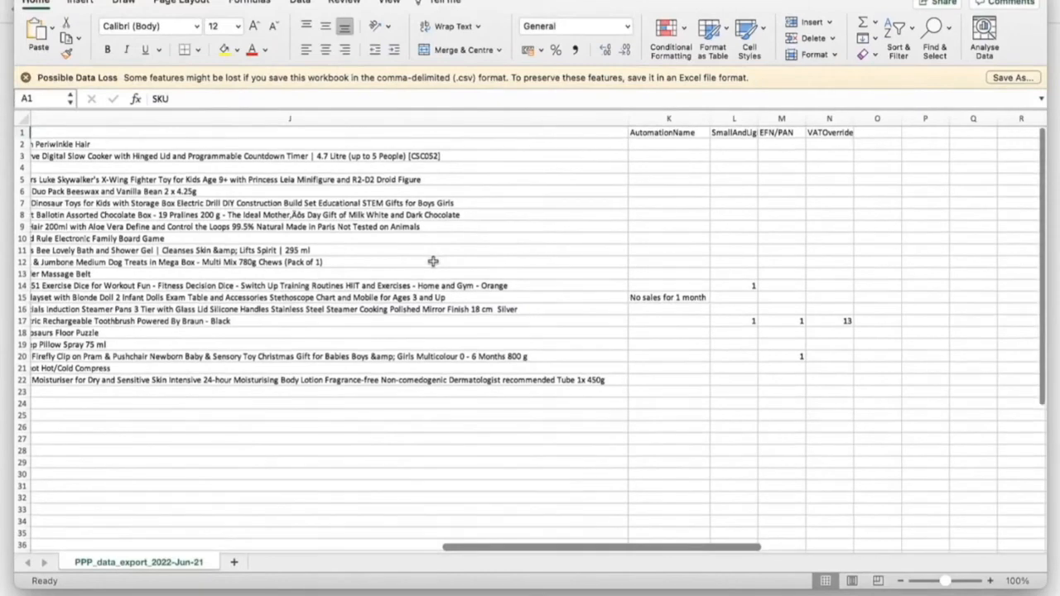
pyautogui.hscroll(-5, 432, 262)
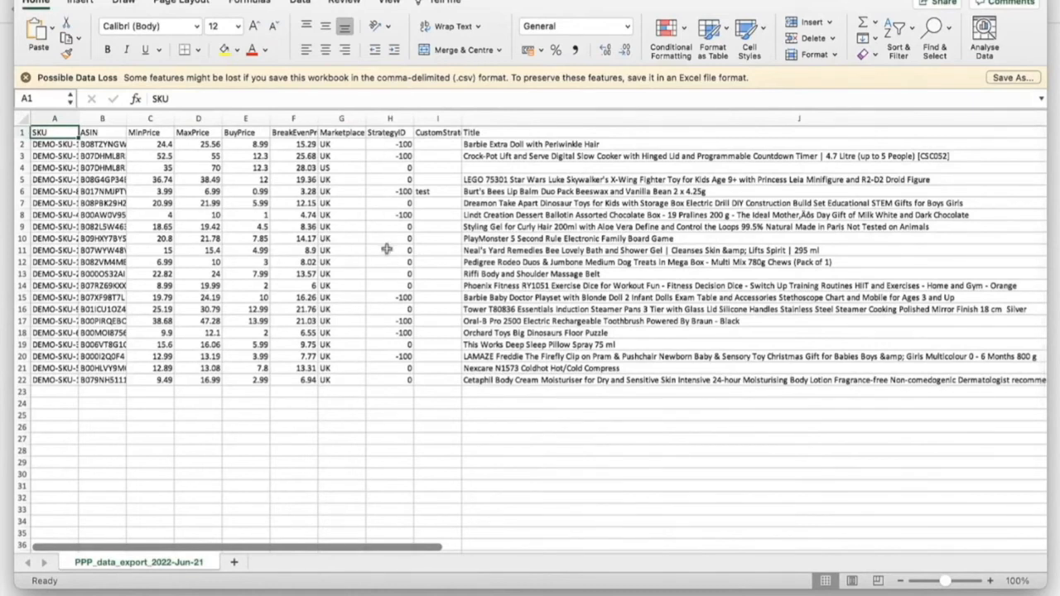
pyautogui.click(433, 144)
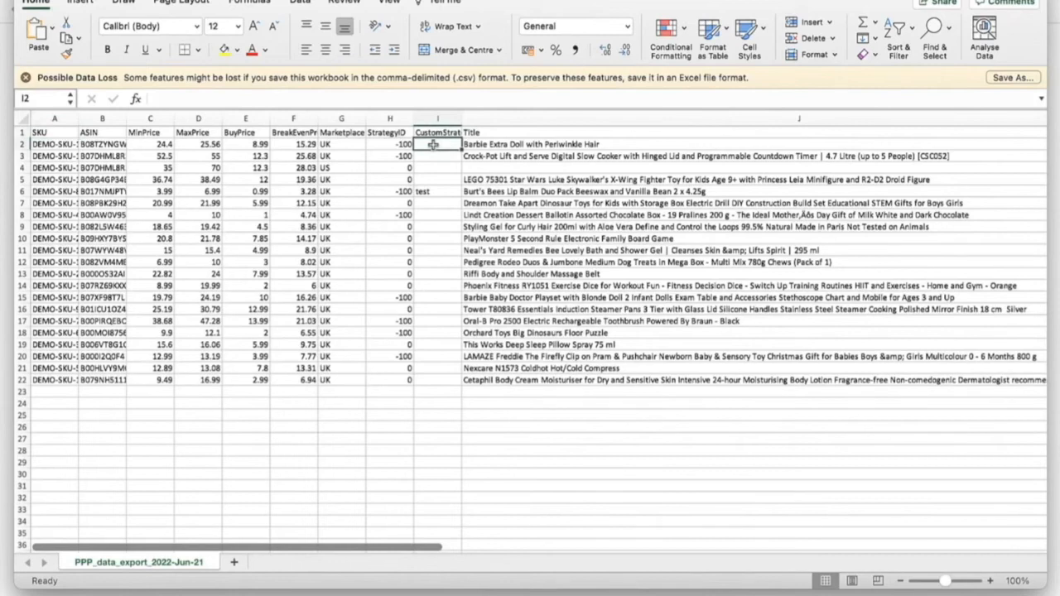
pyautogui.hscroll(10, 606, 200)
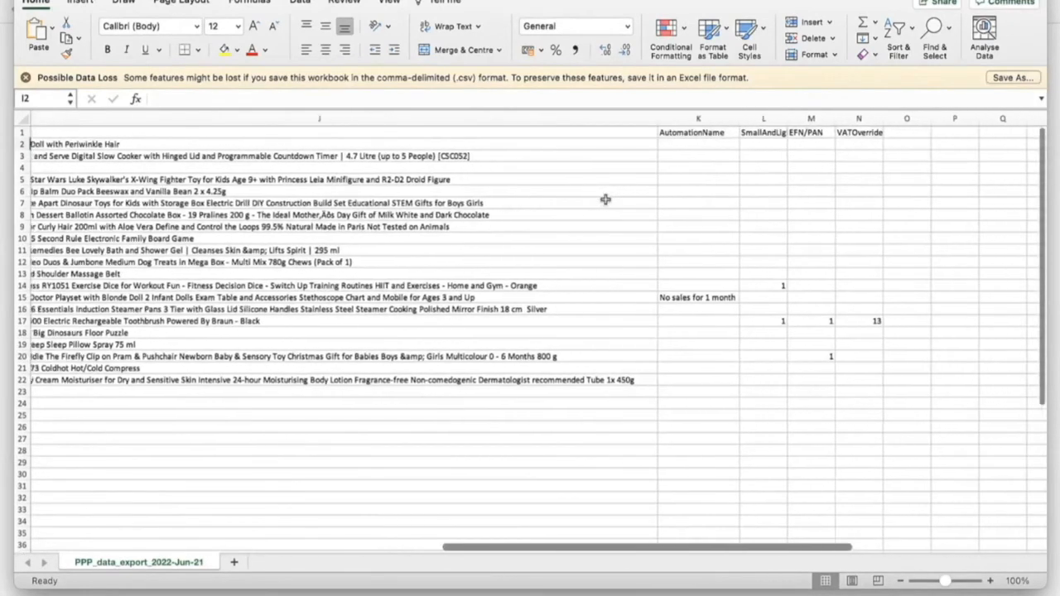
pyautogui.hscroll(1, 605, 199)
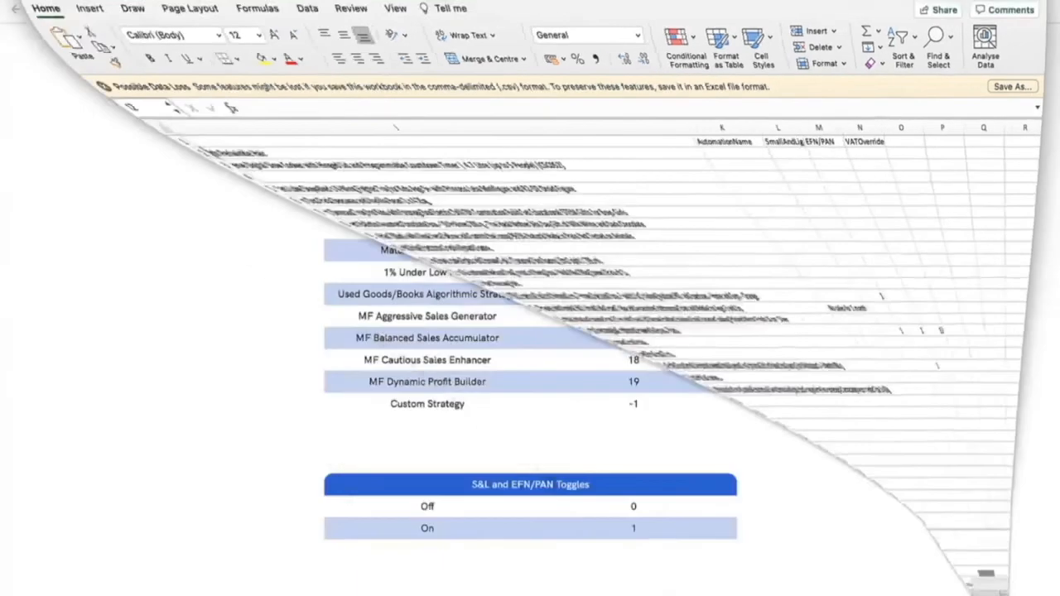
pyautogui.scroll(-2, 481, 373)
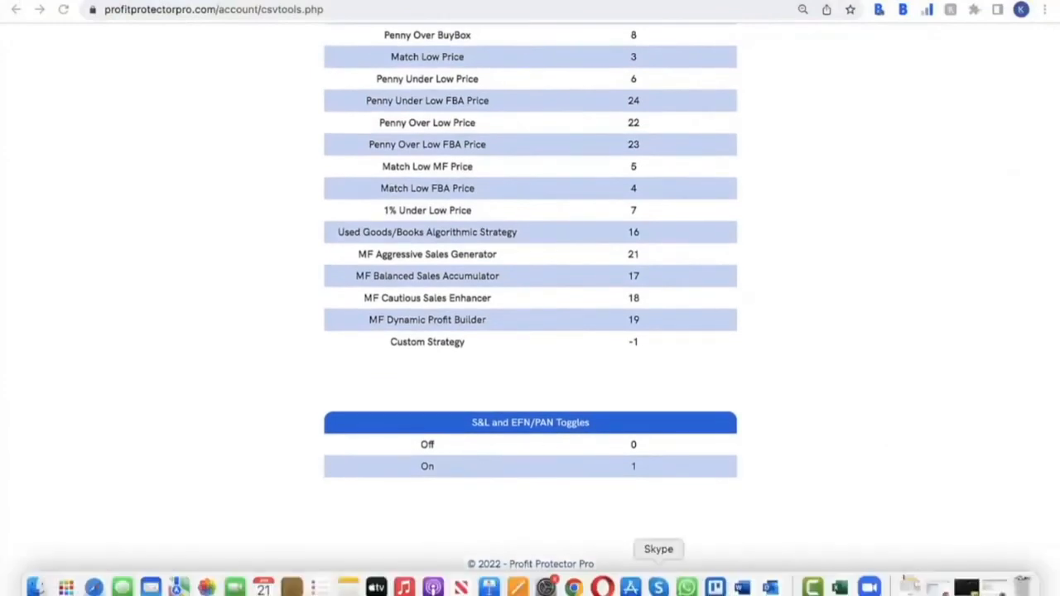
pyautogui.click(842, 586)
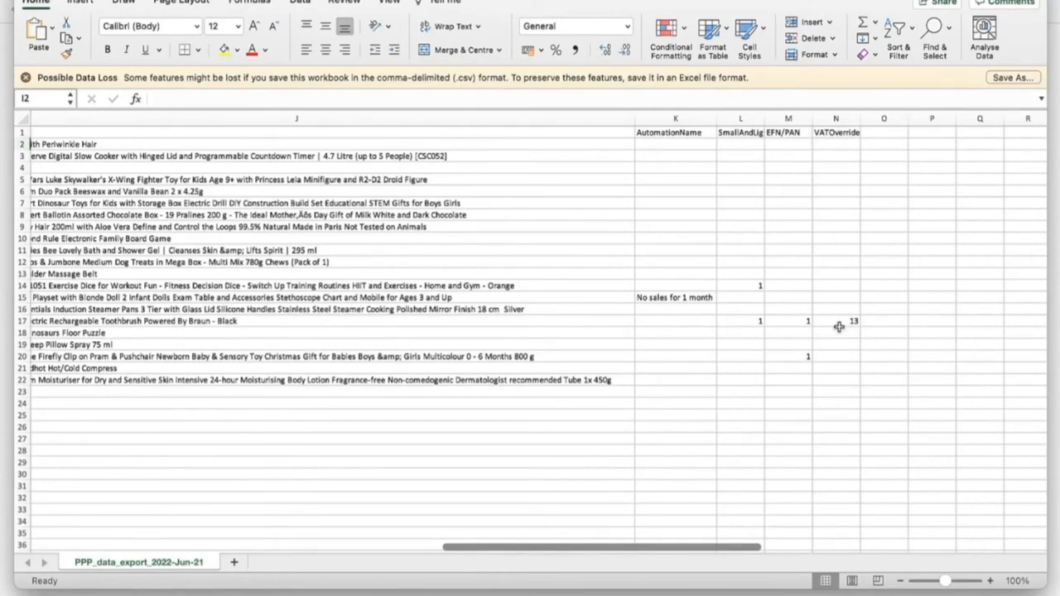
pyautogui.hscroll(-10, 839, 326)
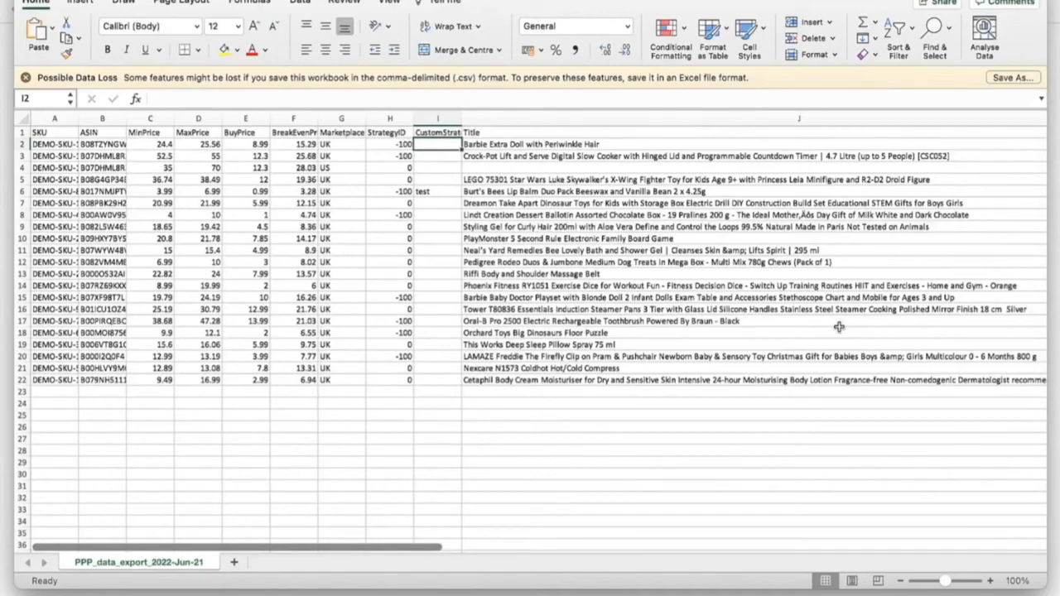
# - Save the sheet as PPP_data_export_2022-Jun-21 in Downloads as Comma-separated Values (.csv)
pyautogui.click(1004, 77)
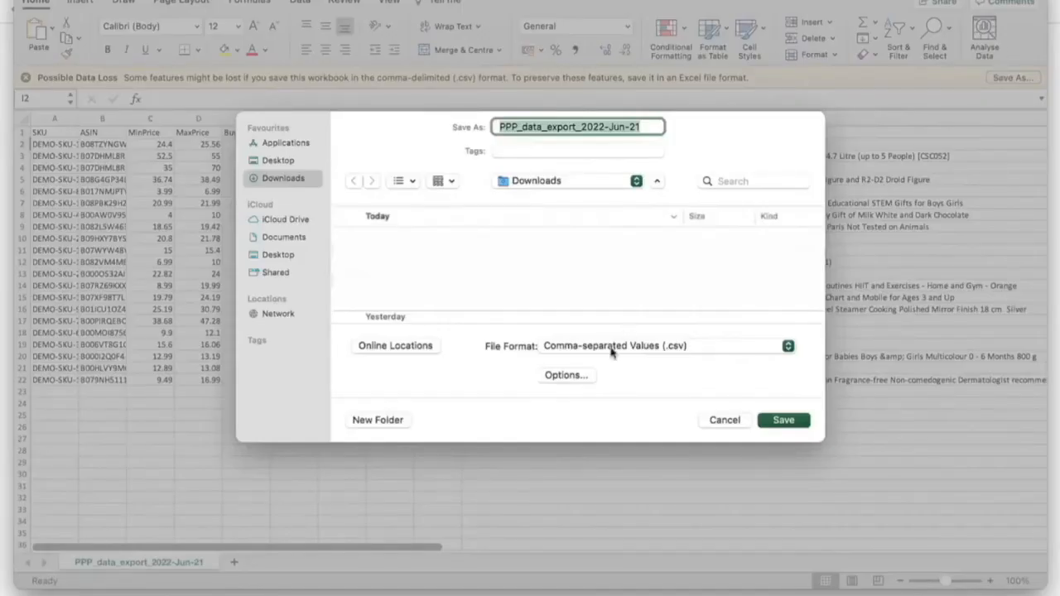
pyautogui.click(781, 420)
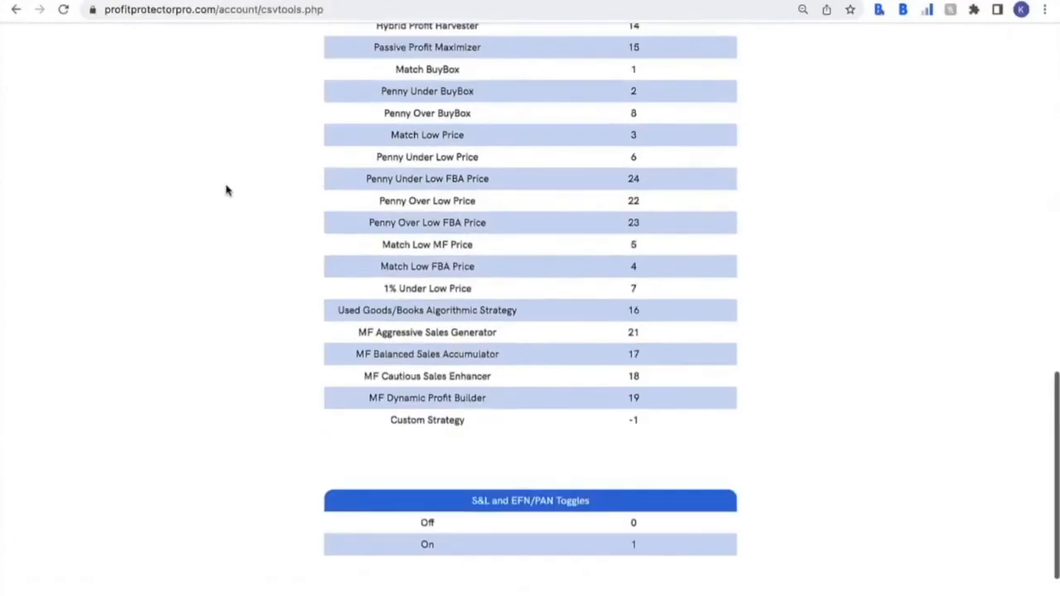
pyautogui.scroll(15, 226, 191)
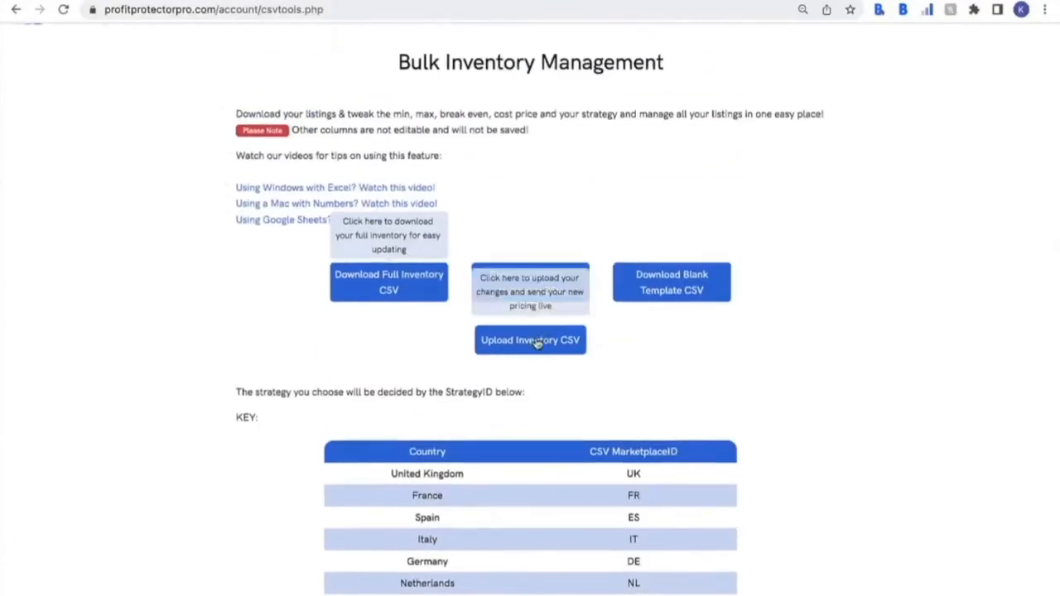
# - Upload PPP_data_export_2022-Jun-21.csv through the Upload Inventory CSV form
pyautogui.click(536, 340)
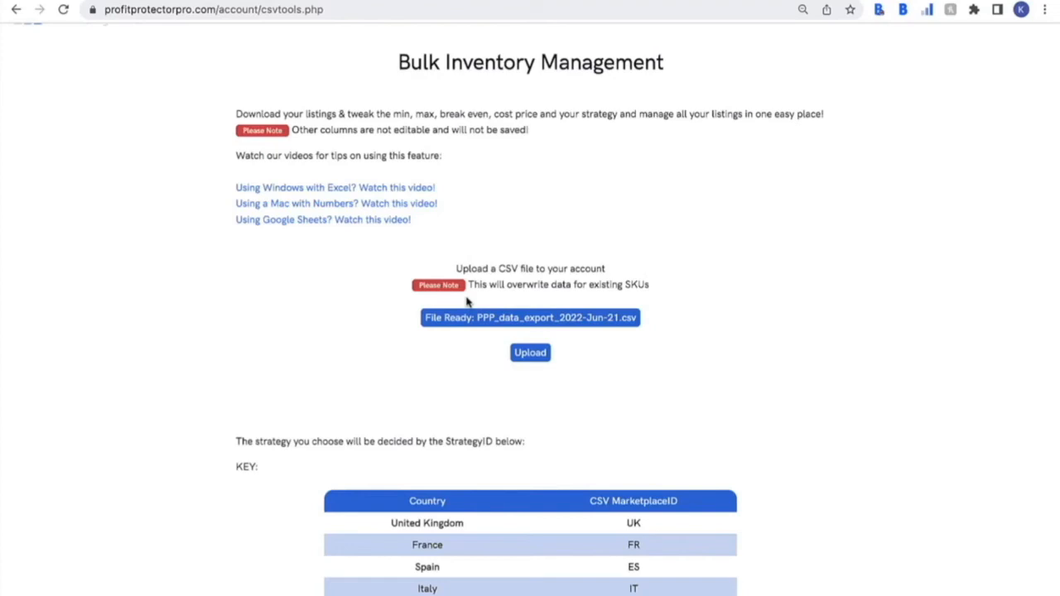
pyautogui.click(529, 353)
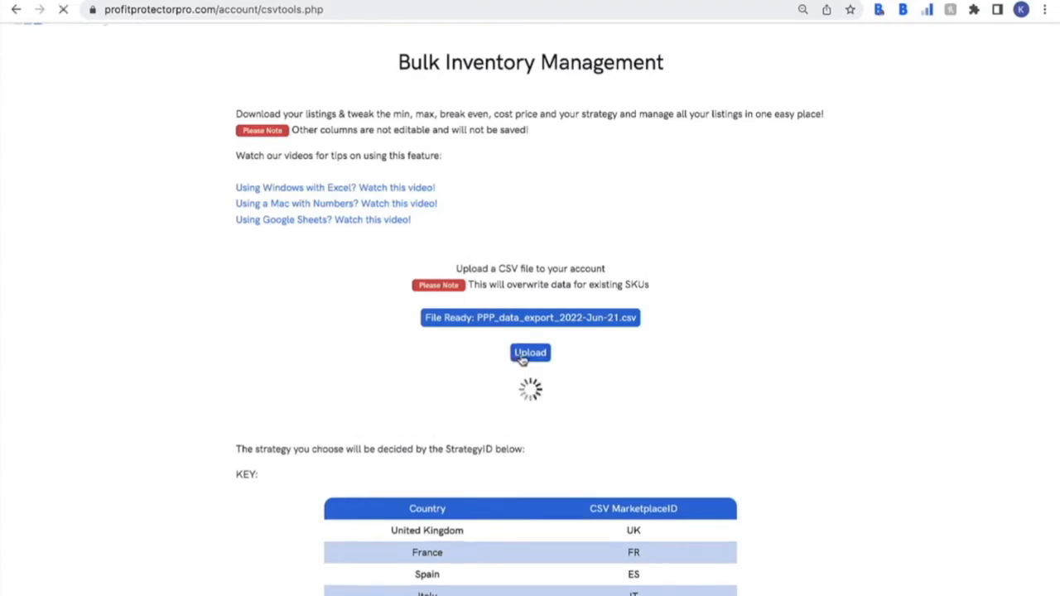